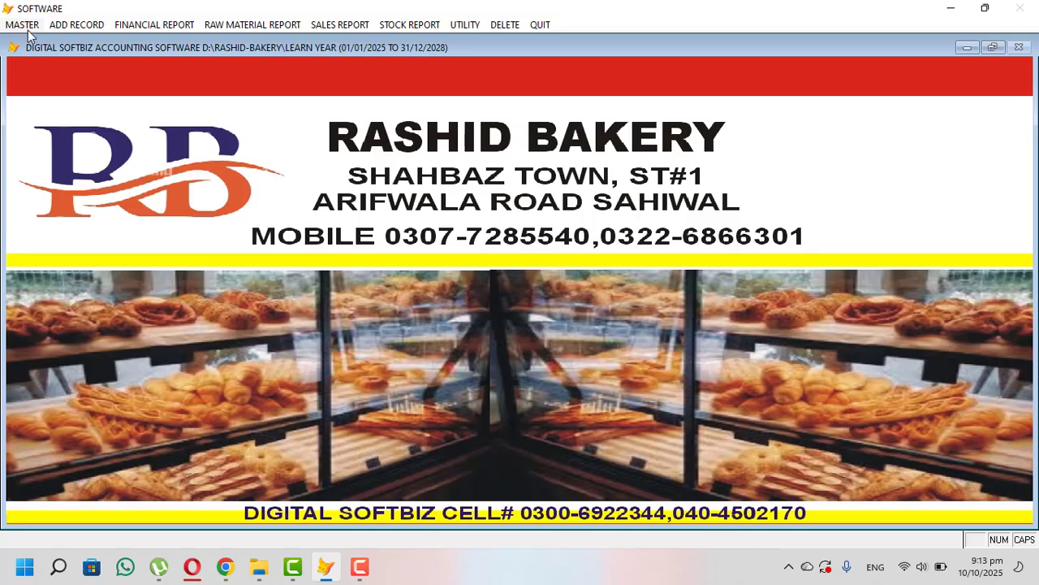
- List the master account groups in full view, reviewing Cash Book and Bank Book, Payable, Receivable and Expenses
left_click(22, 26)
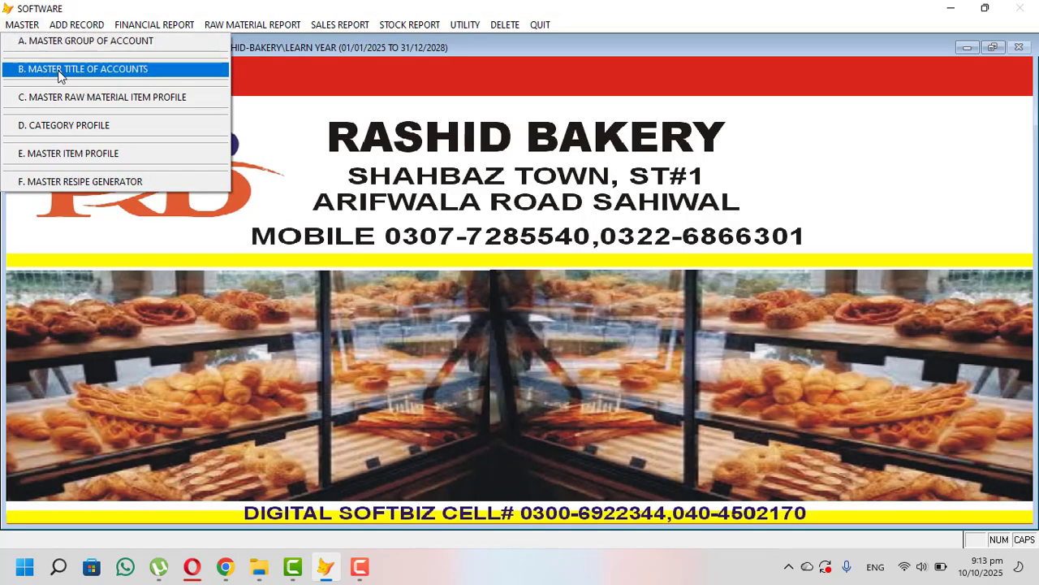
left_click(82, 42)
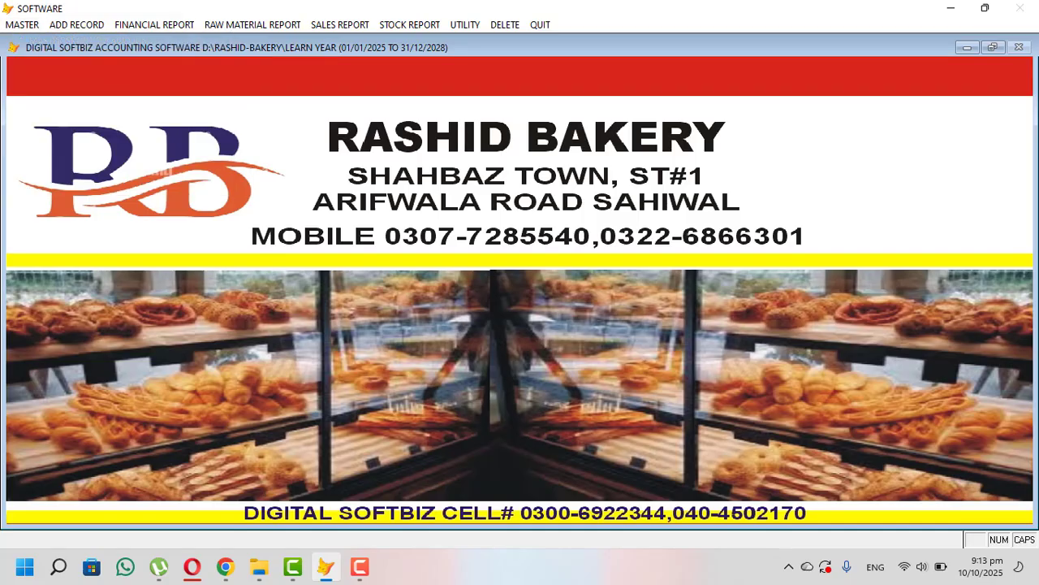
left_click(536, 378)
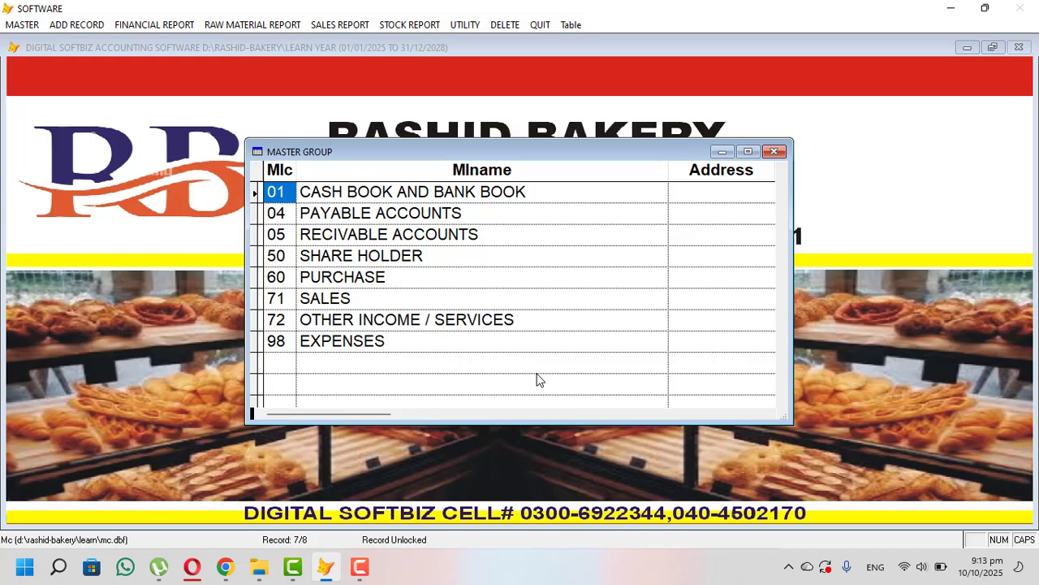
left_click(560, 194)
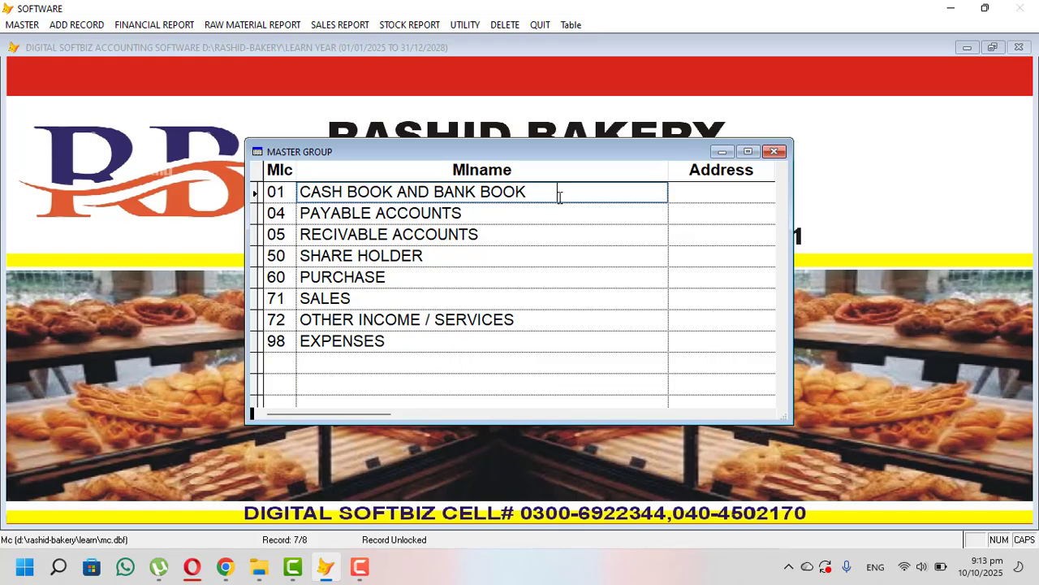
left_click(484, 213)
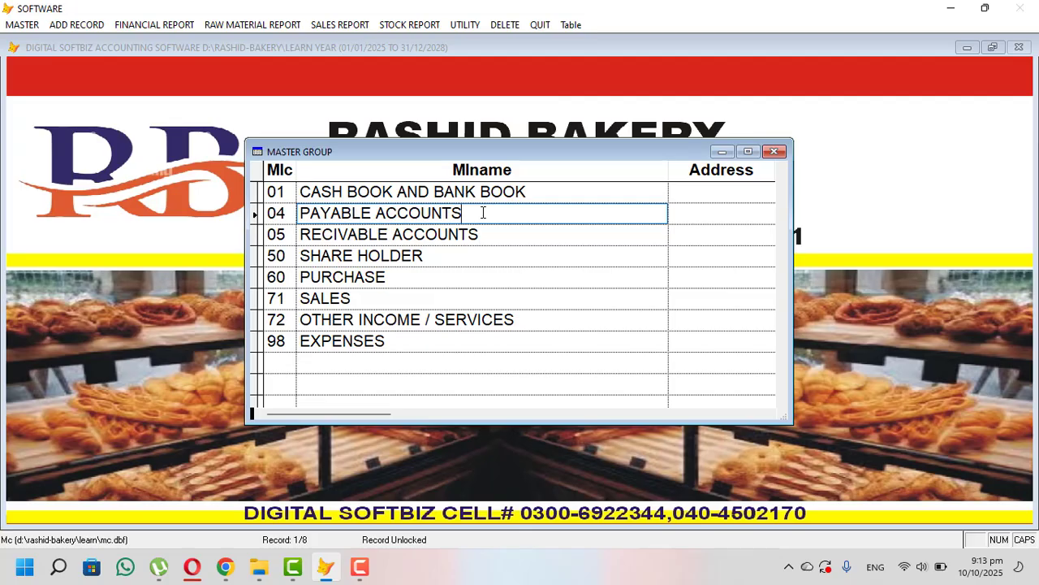
left_click(504, 233)
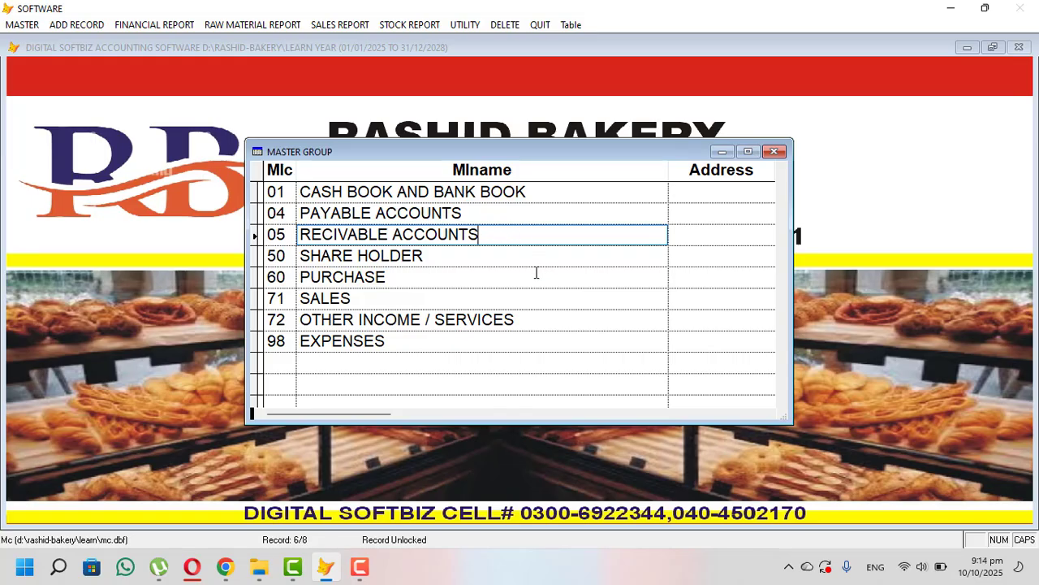
left_click(431, 340)
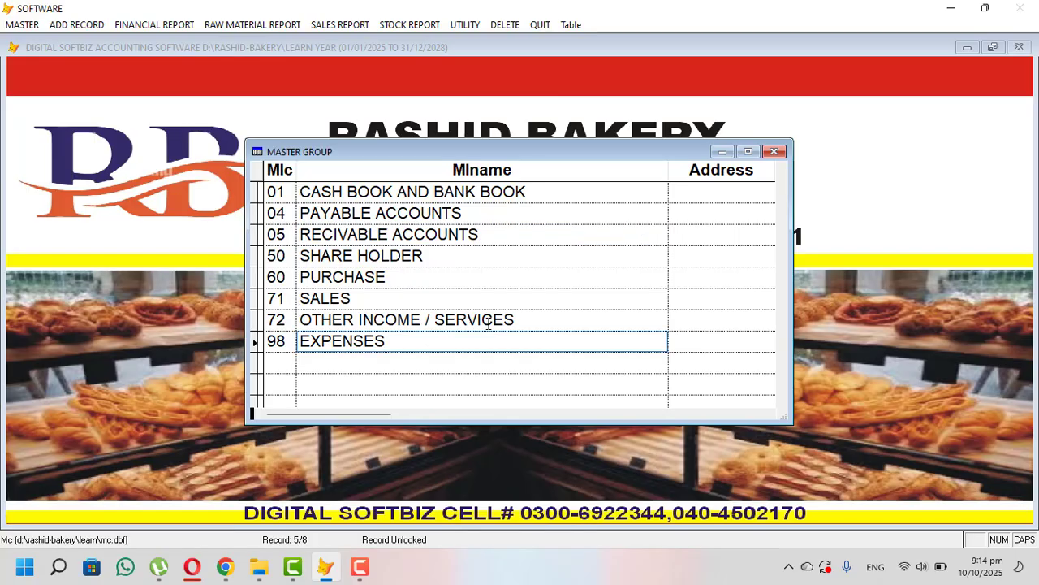
- Close the group table and Master Group form, then reopen the MASTER menu
left_click(775, 152)
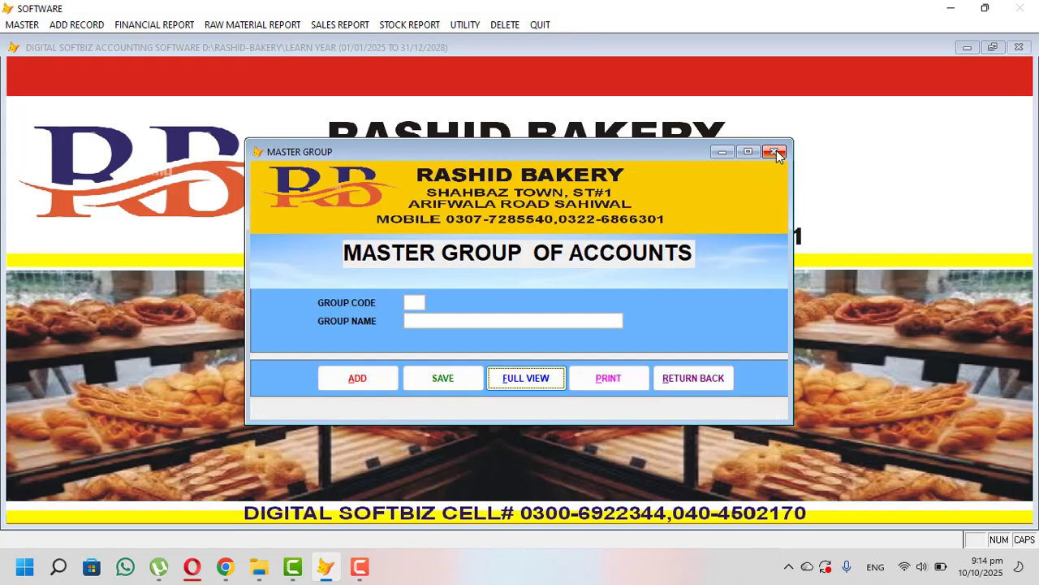
left_click(775, 152)
left_click(22, 27)
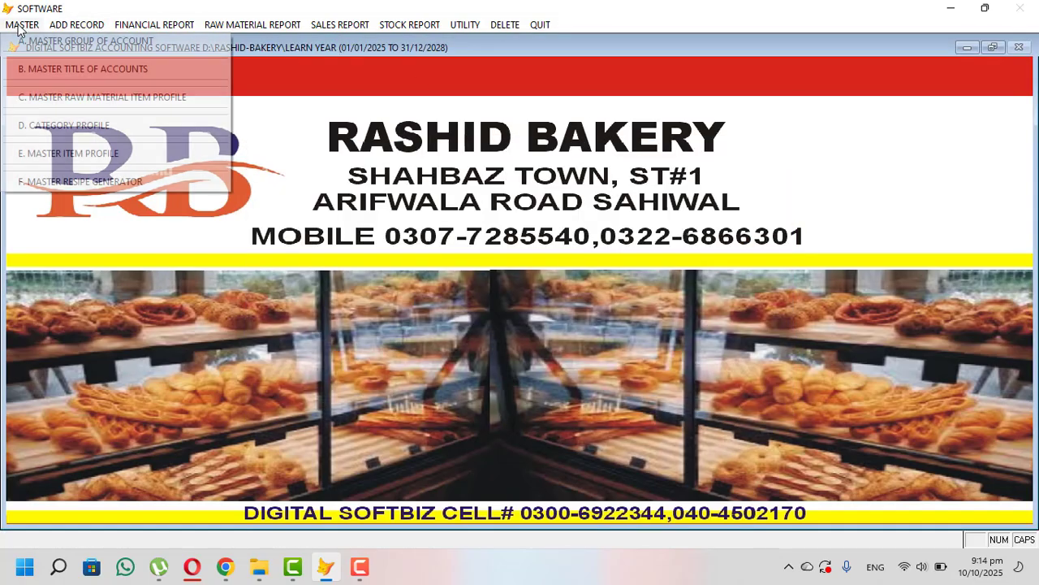
- In Master Title of Accounts, enter code 01-001, title MCB BANK and an 800,000 opening debit
left_click(109, 71)
left_click(347, 450)
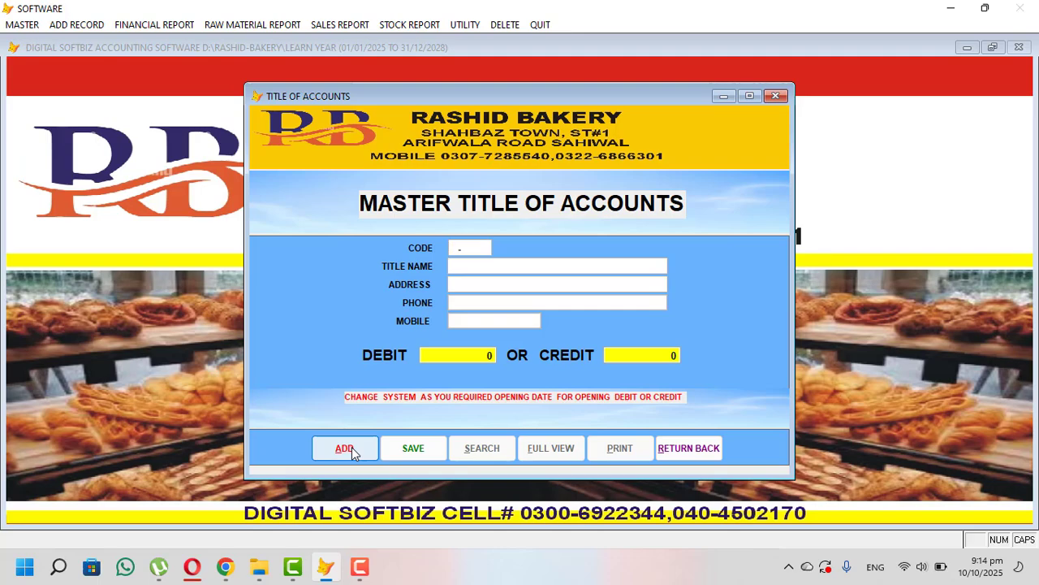
type("01-001")
key("Return")
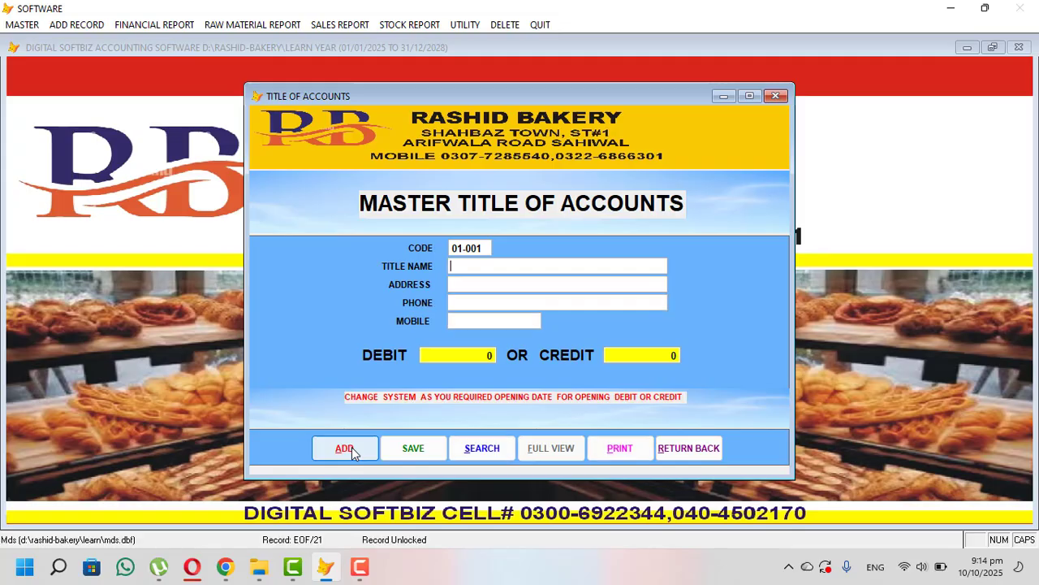
type("MCB BANK")
key("Return")
type("800,000. 0")
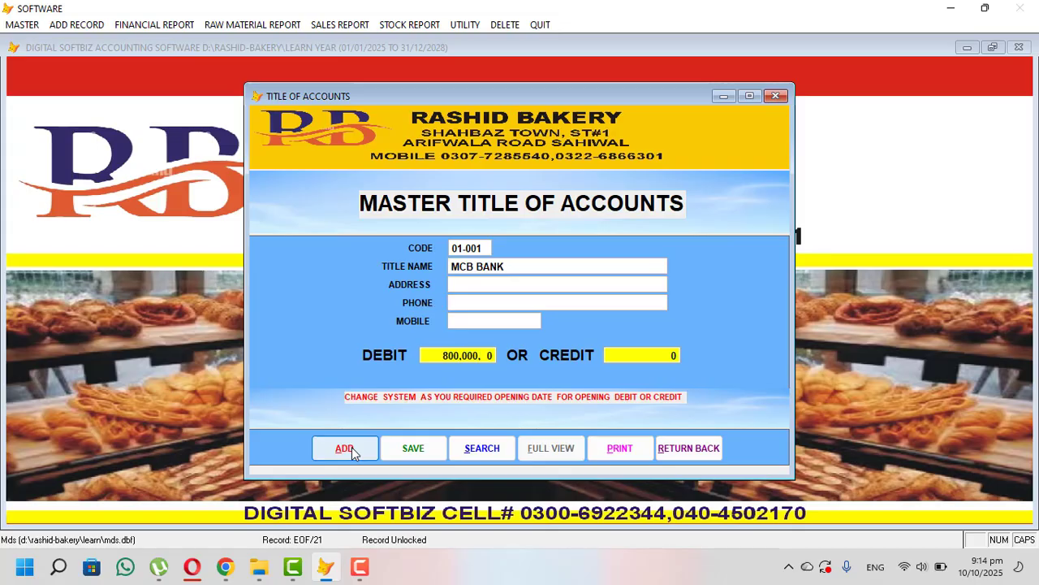
key("Return")
key("Return")
key("Return")
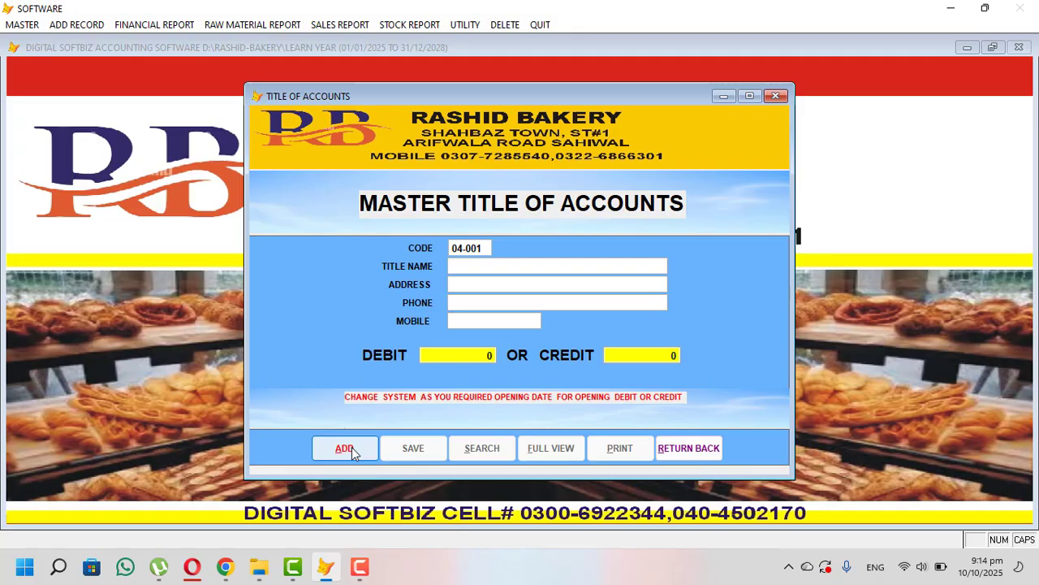
- Save payable account 04-001 with the supplier's name, address SWL and an 80,000 opening credit
left_click(344, 448)
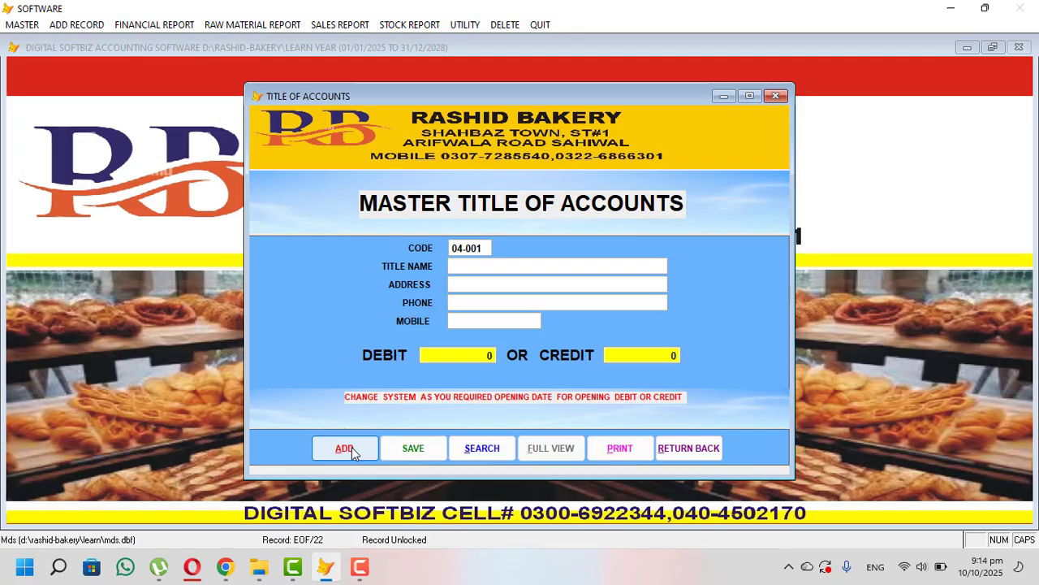
key("Return")
type("SWL")
key("Return")
key("Return")
type("800.00 0")
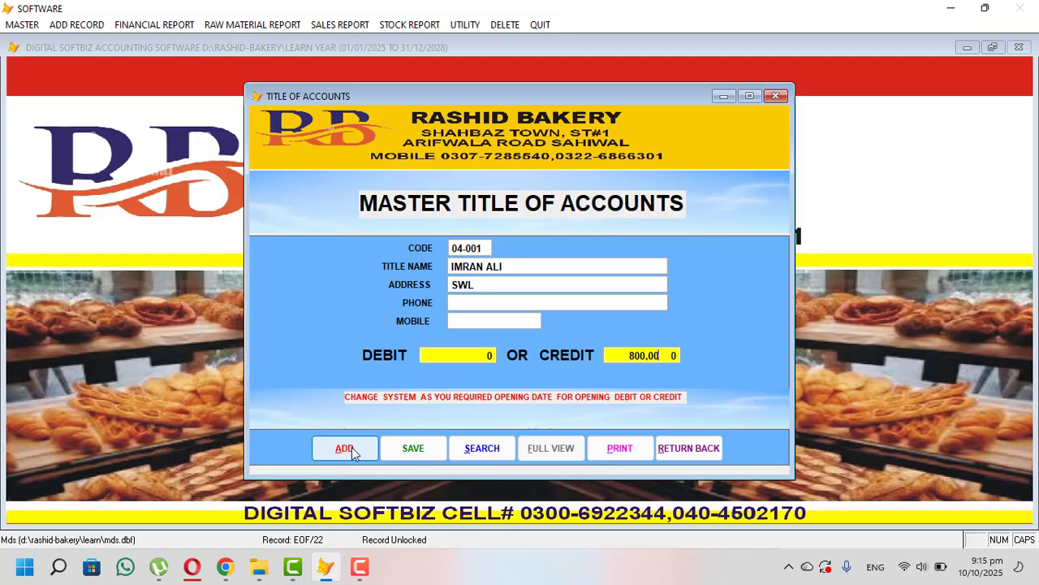
key("Return")
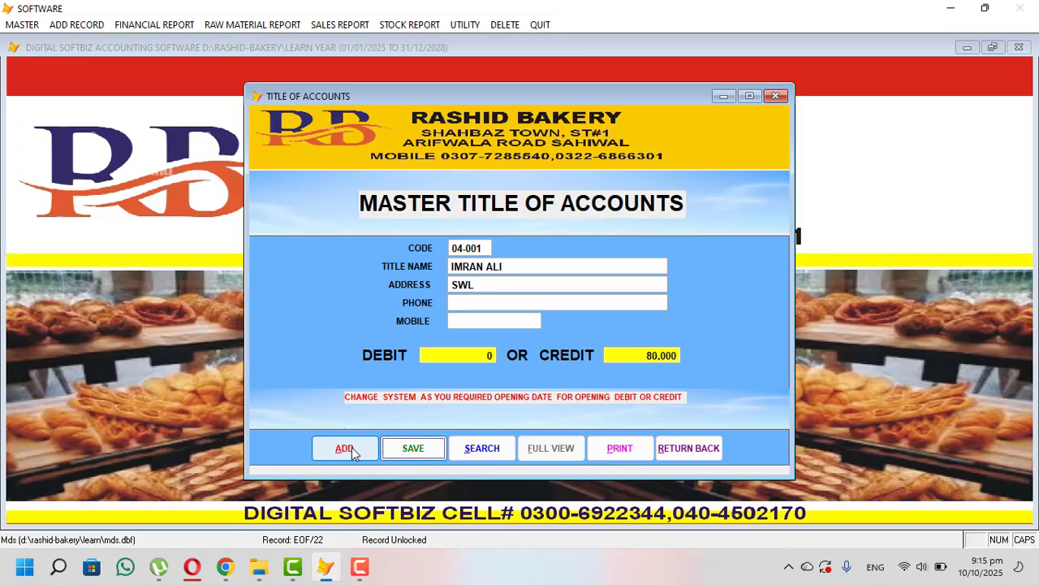
key("Return")
- Save payable account 04-002 with the second supplier's name and a 96,500 opening credit
left_click(351, 447)
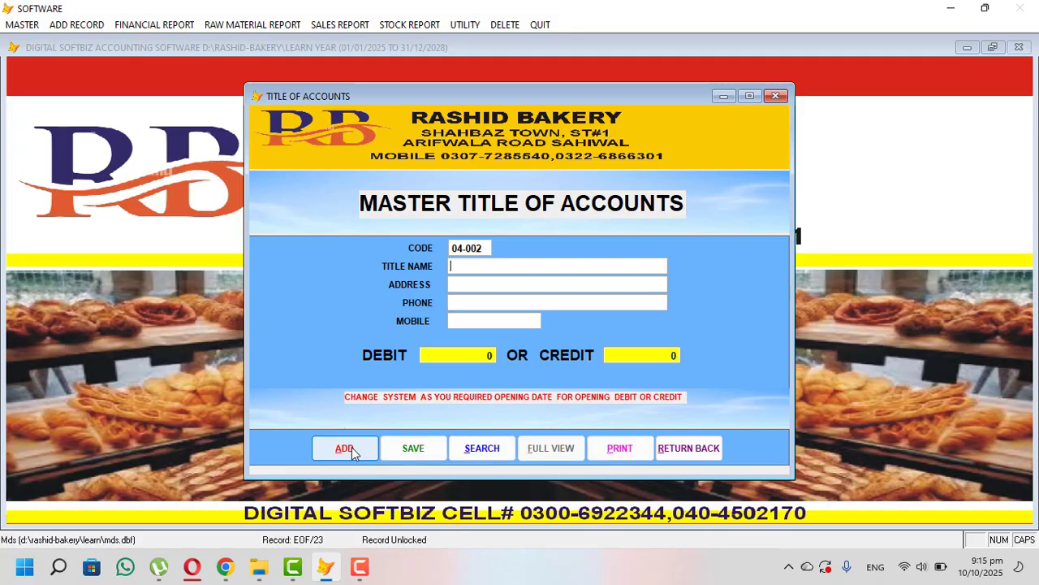
type("USMAN")
key("Return")
key("Return")
key("Return")
type("96,500")
key("Return")
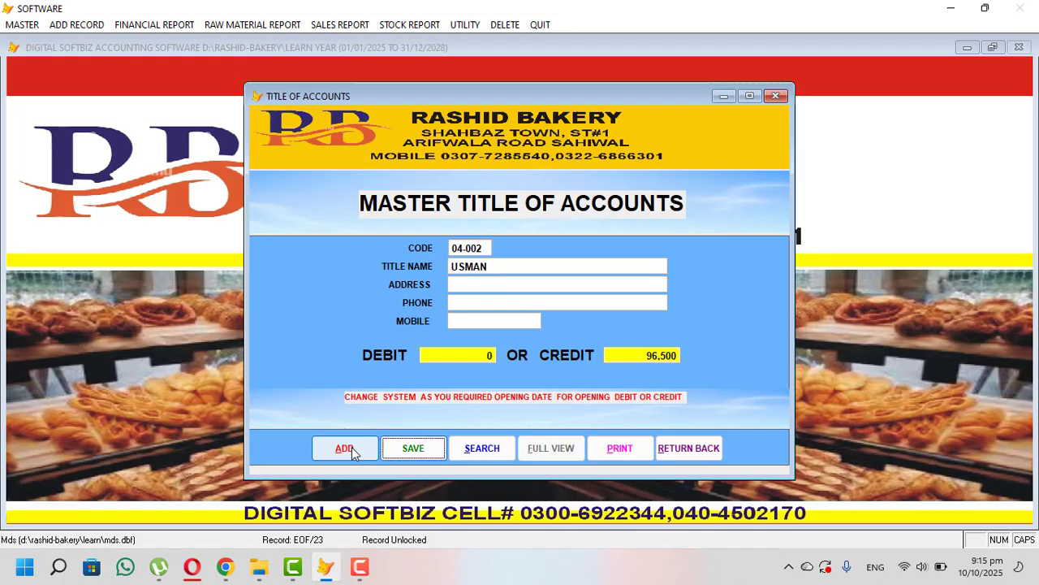
key("Return")
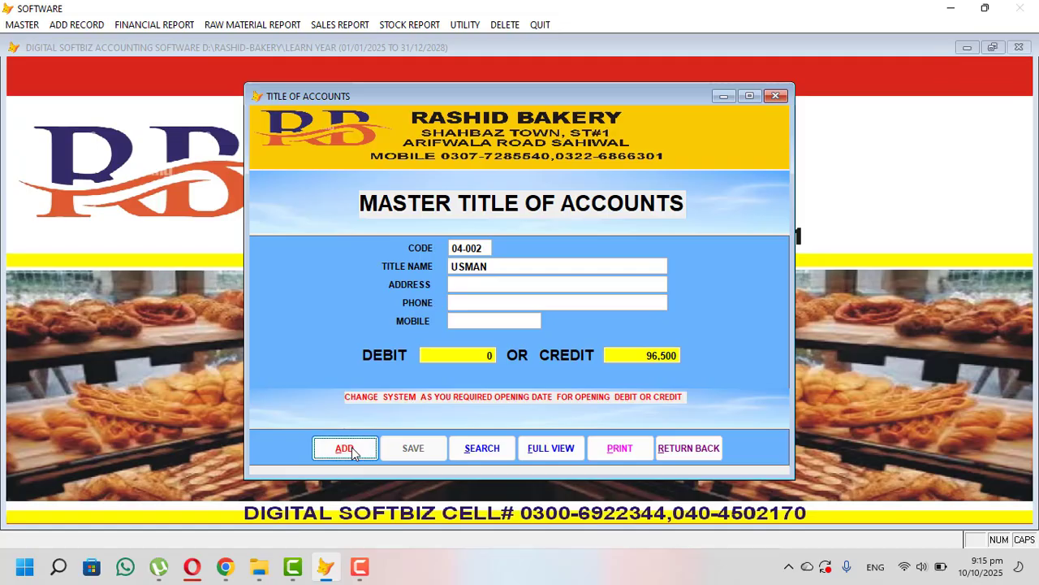
- Look up the existing 05 receivable account codes, then close that table
left_click(352, 446)
type("5")
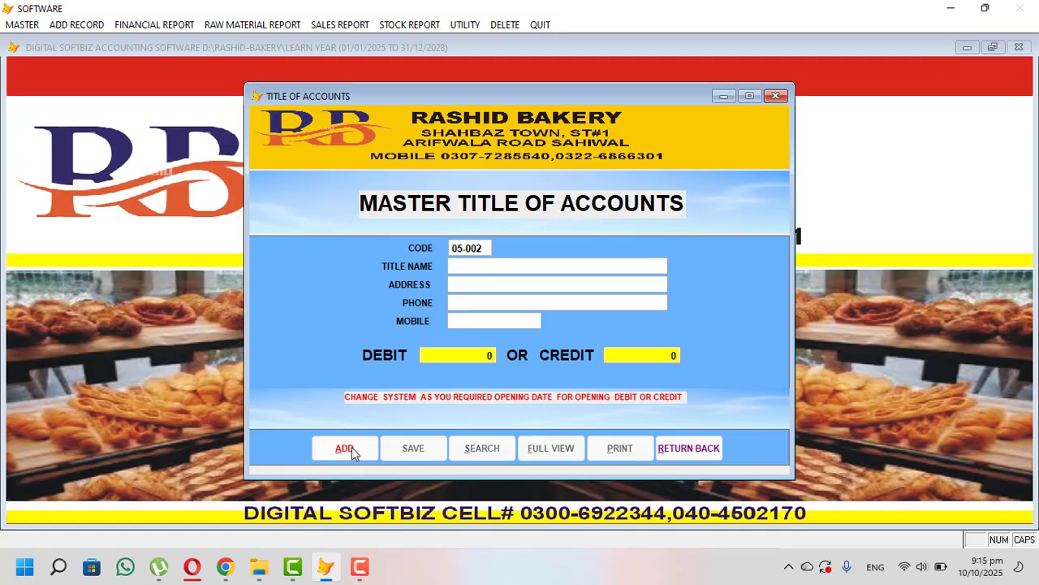
type("-004")
key("Return")
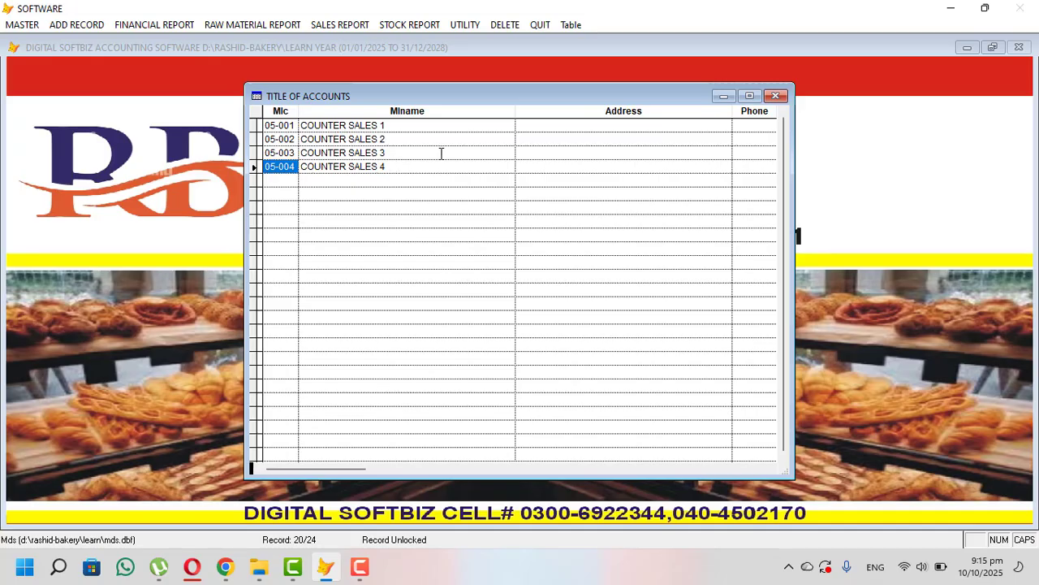
key("Escape")
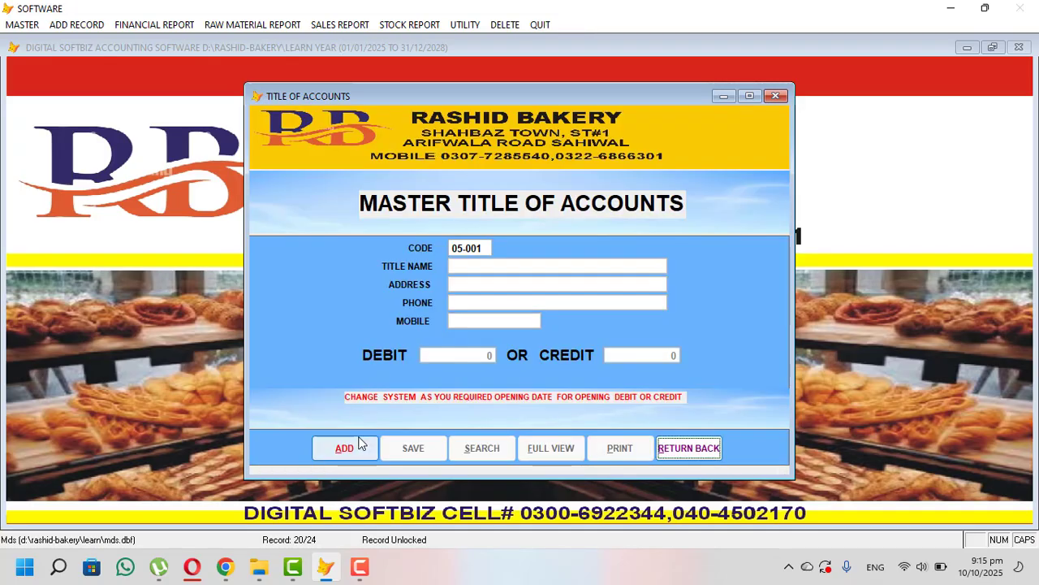
- Save account 05-005 with the customer's shop name, address SWL and a 50,000 opening debit
left_click(358, 449)
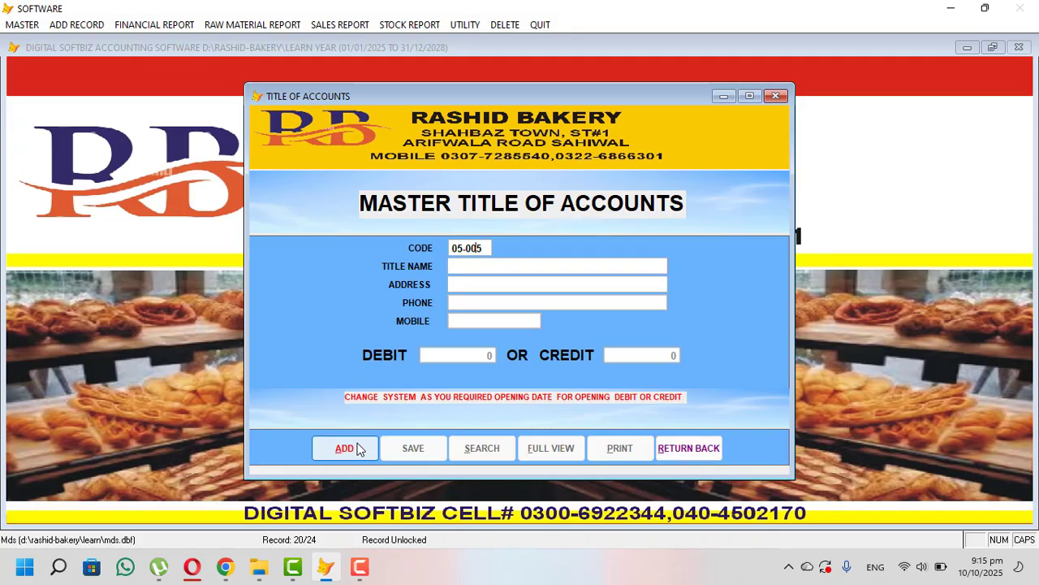
key("Return")
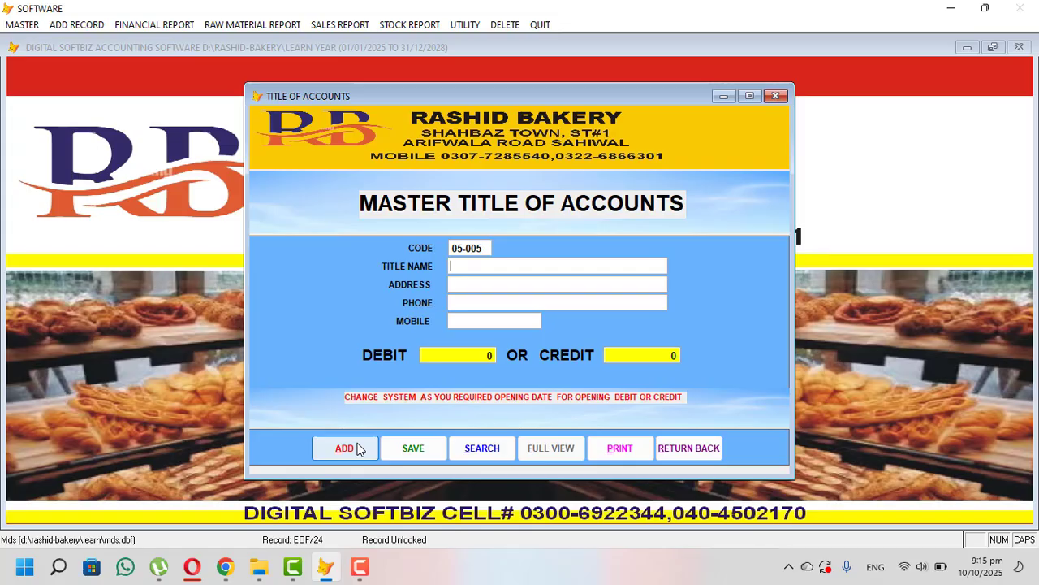
type("VEERA DI HATI")
type("SWL")
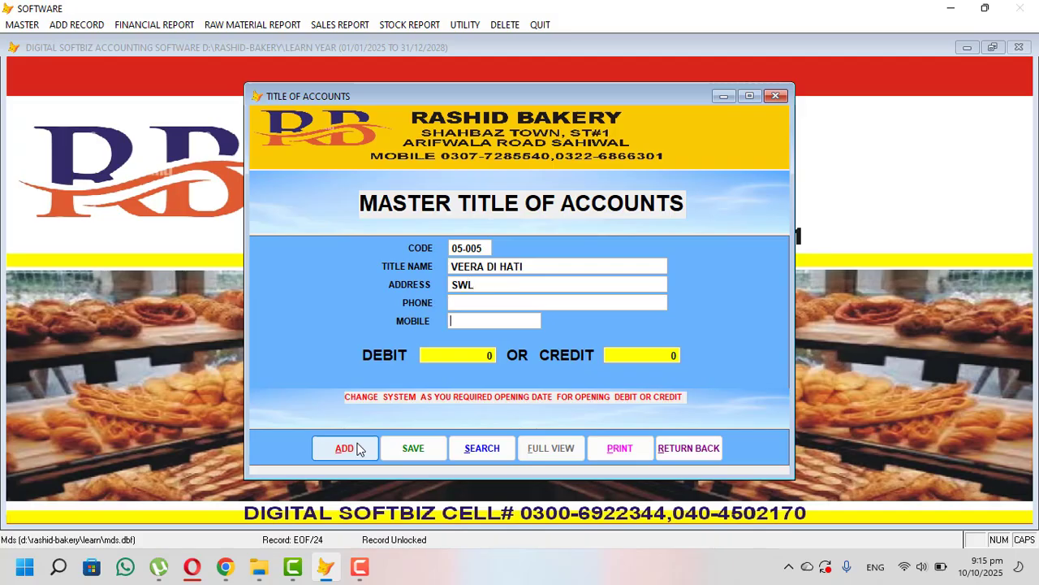
key("Return")
type("50,000")
key("Return")
key("Return")
key("Return")
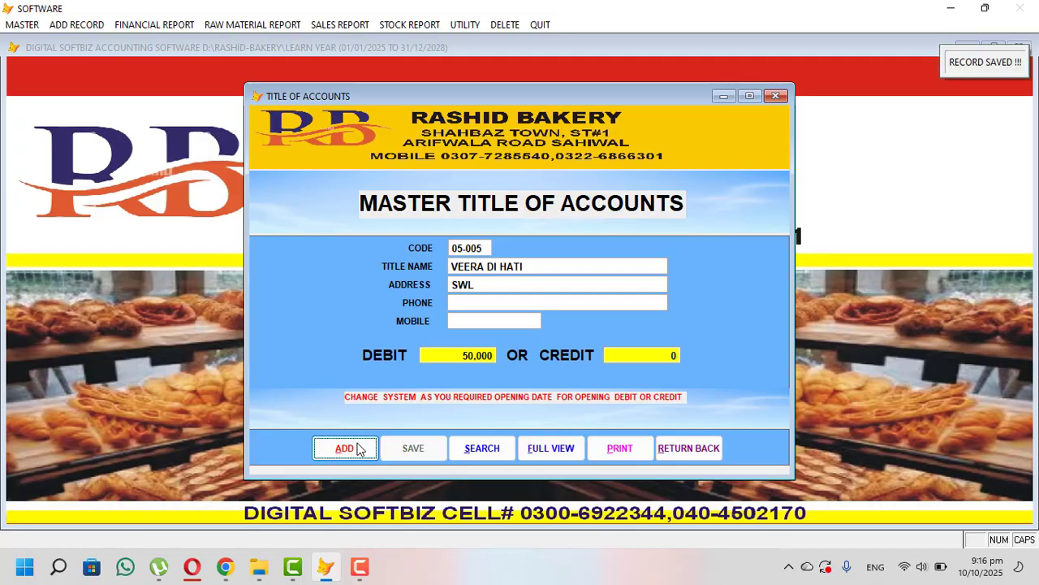
left_click(359, 449)
- Review the existing 98 expense accounts, such as Gas Bill, Electricity Bill and Courier Charges
type("98-")
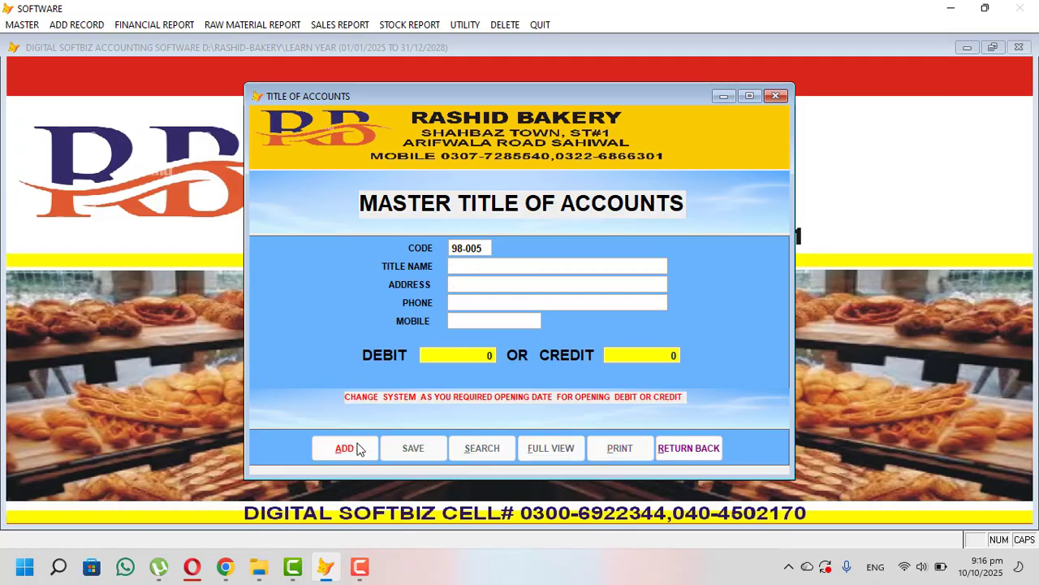
type("001")
key("Return")
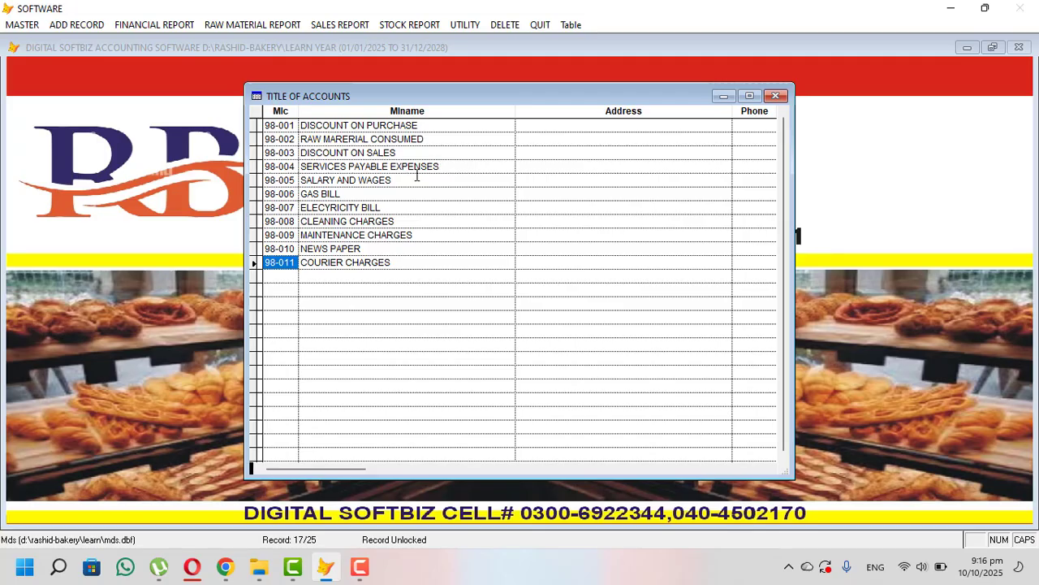
left_click(389, 194)
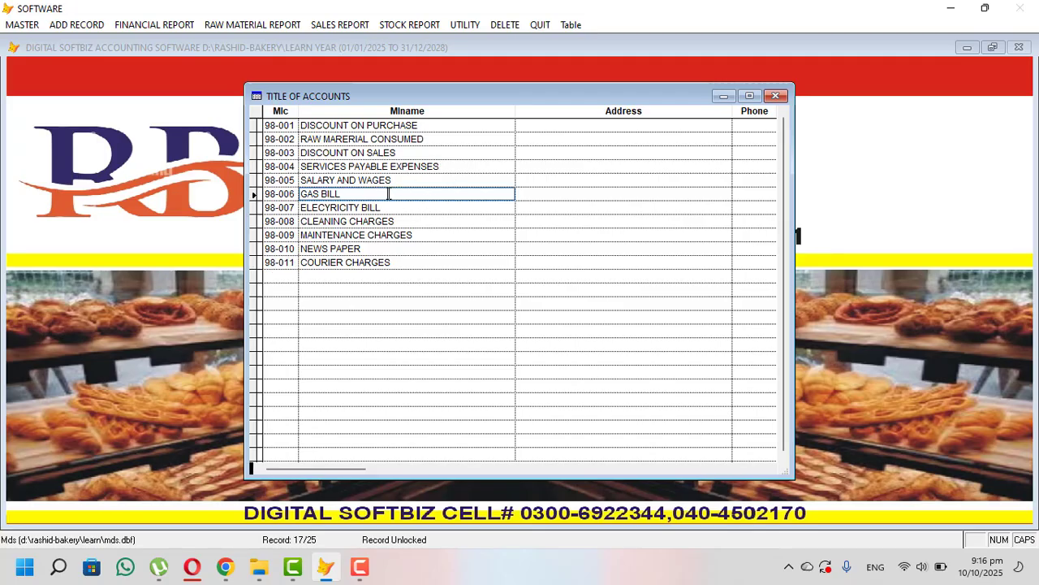
left_click(414, 209)
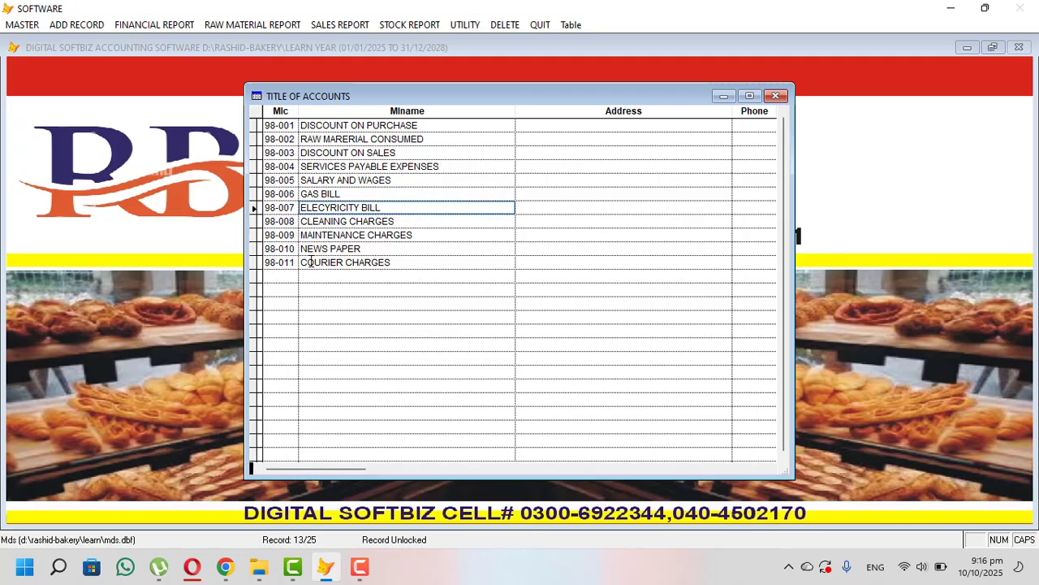
left_click(428, 259)
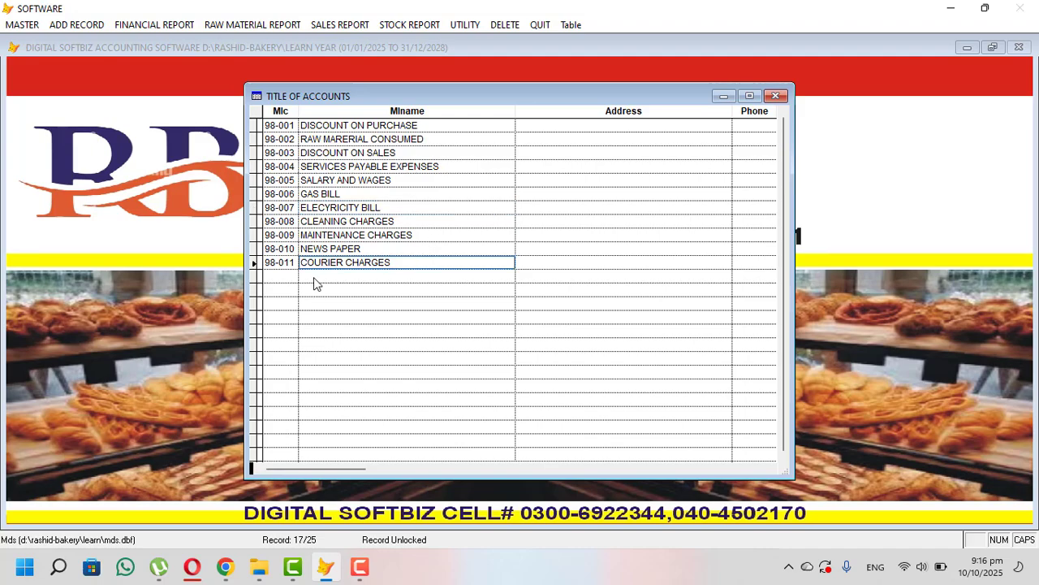
key("Escape")
- Save expense account 98-012 FOOD EXP with zero balance and close the accounts form
left_click(361, 457)
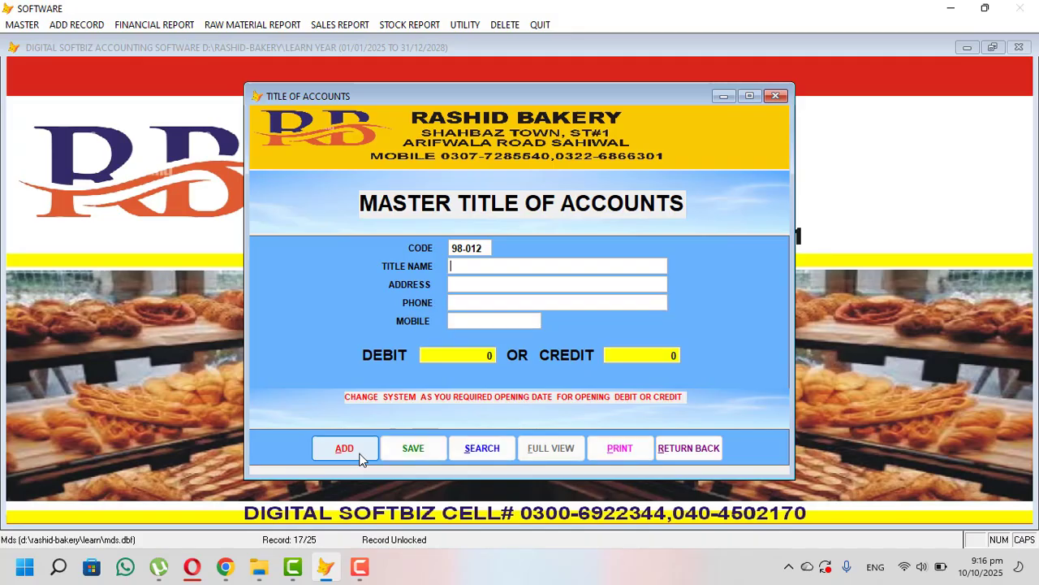
type("FOOD EXP")
key("Return")
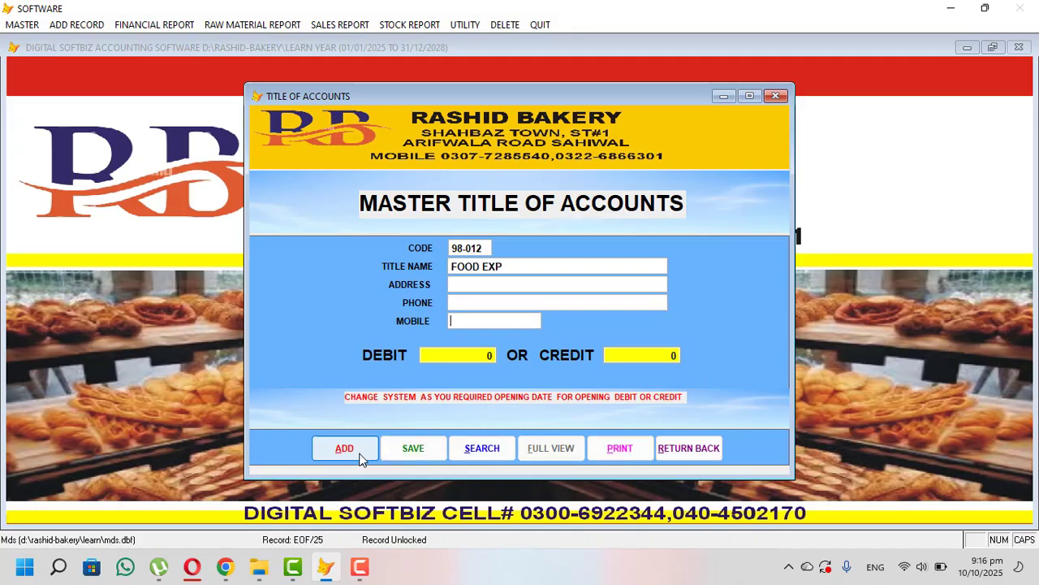
key("Return")
key("Return")
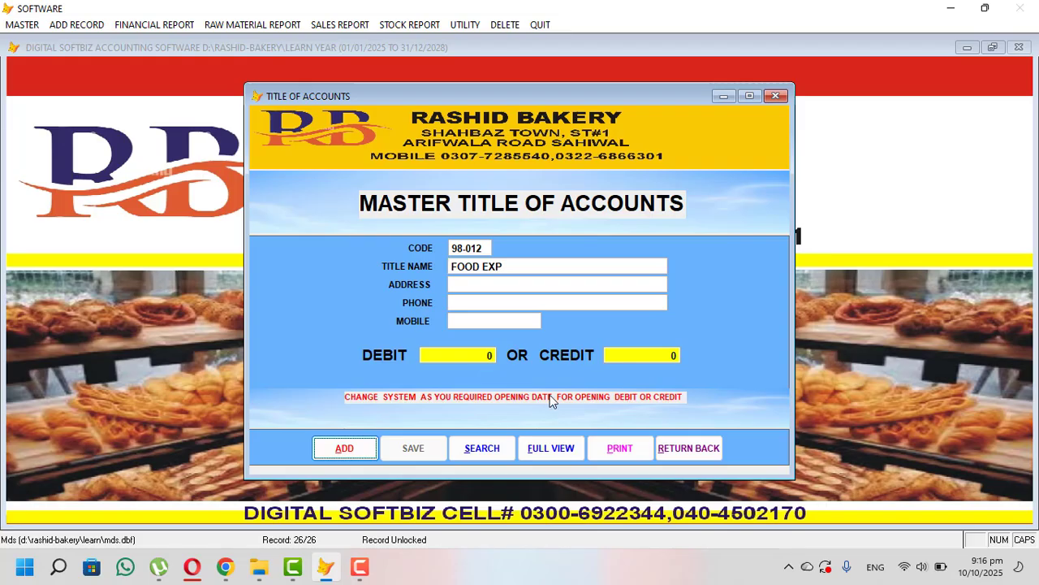
left_click(689, 448)
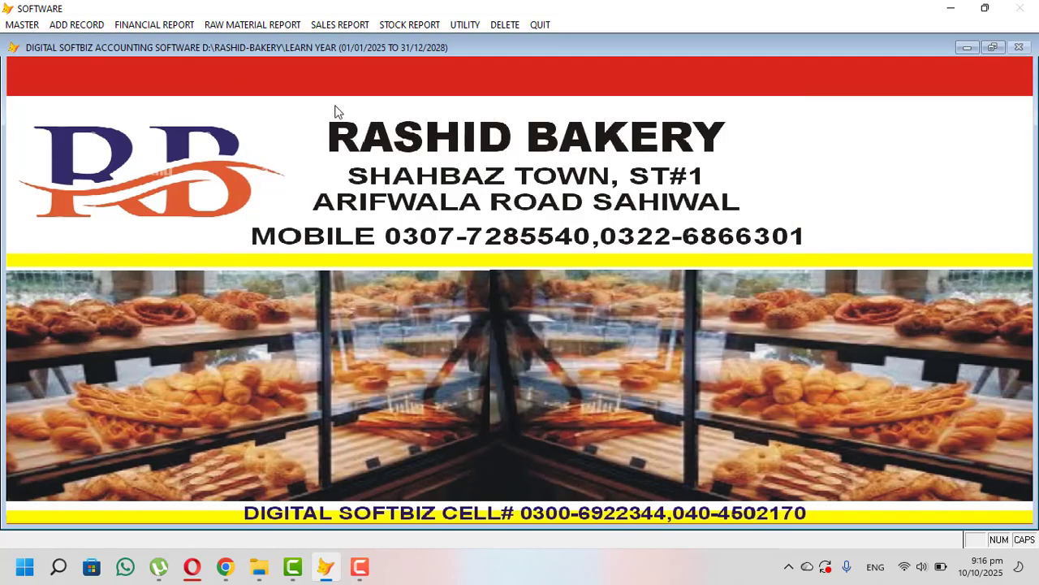
- Preview the 01/01/2025–10/10/2025 ledger for account 04-002, then close it
left_click(22, 24)
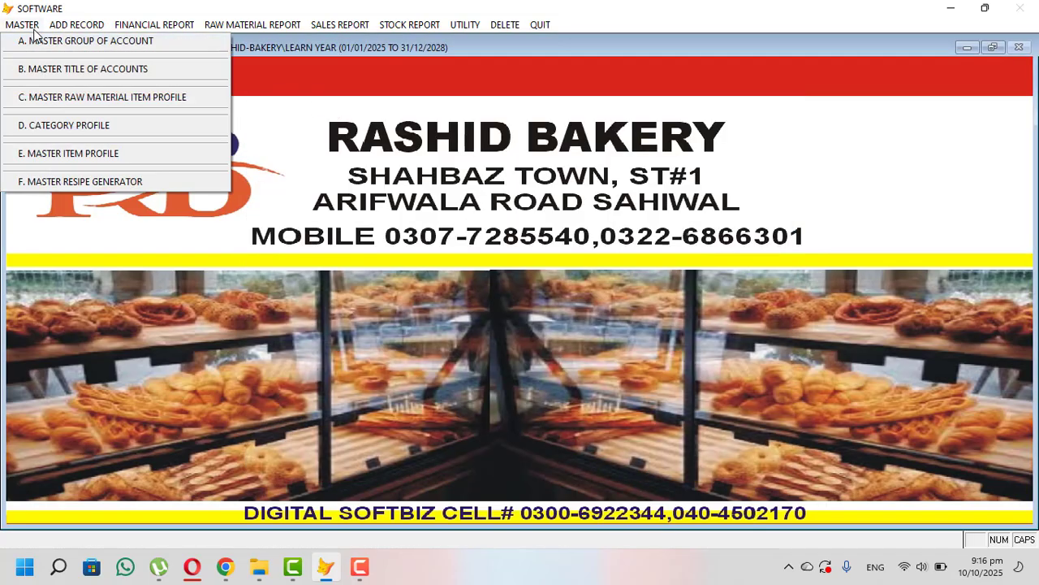
mouse_move(116, 29)
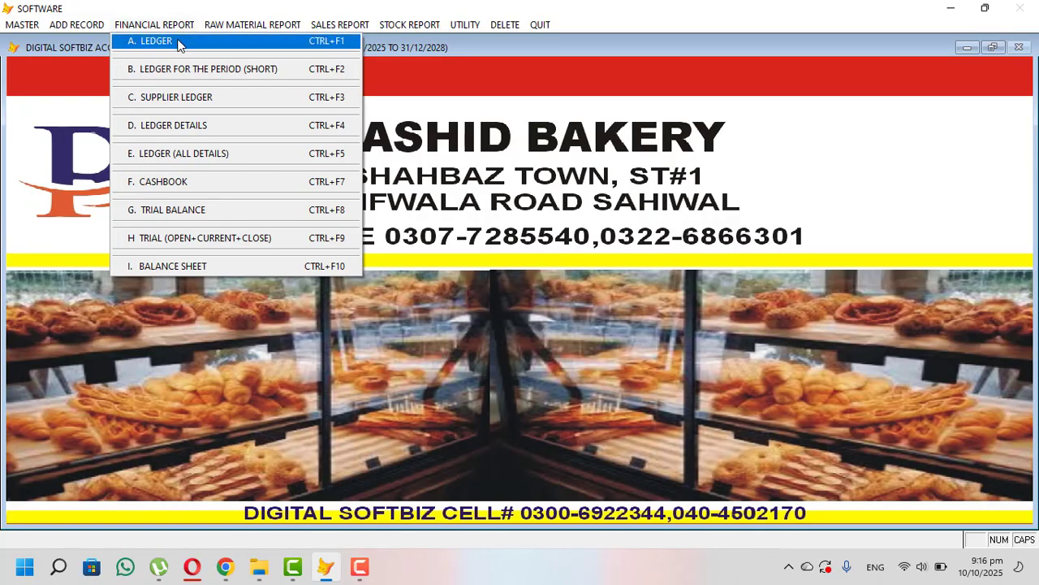
left_click(180, 44)
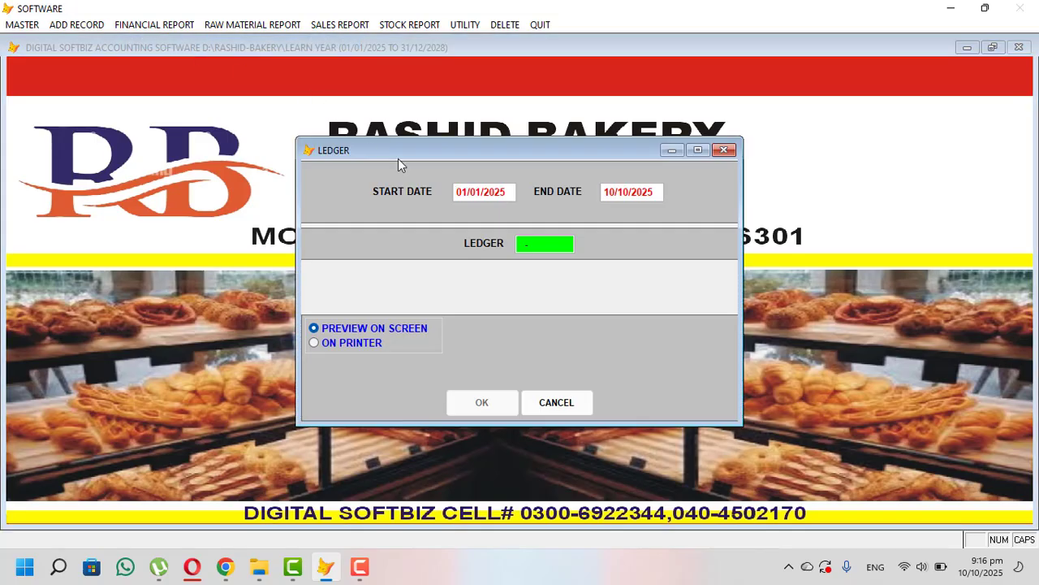
key("Return")
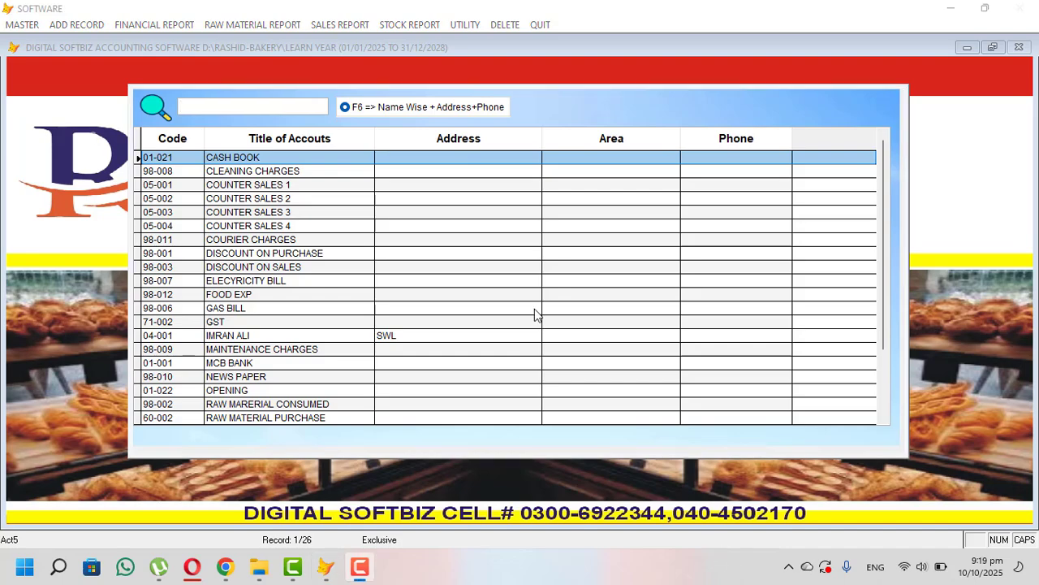
left_click(272, 113)
type("URBA")
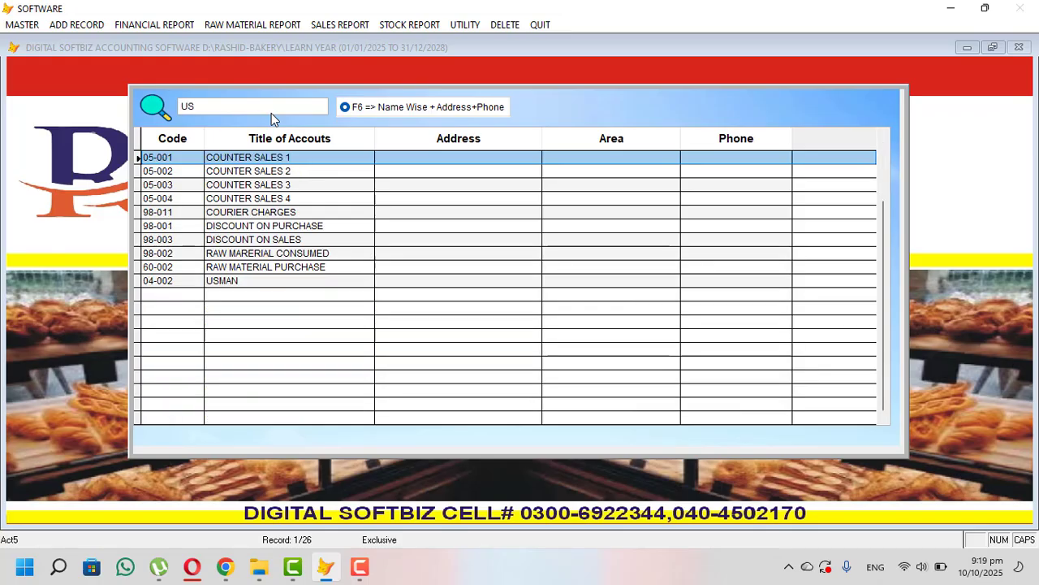
key("Return")
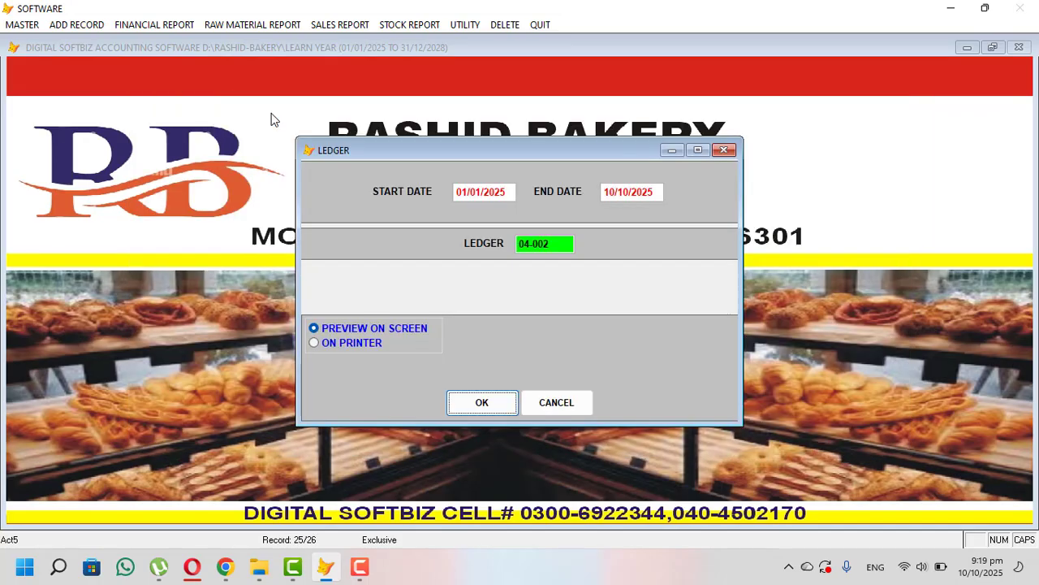
key("Return")
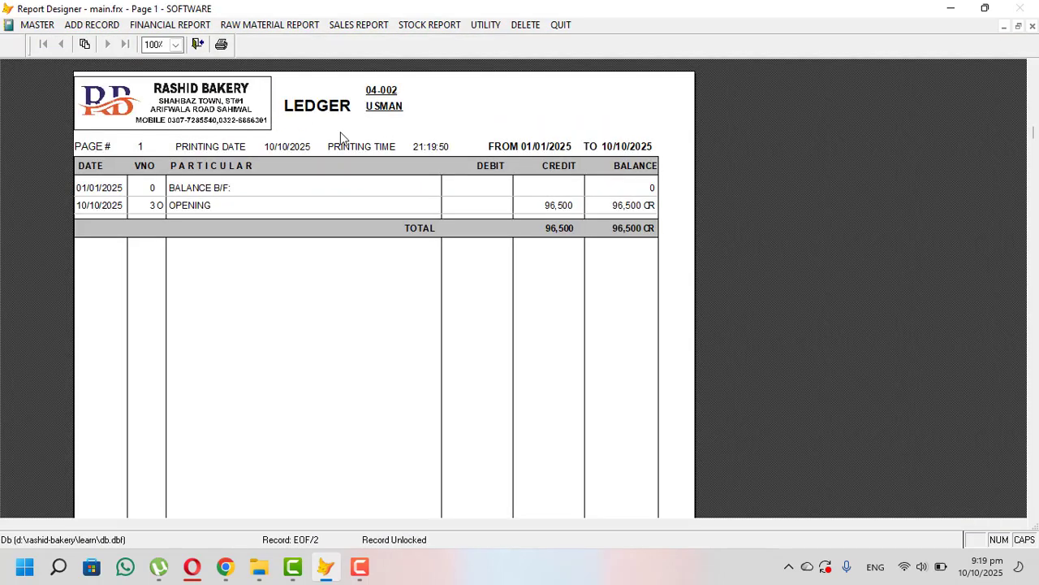
key("Escape")
key("Escape")
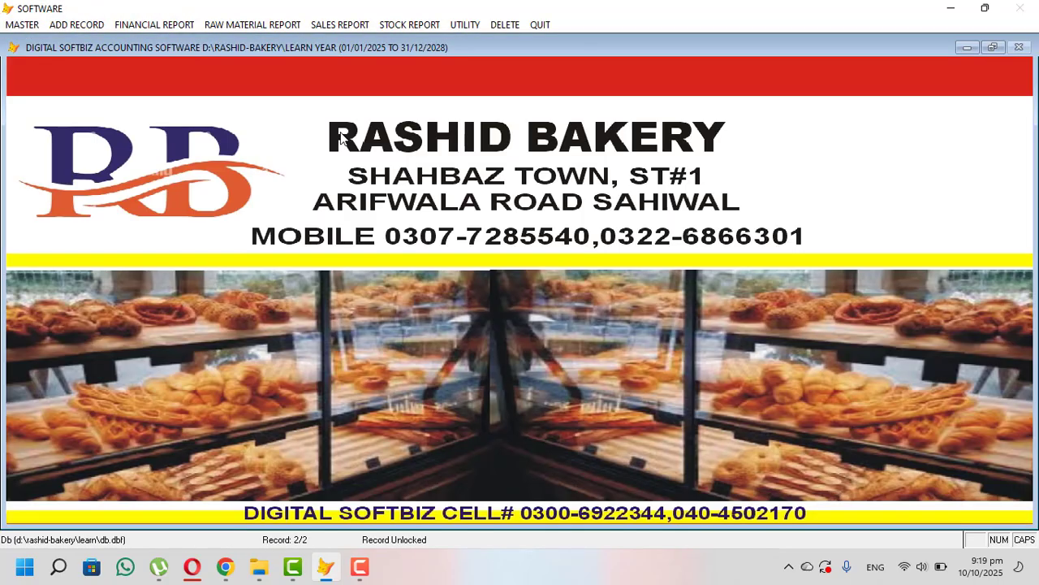
- Preview the ledger for account 04-001, then close the preview and settings
left_click(158, 24)
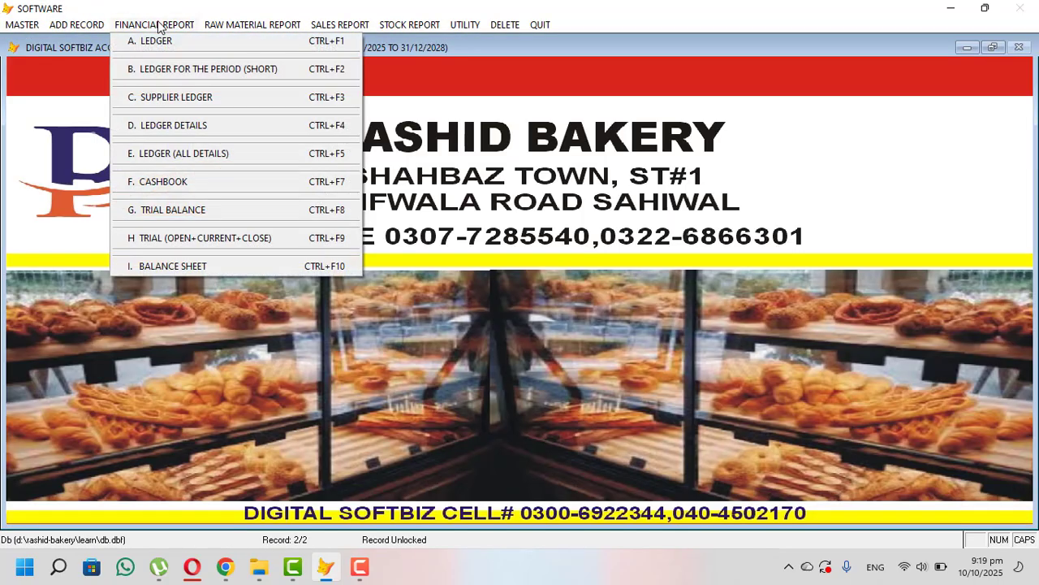
left_click(194, 41)
type("IMRA")
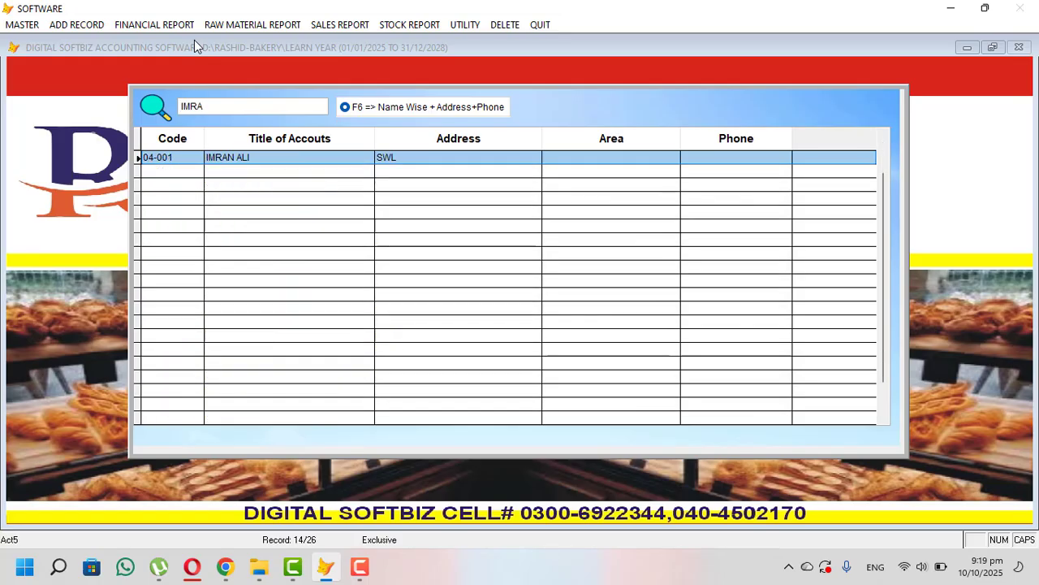
key("Return")
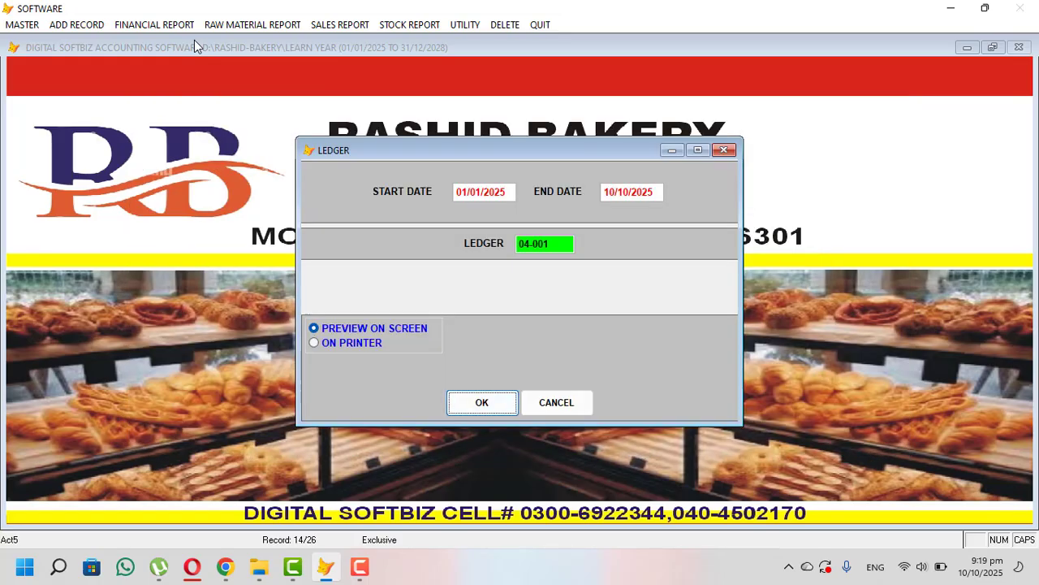
key("Return")
left_click(197, 45)
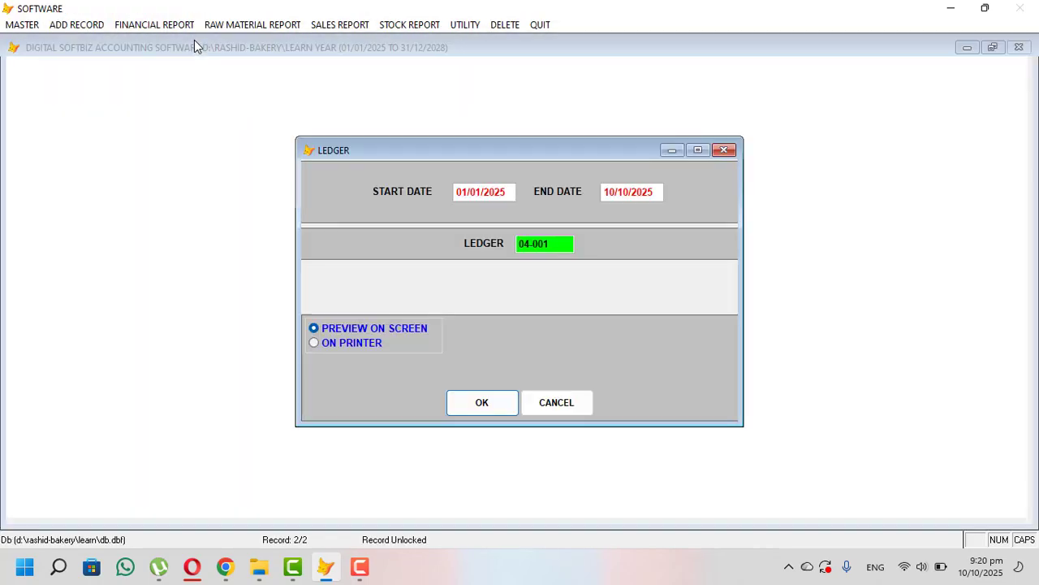
key("Escape")
- Preview the ledger for account 05-005, showing its 50,000 debit balance, then close it
left_click(175, 27)
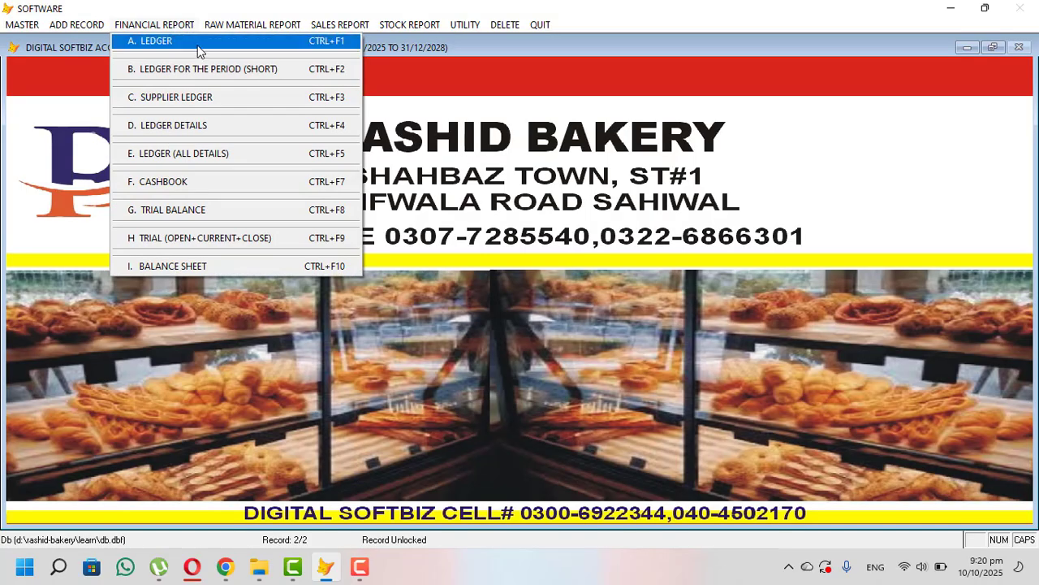
left_click(198, 45)
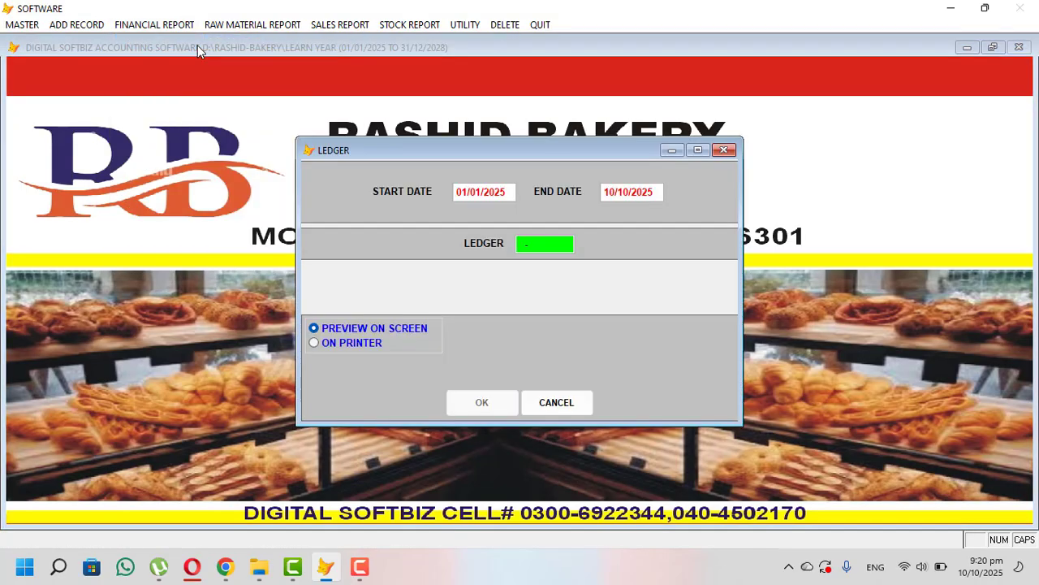
type("VEE")
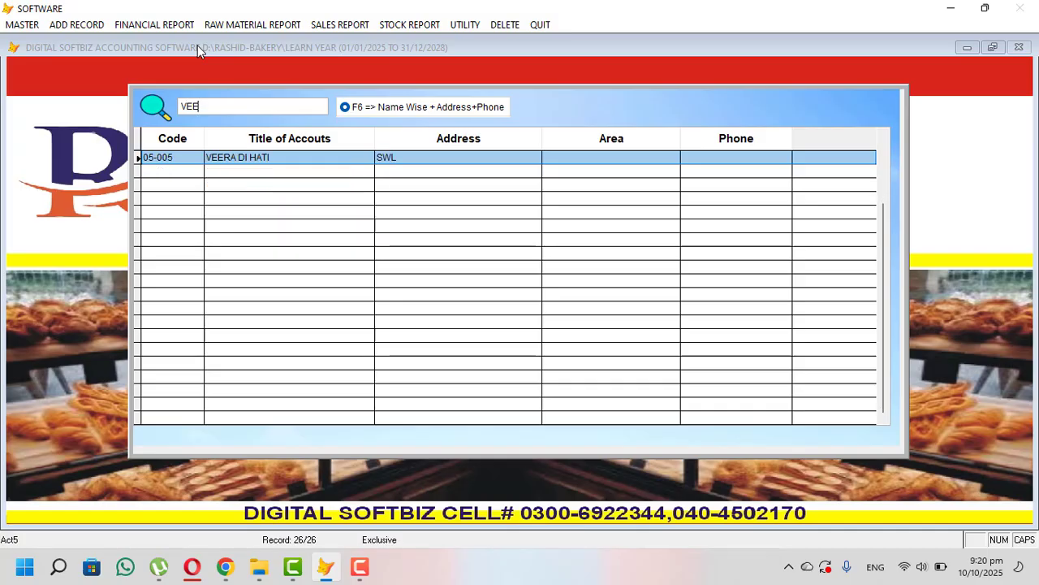
key("Return")
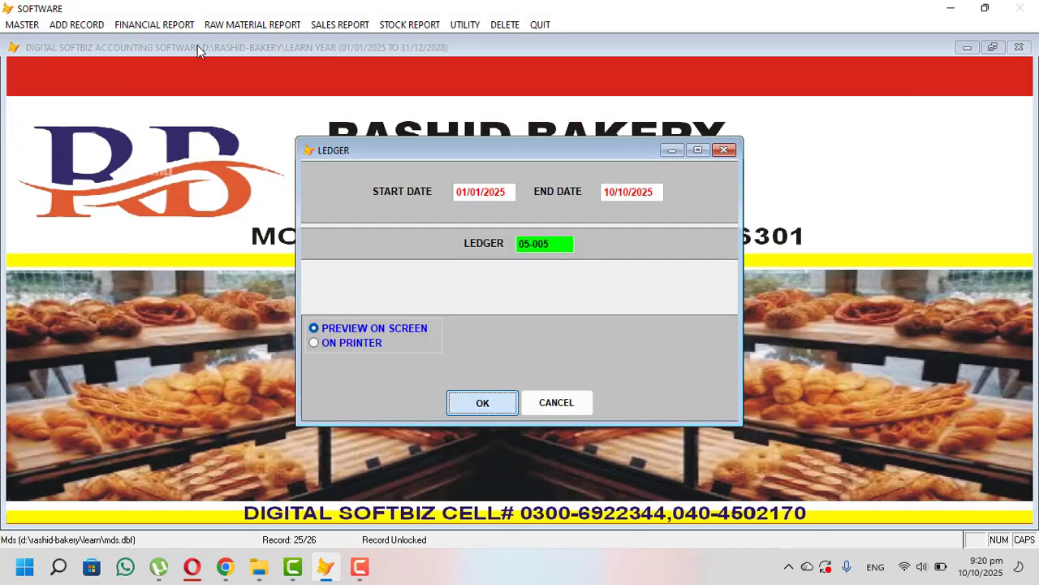
key("Return")
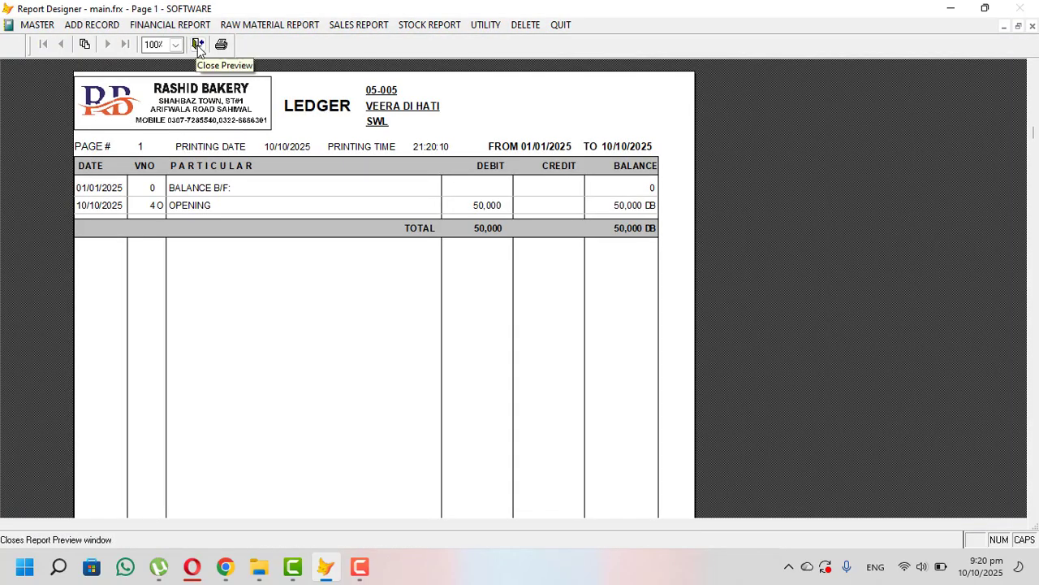
left_click(198, 45)
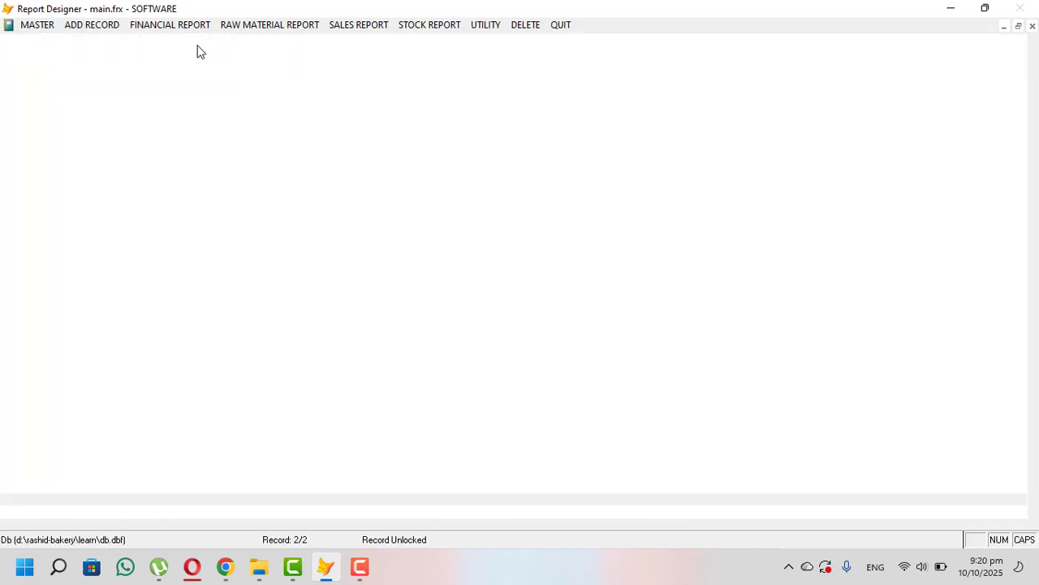
left_click(77, 24)
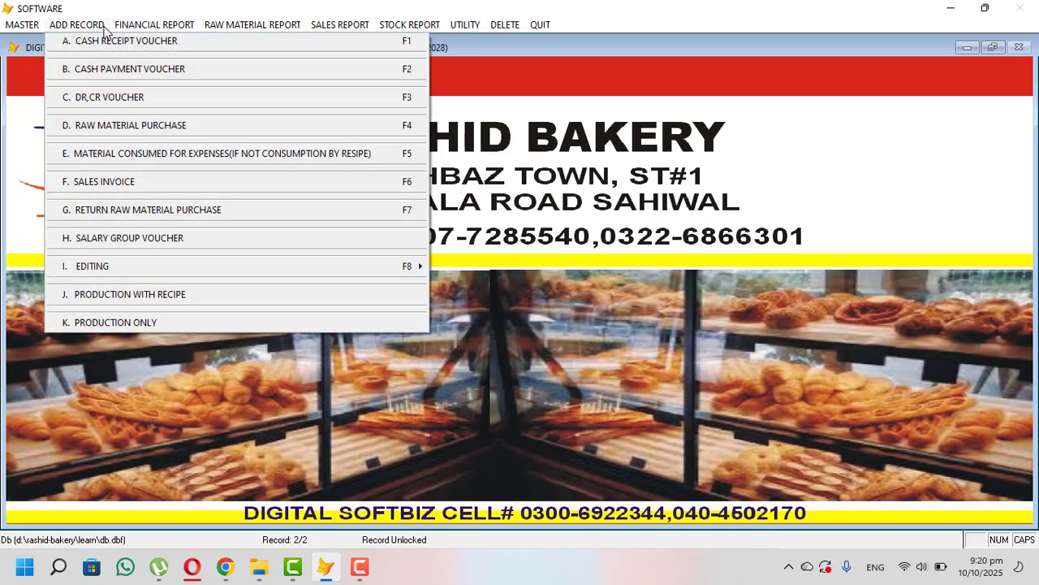
key("Right")
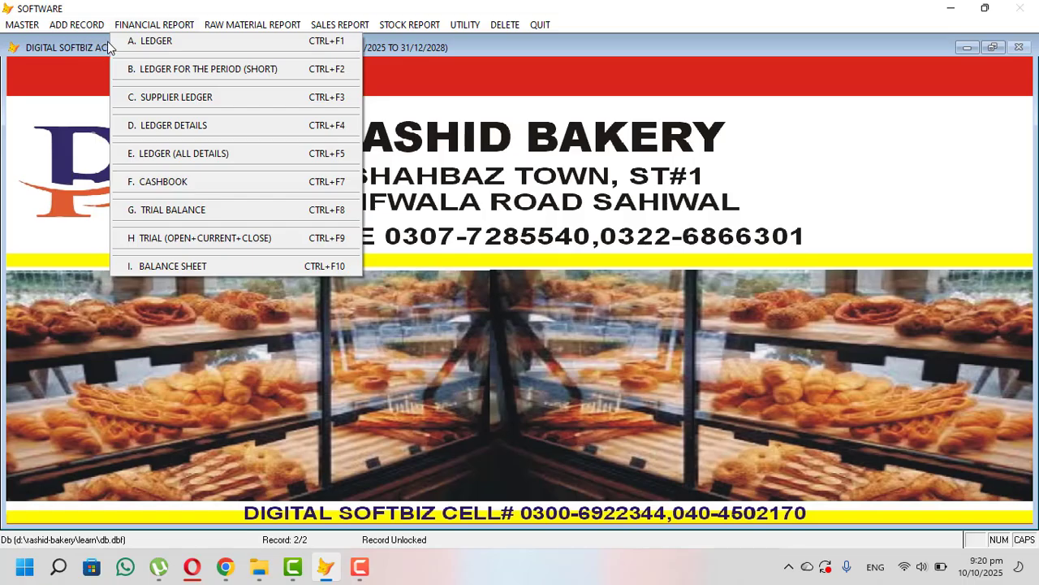
key("Left")
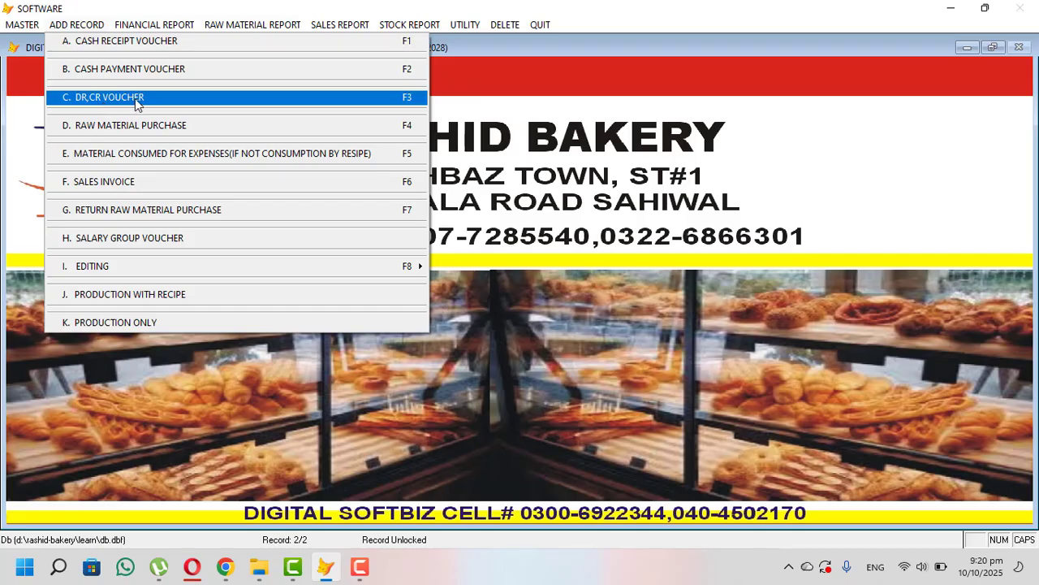
left_click(142, 41)
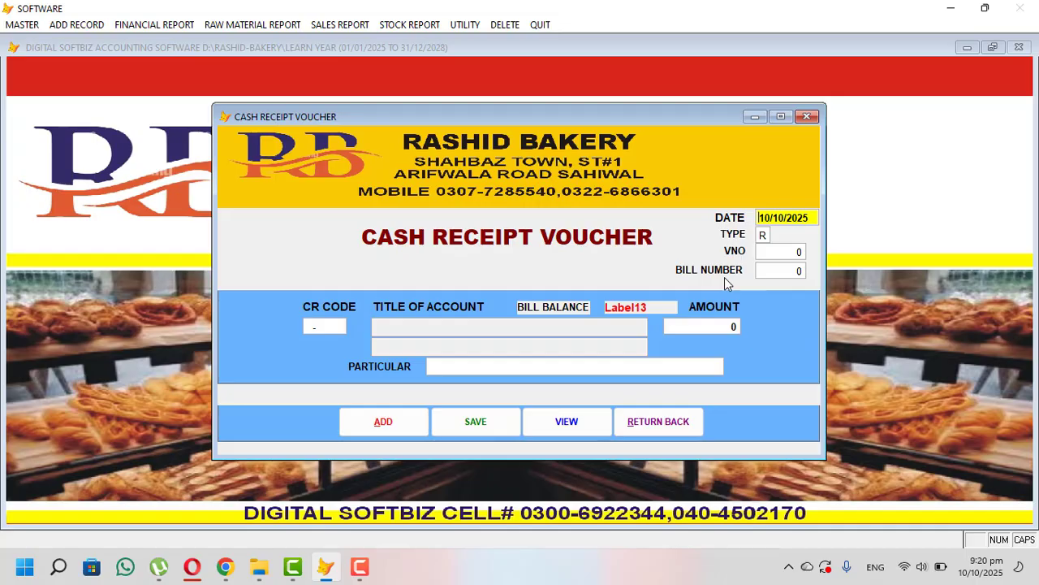
left_click(664, 420)
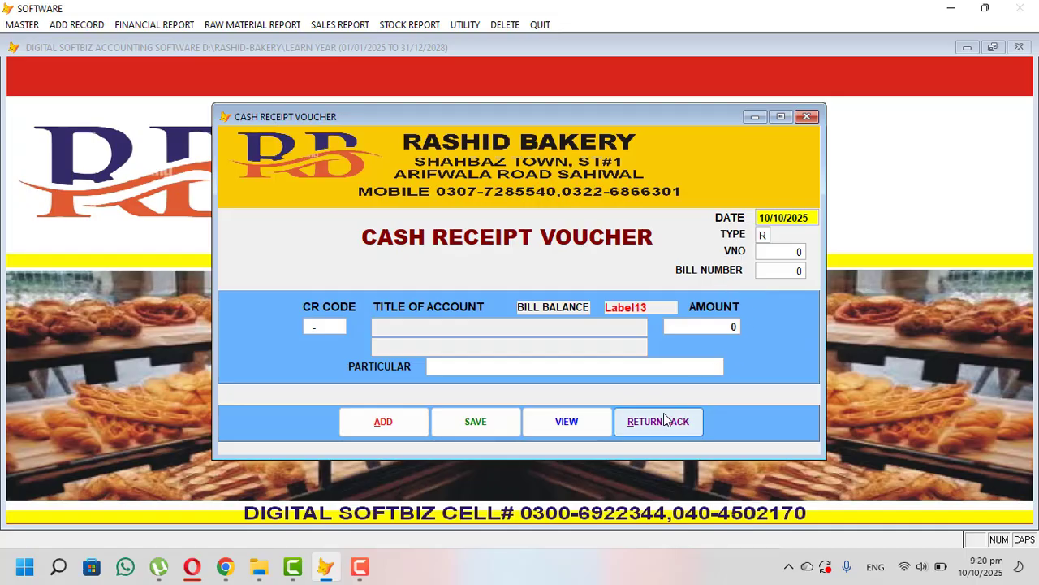
left_click(92, 26)
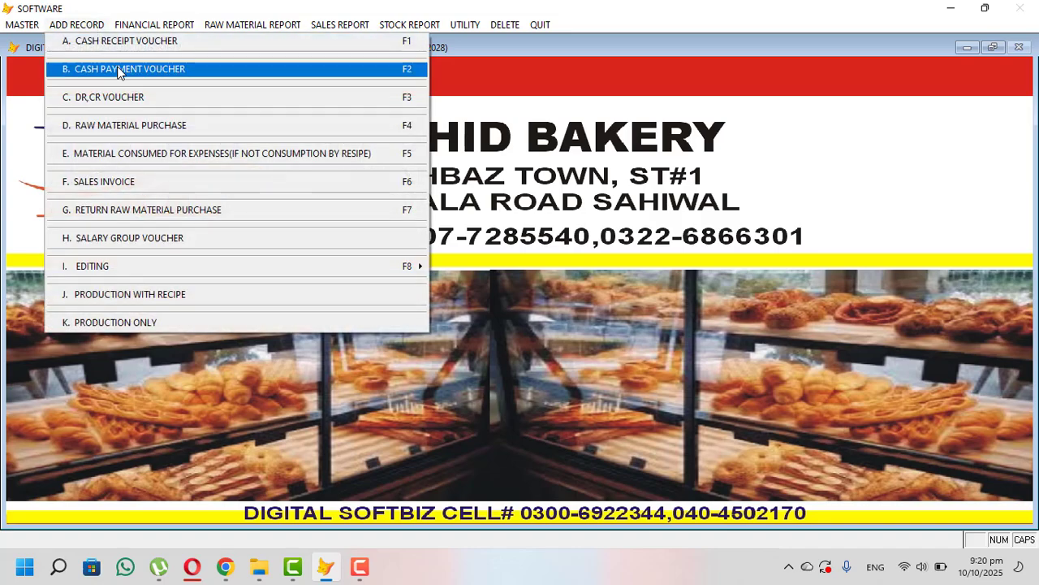
left_click(118, 69)
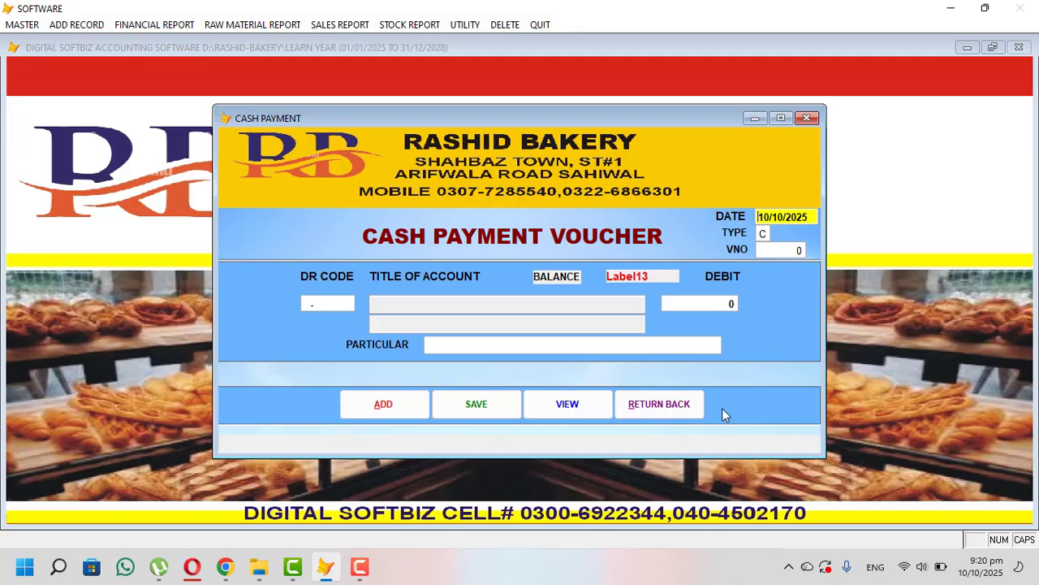
left_click(654, 410)
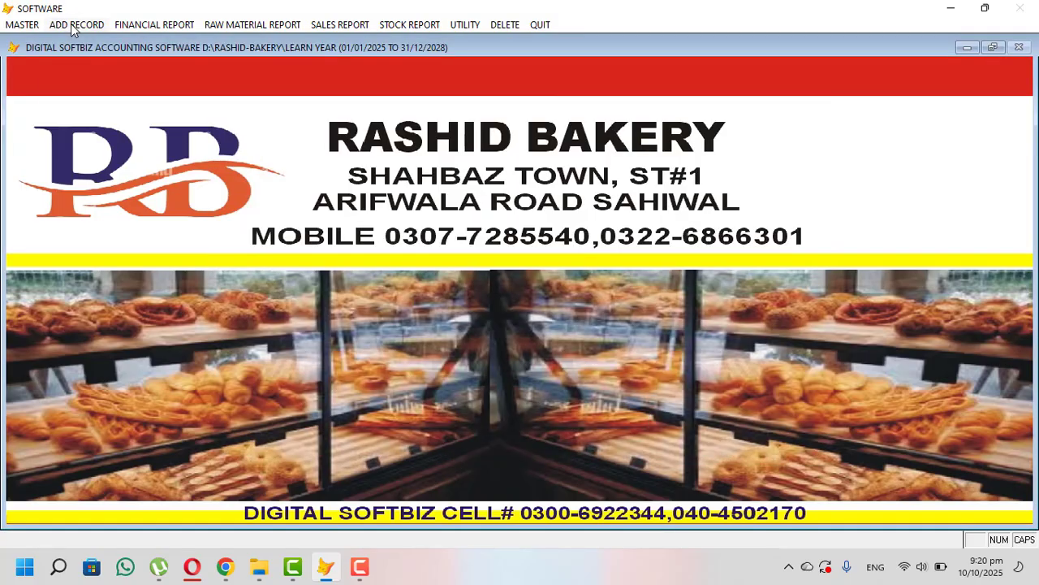
left_click(72, 25)
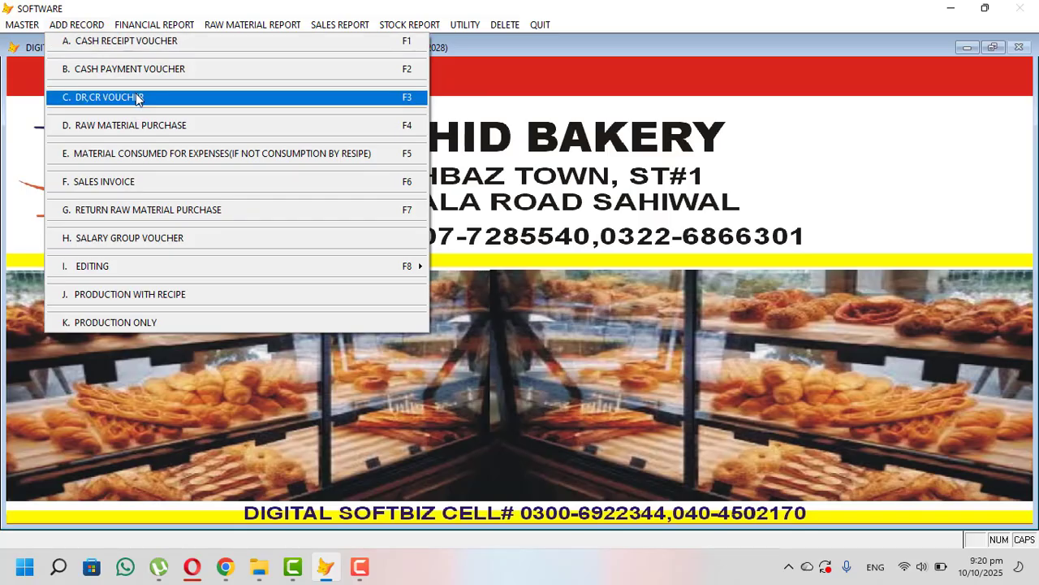
- Start a cash receipt voucher for bill number 1 with account 05-005 selected
left_click(140, 50)
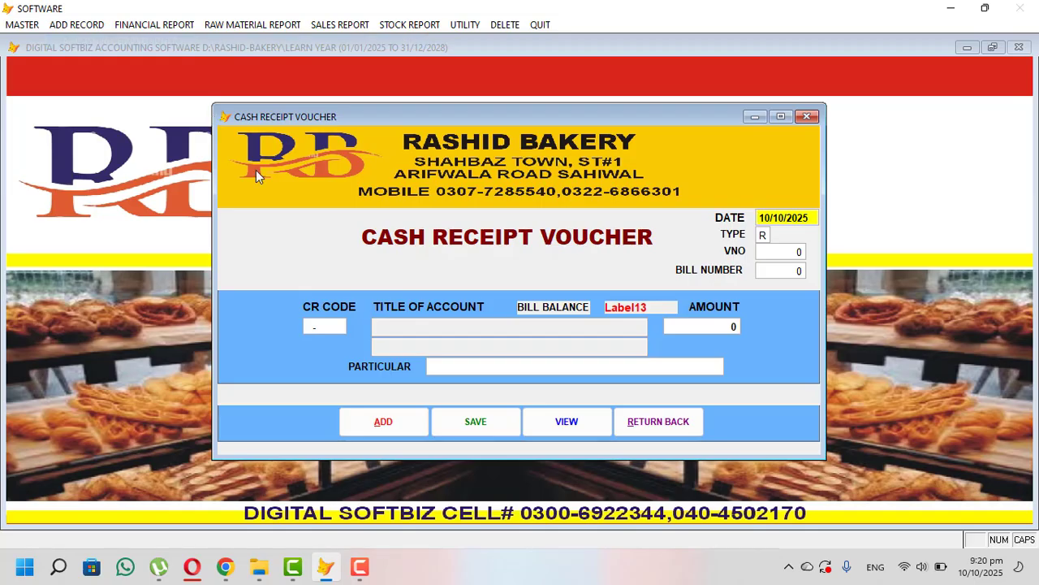
key("Return")
key("Return")
key("Return")
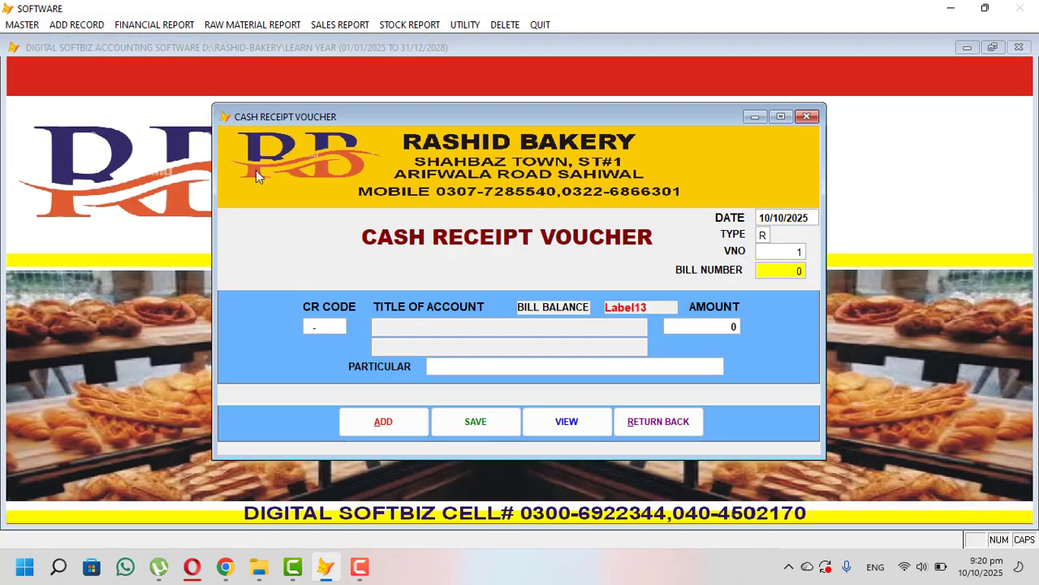
key("Return")
key("Return")
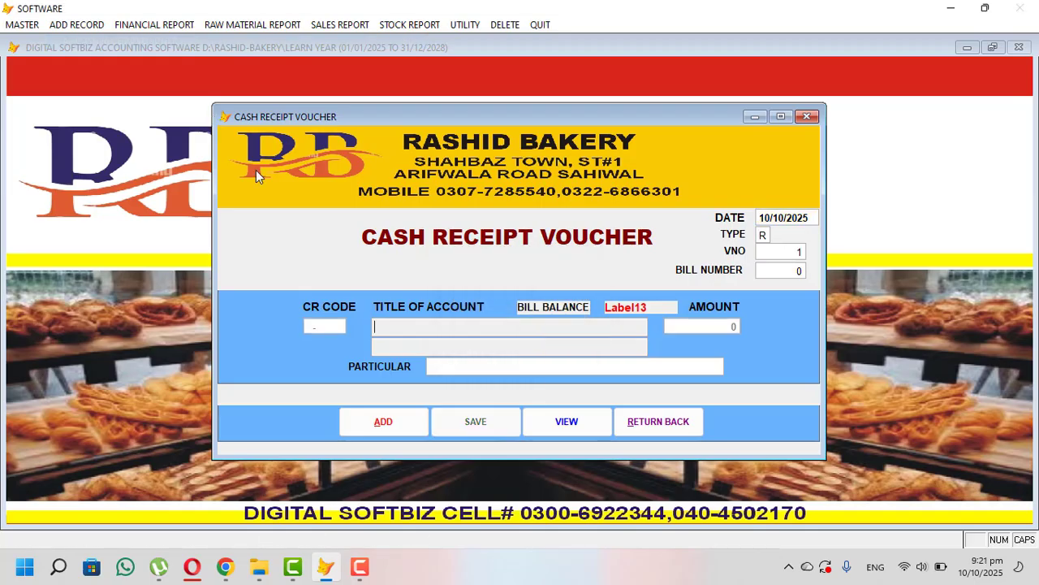
key("shift+Tab")
type("1")
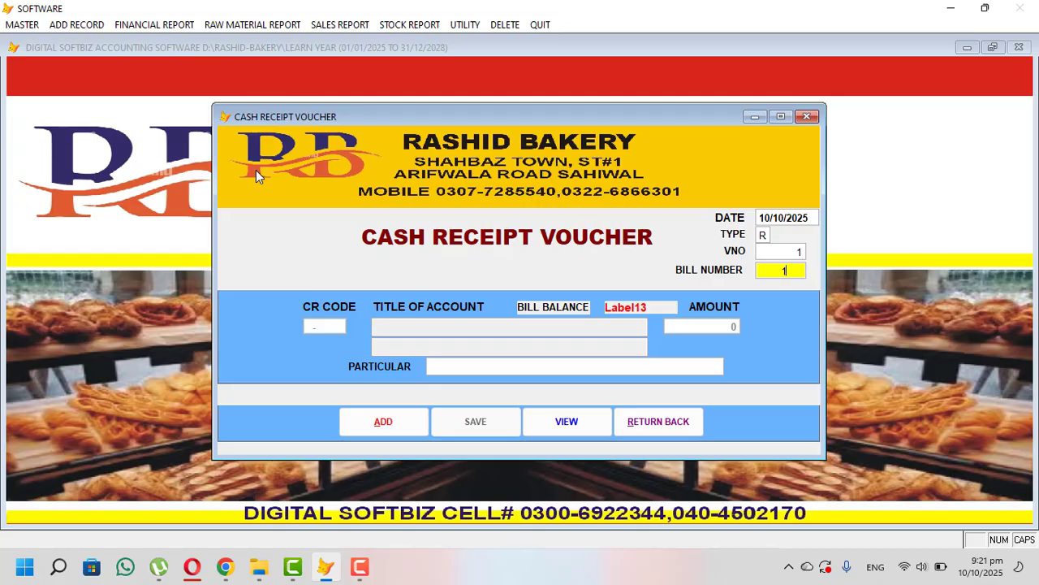
key("Return")
key("Return")
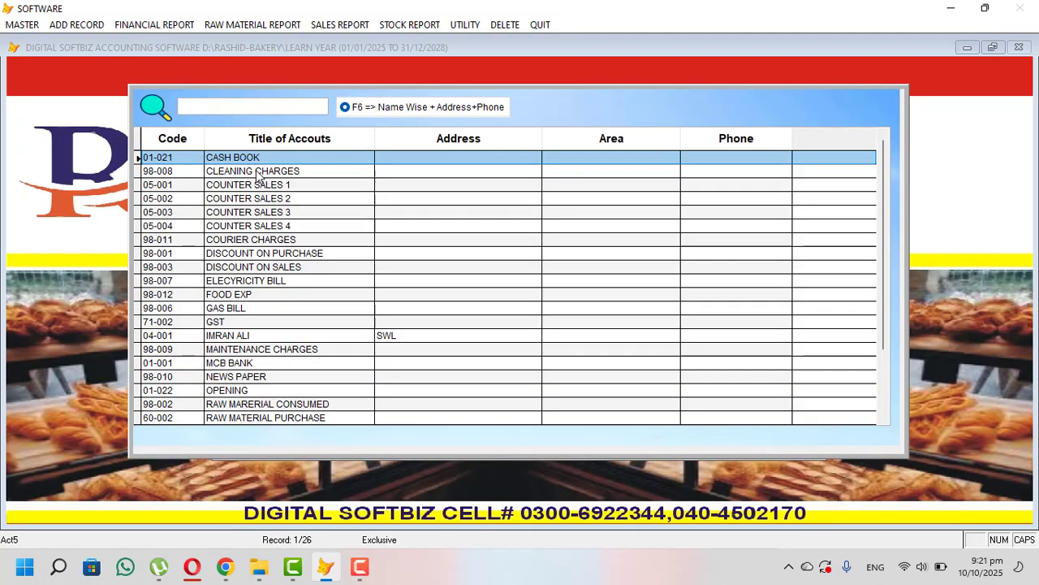
type("us")
key("BackSpace")
key("BackSpace")
type("irm")
key("BackSpace")
key("BackSpace")
key("BackSpace")
type("ver")
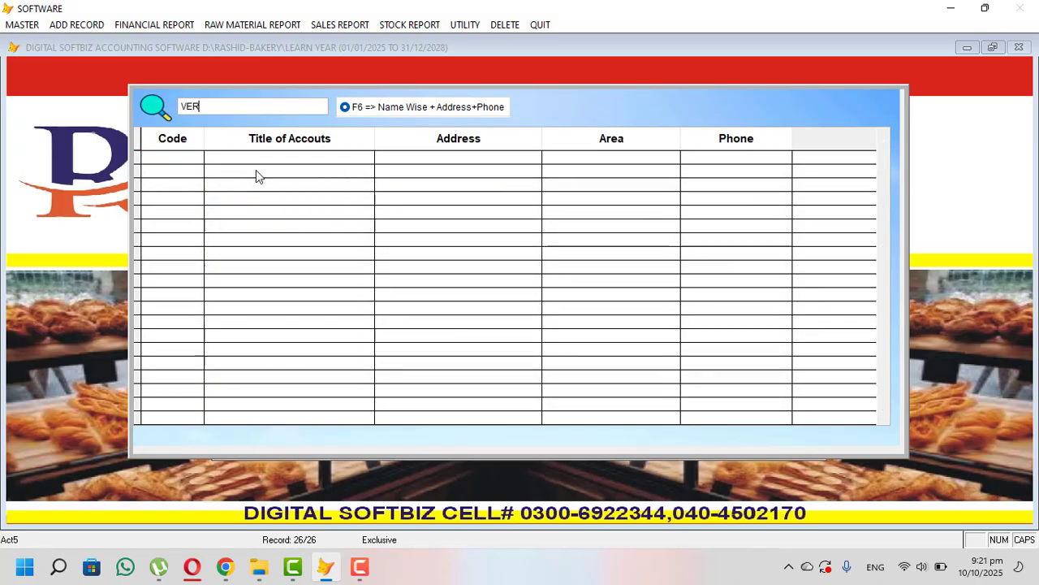
key("BackSpace")
key("Return")
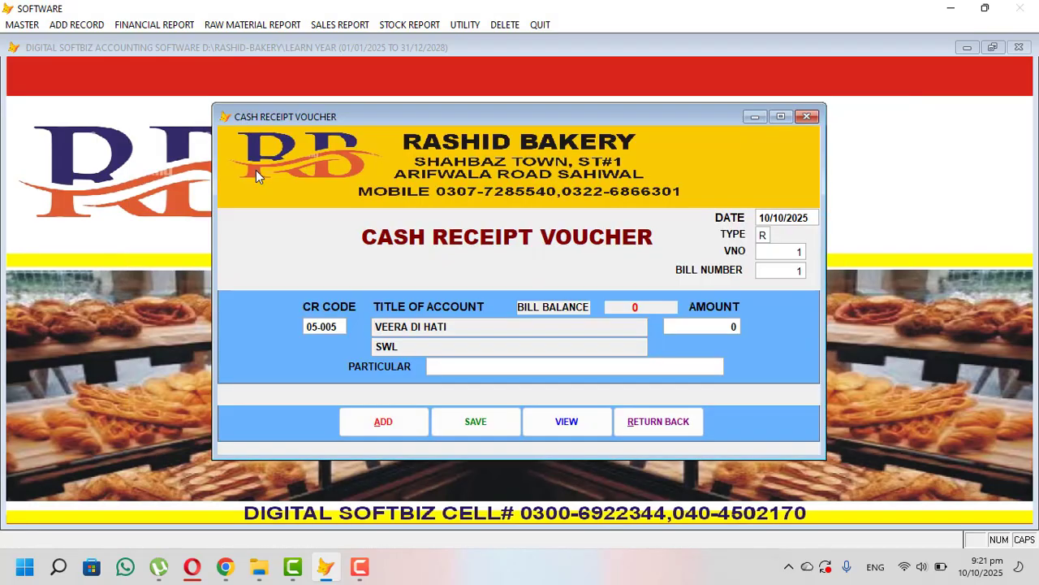
- Enter 5,000 with particular CASH, add the entry, and close the voucher
key("Return")
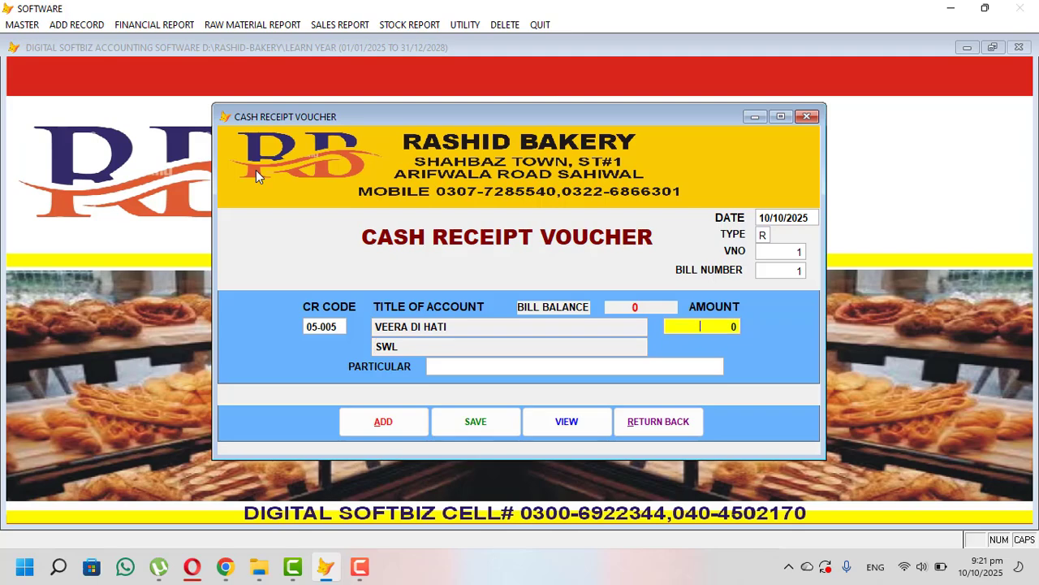
type("5000")
key("Return")
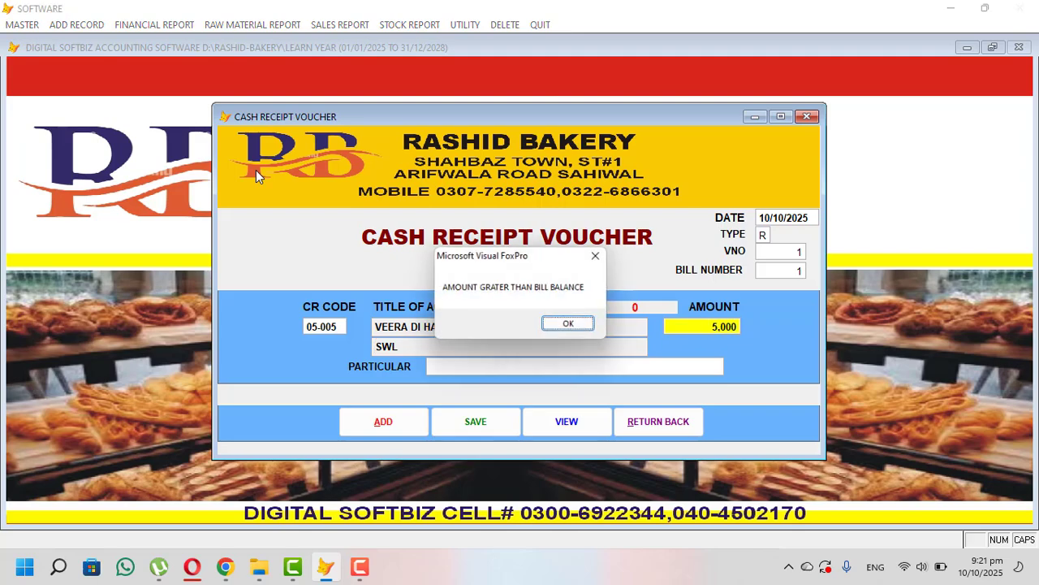
key("Return")
type("CASH")
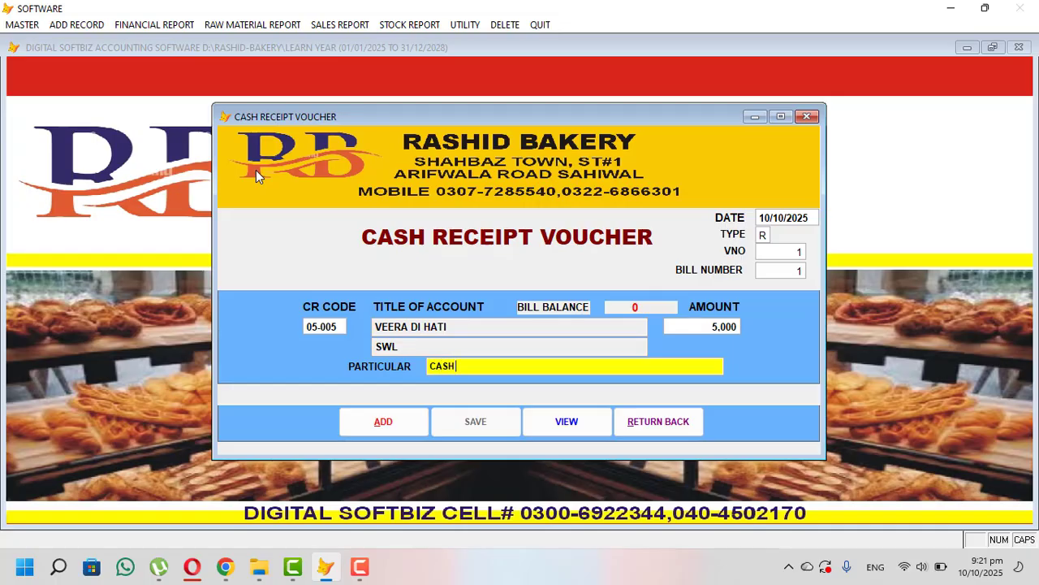
key("Return")
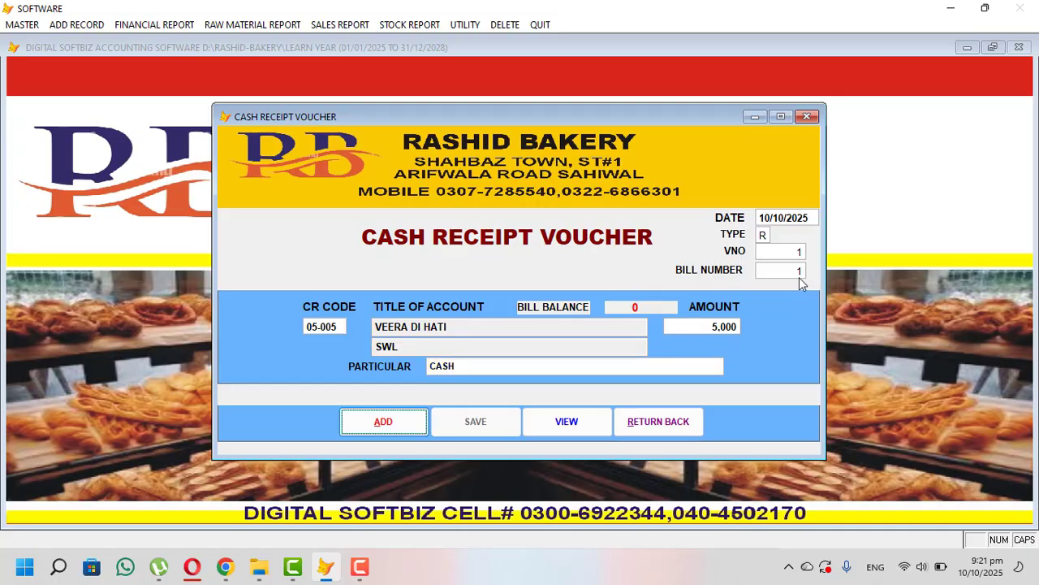
left_click(636, 306)
left_click(650, 425)
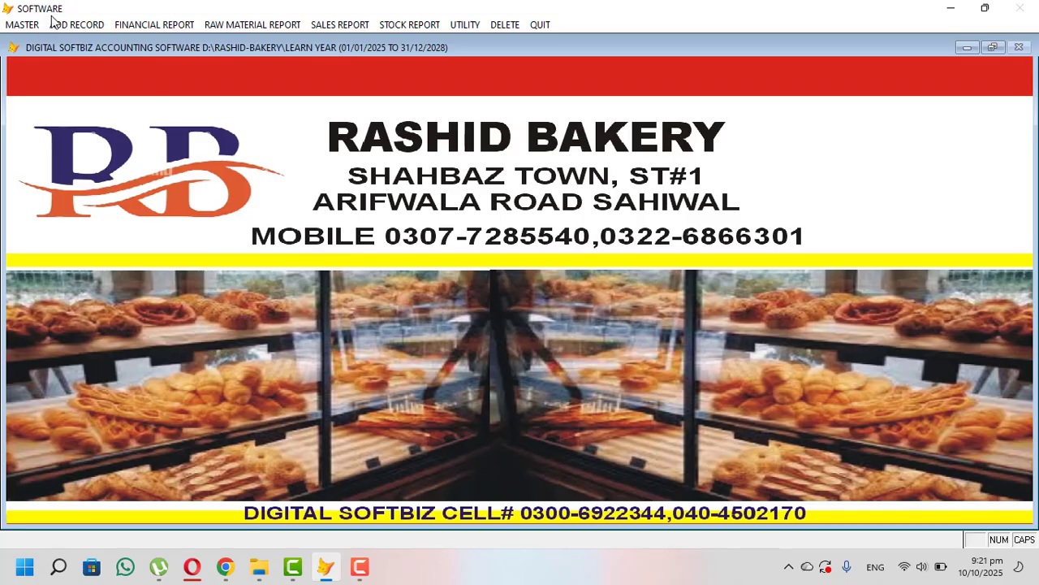
- In the Category Profile, save the first category, BURGERS
left_click(13, 25)
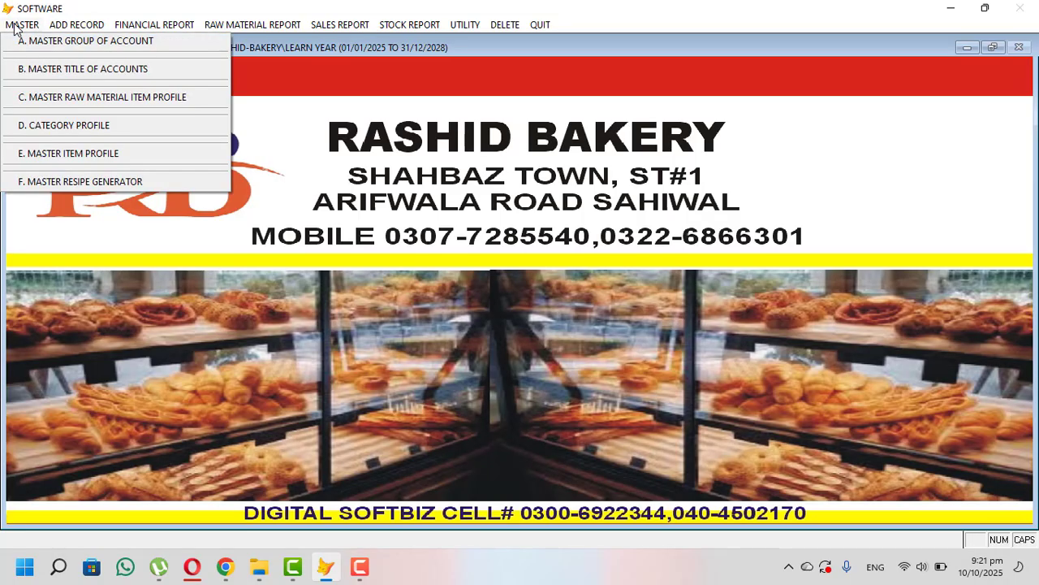
left_click(13, 25)
left_click(76, 25)
mouse_move(23, 26)
left_click(118, 129)
left_click(336, 390)
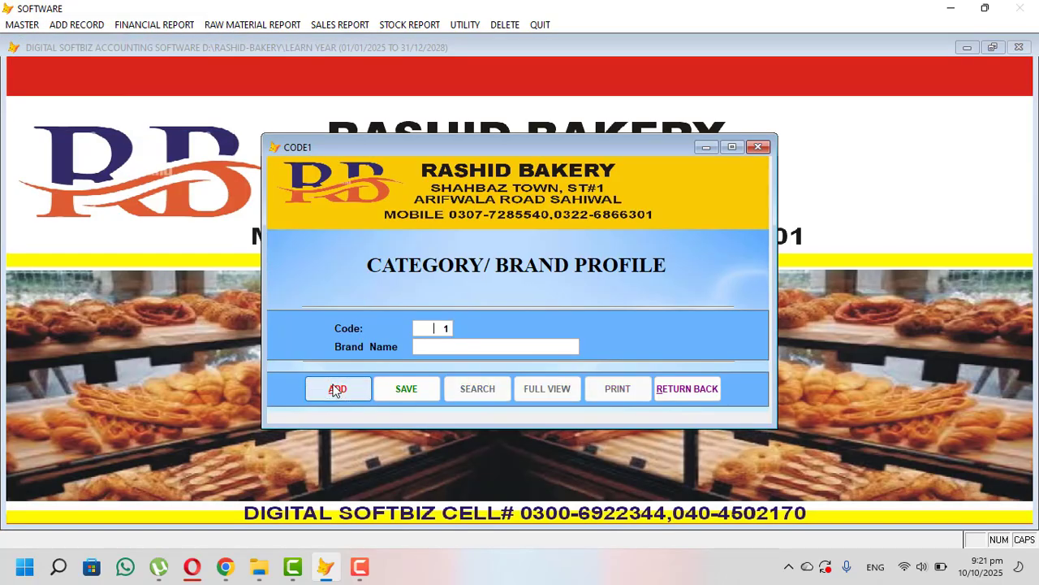
key("Return")
type("BAKE")
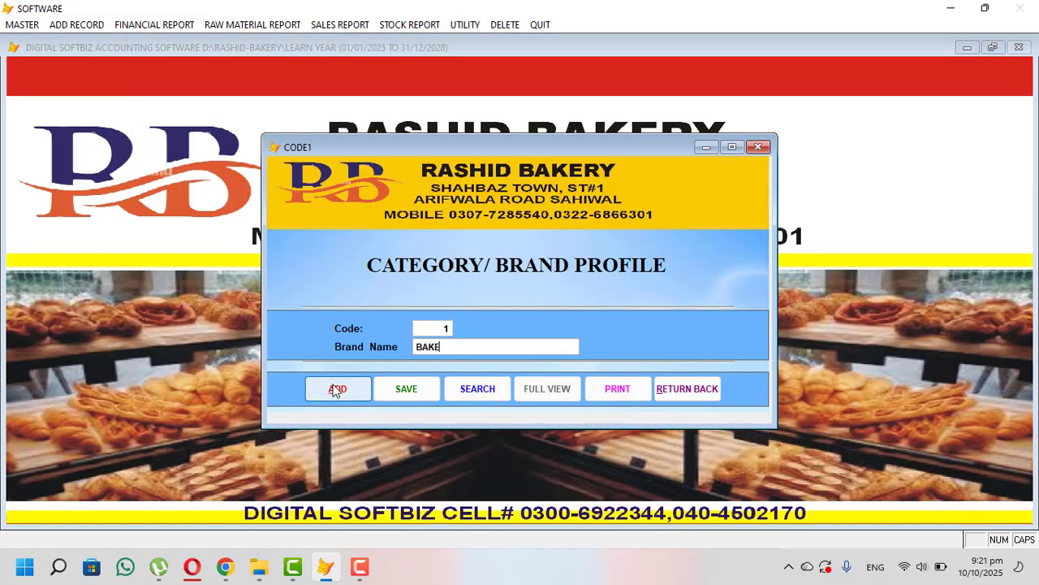
type("RY ITEMS")
key("shift+Home")
type("BURGERS")
key("Return")
- Add categories BREAD and CAKE, check the full category list, and close the profile
key("Return")
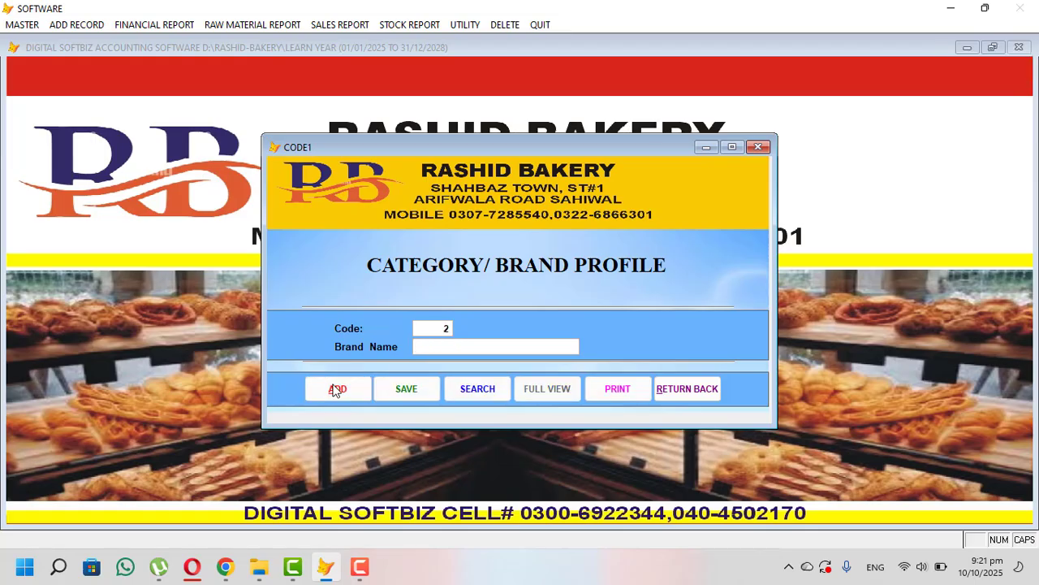
type("BREAD")
key("Return")
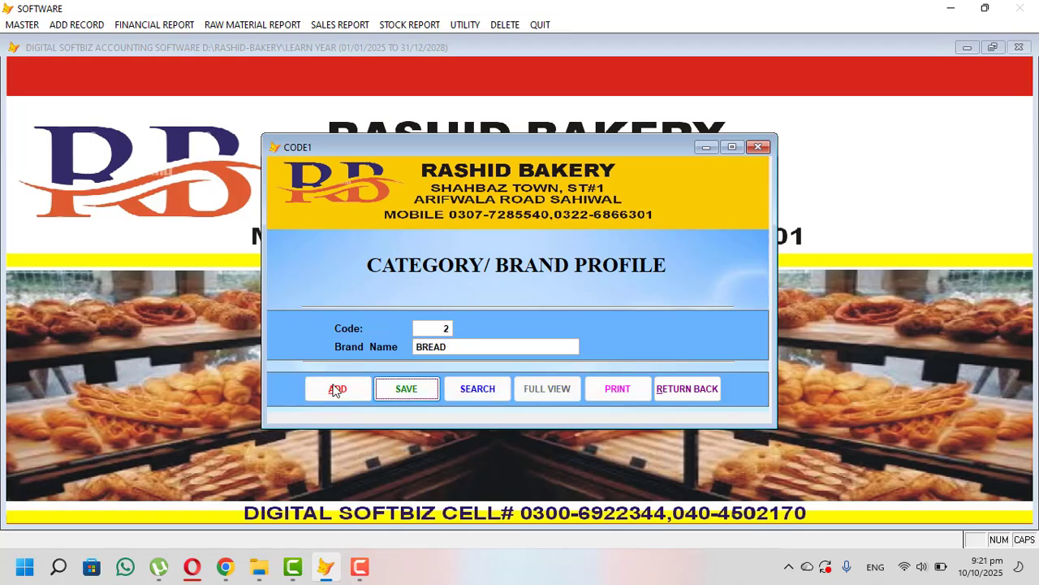
key("Return")
key("Return")
type("CAK")
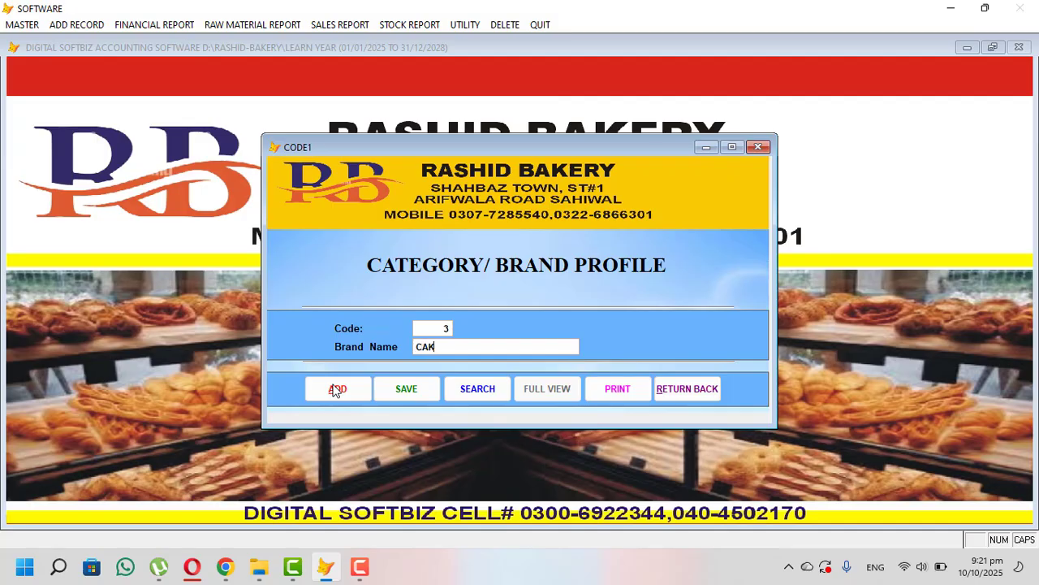
type("E")
key("Return")
key("Return")
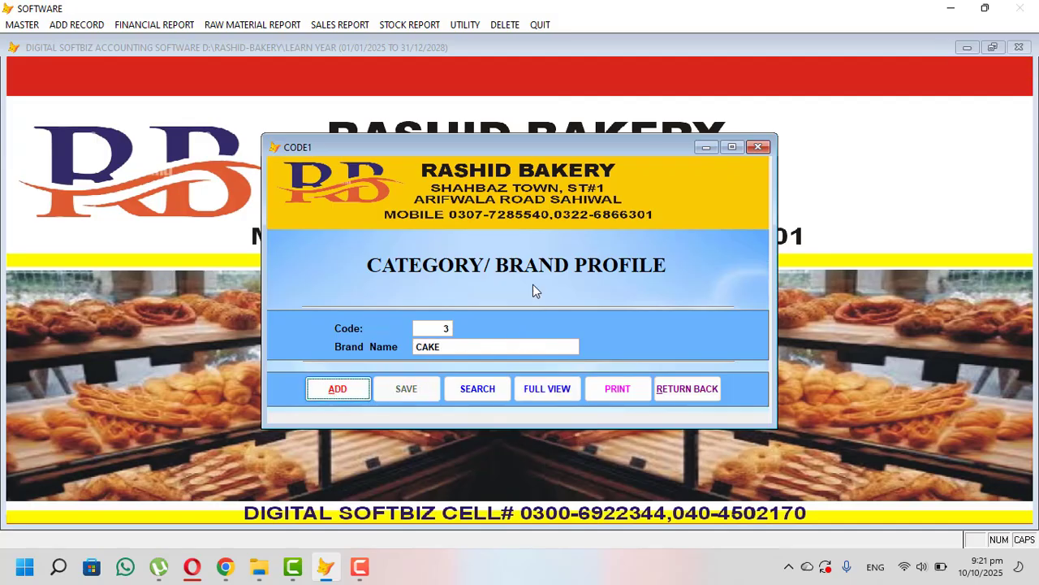
left_click(558, 391)
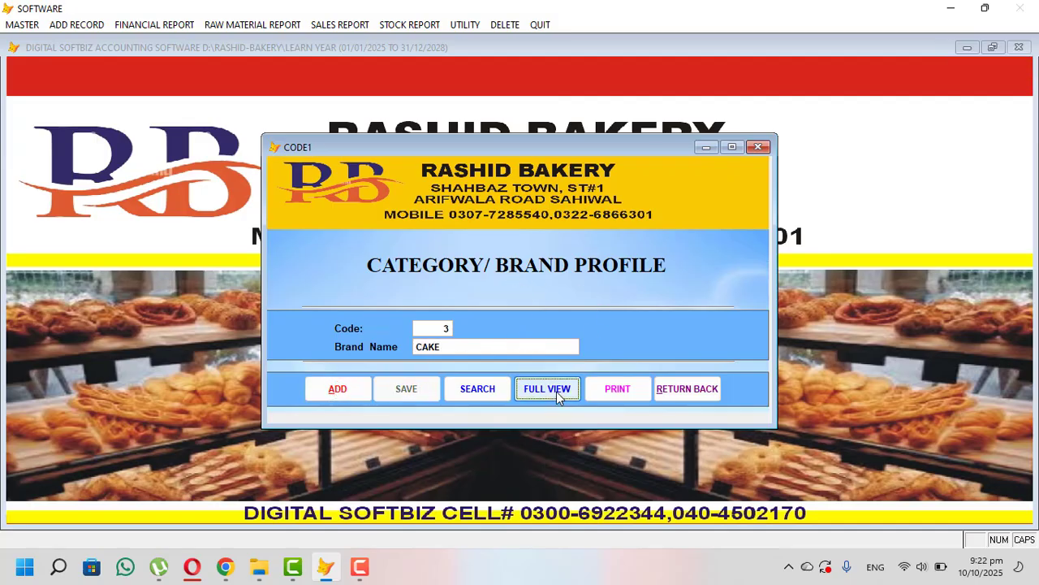
key("Escape")
left_click(682, 388)
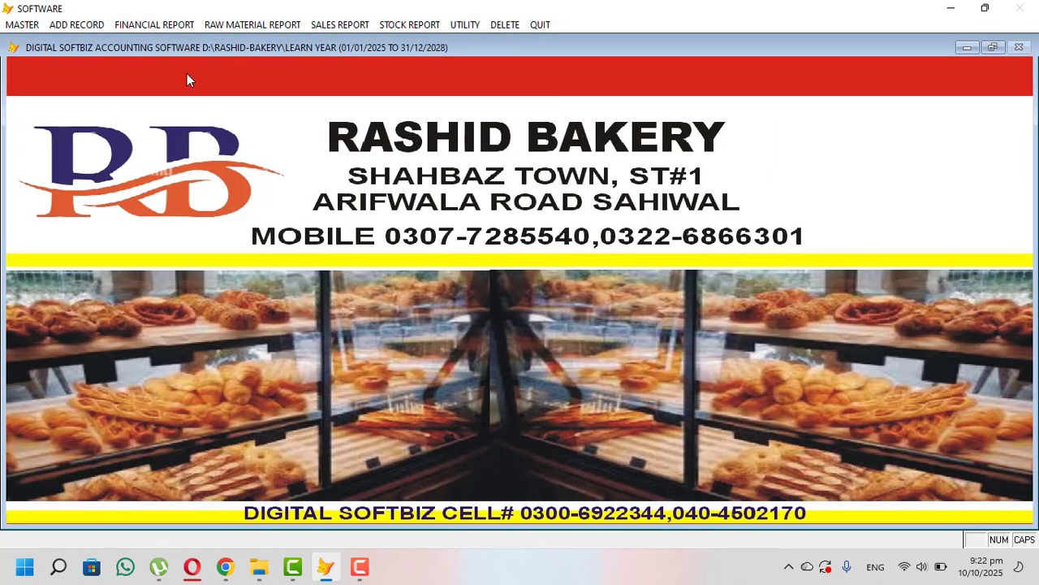
- Start a new item in Master Item Profile under the BURGERS category
left_click(22, 24)
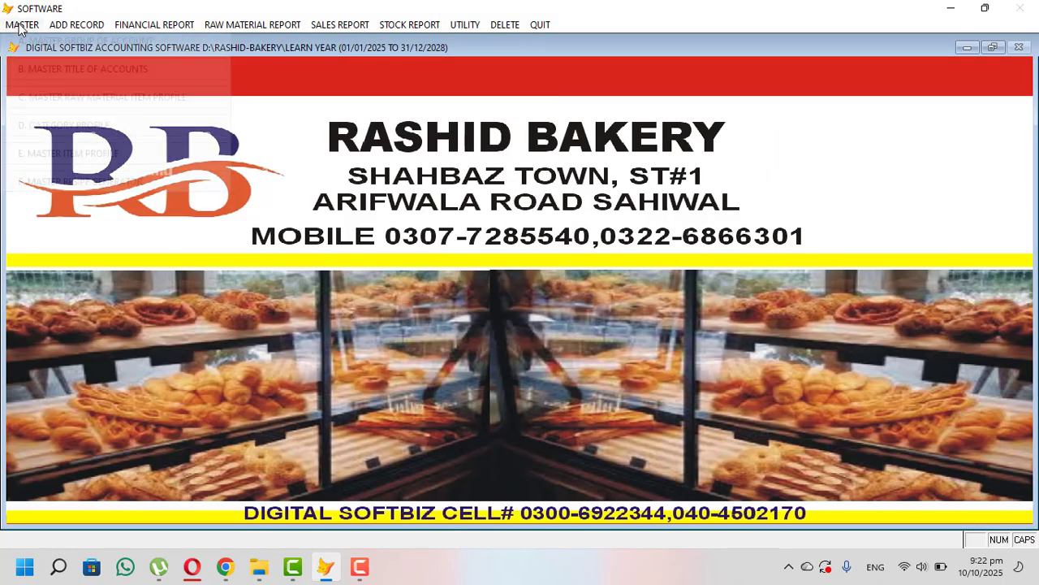
left_click(105, 160)
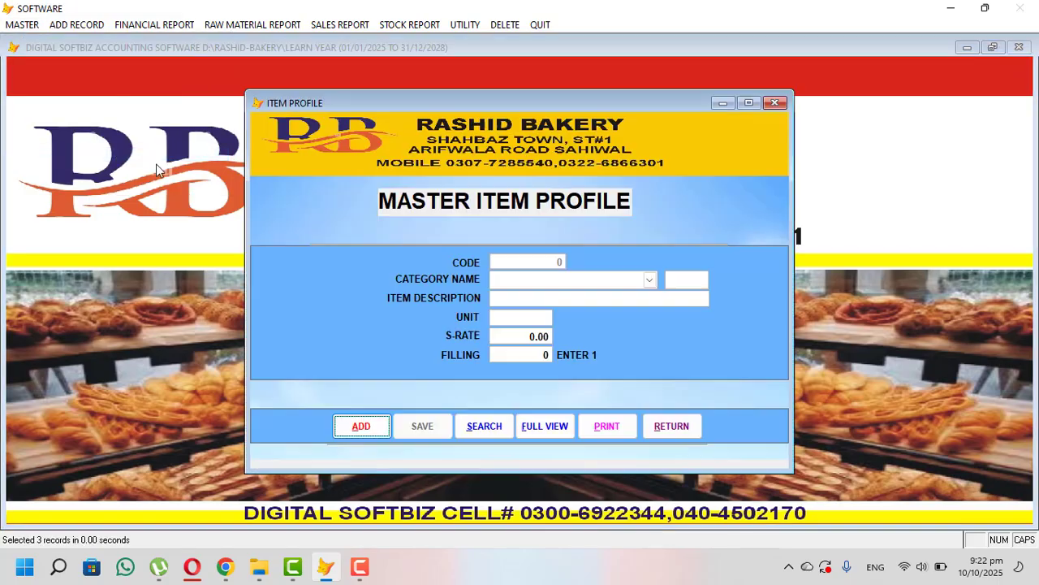
left_click(355, 430)
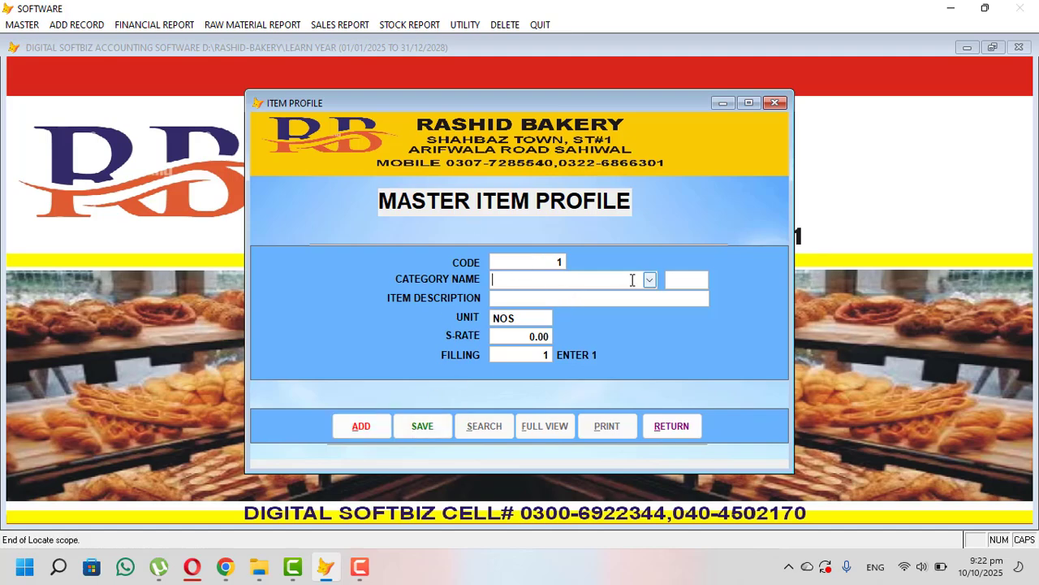
left_click(650, 280)
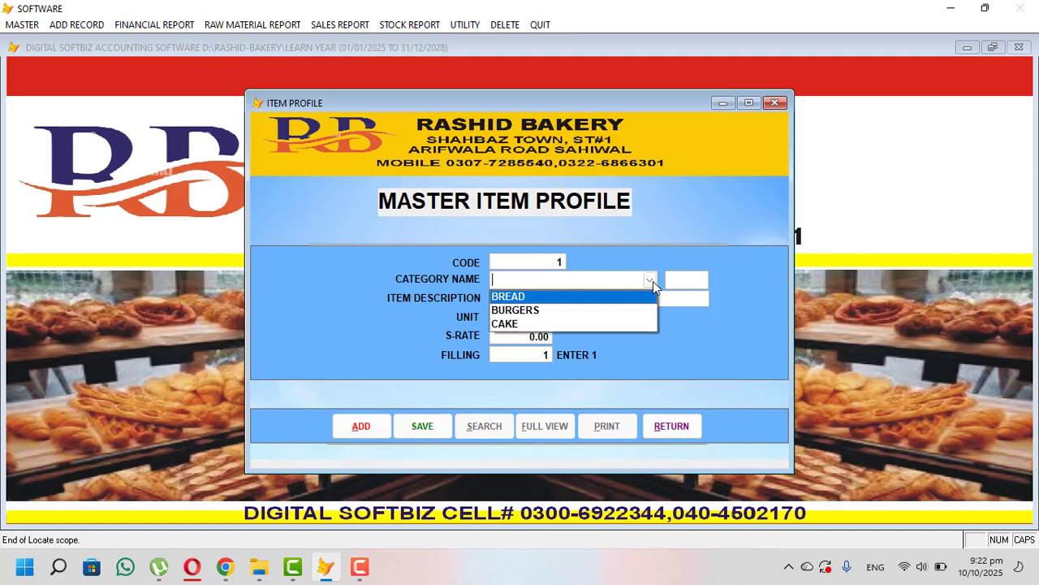
left_click(555, 312)
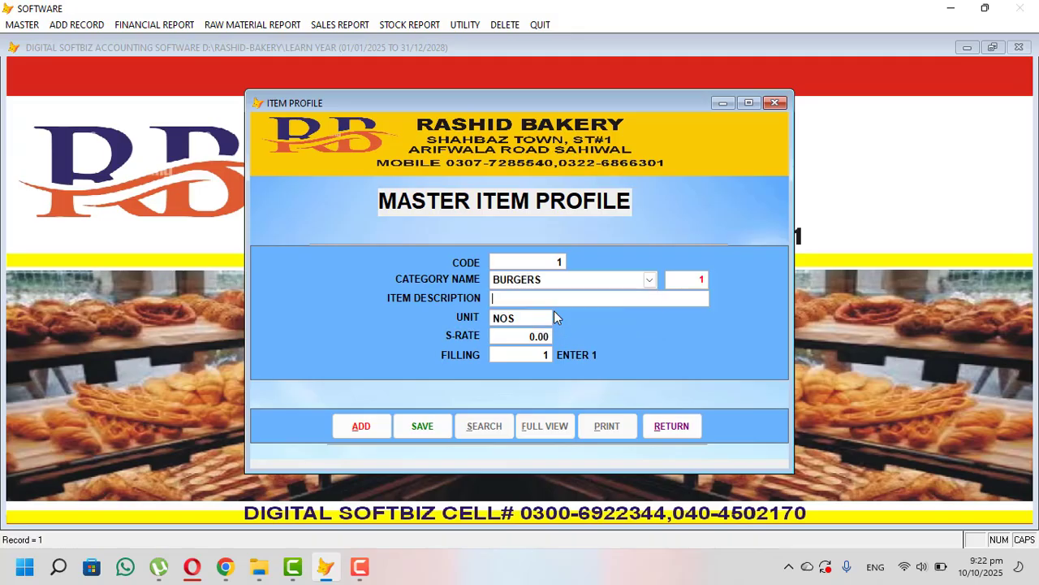
- Enter the description BURGER BUN 1 PACK LONG and a sale rate of 380
type("BURGER BUN 1 PACT")
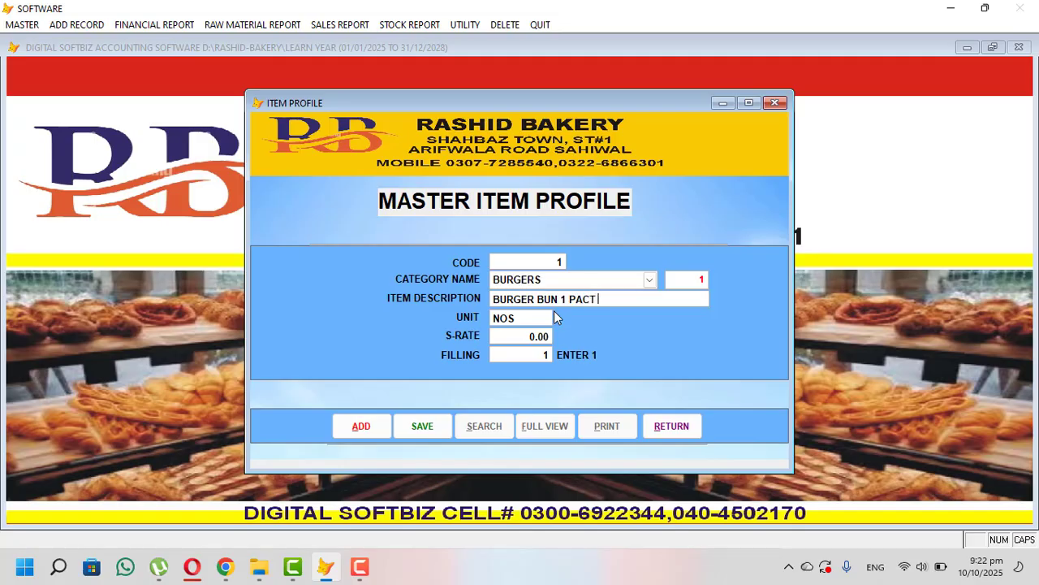
key("BackSpace")
type("K")
type("LONG")
key("Return")
key("Return")
type("380")
key("Return")
- Correct the description to BURGER BUN 12 PC PACK LONG and save the item
left_click(570, 301)
key("BackSpace")
key("BackSpace")
type("12 PC")
key("Return")
key("Return")
key("Return")
key("Return")
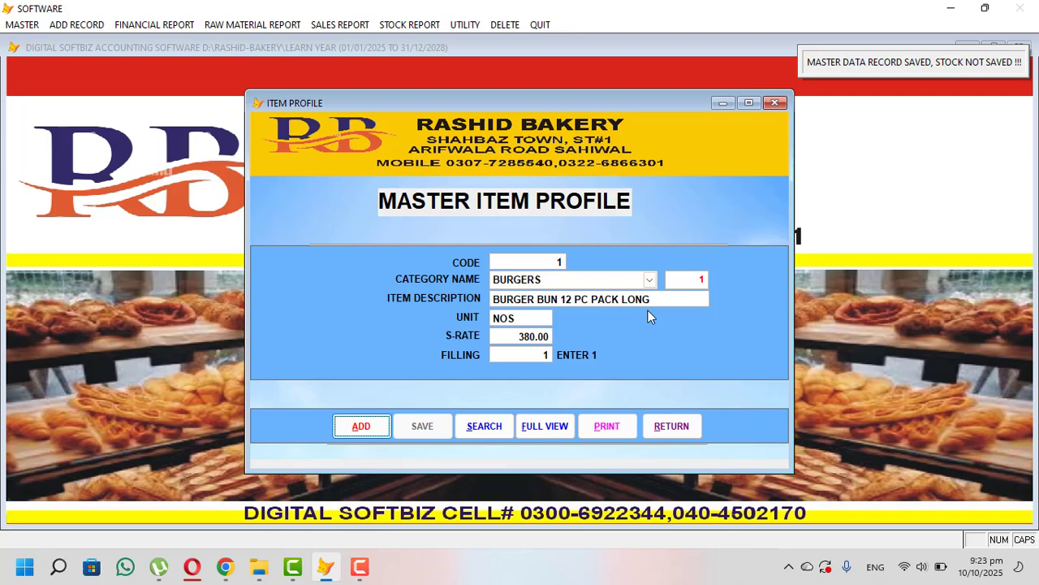
key("Return")
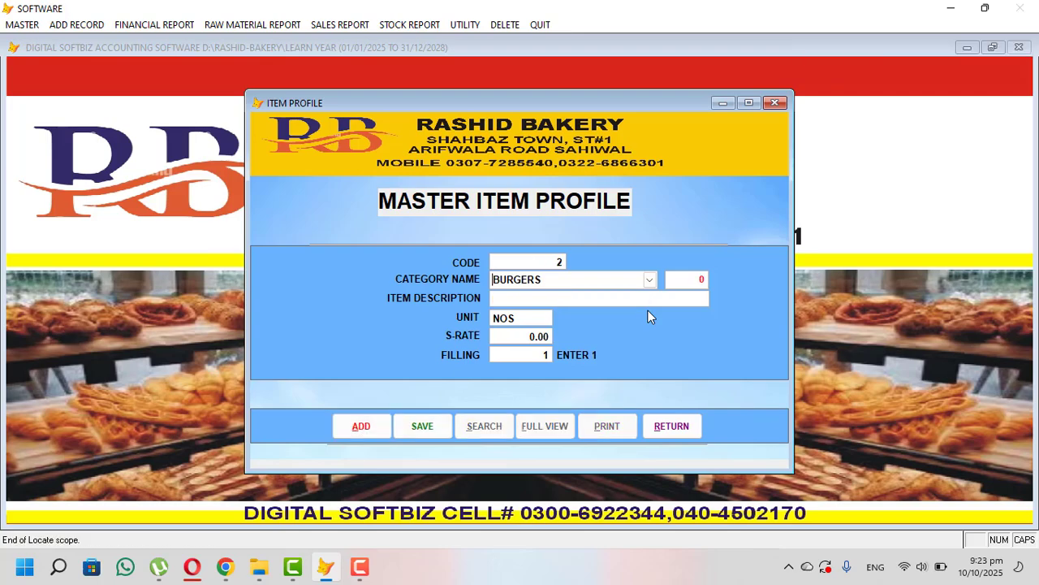
- Save SMALL BREAD in the BREAD category at a sale rate of 90, then close the item profile
left_click(650, 282)
left_click(582, 298)
type("SMALL BREAD")
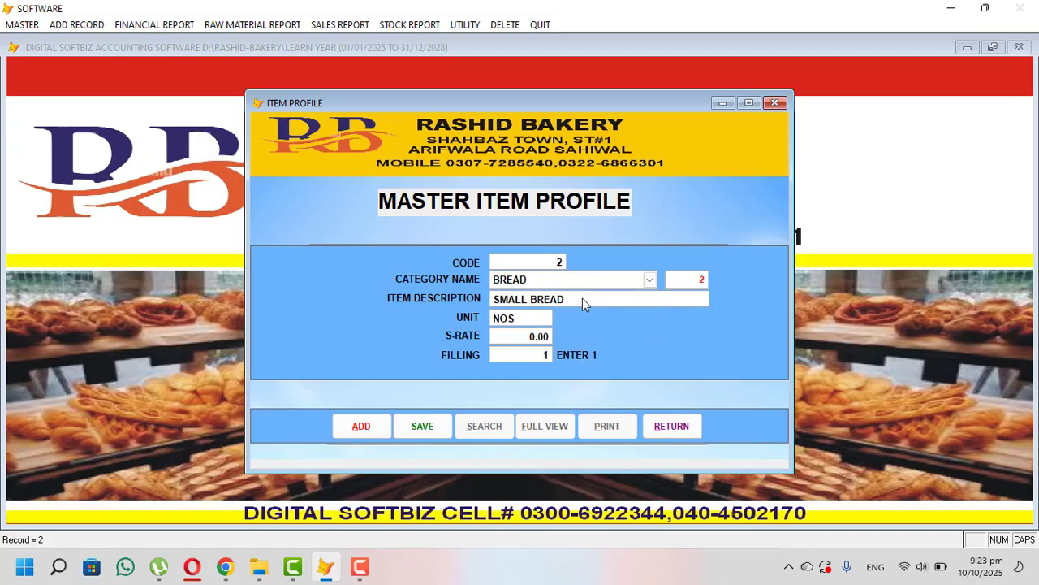
key("Return")
type("9.0")
key("Return")
key("Return")
key("Return")
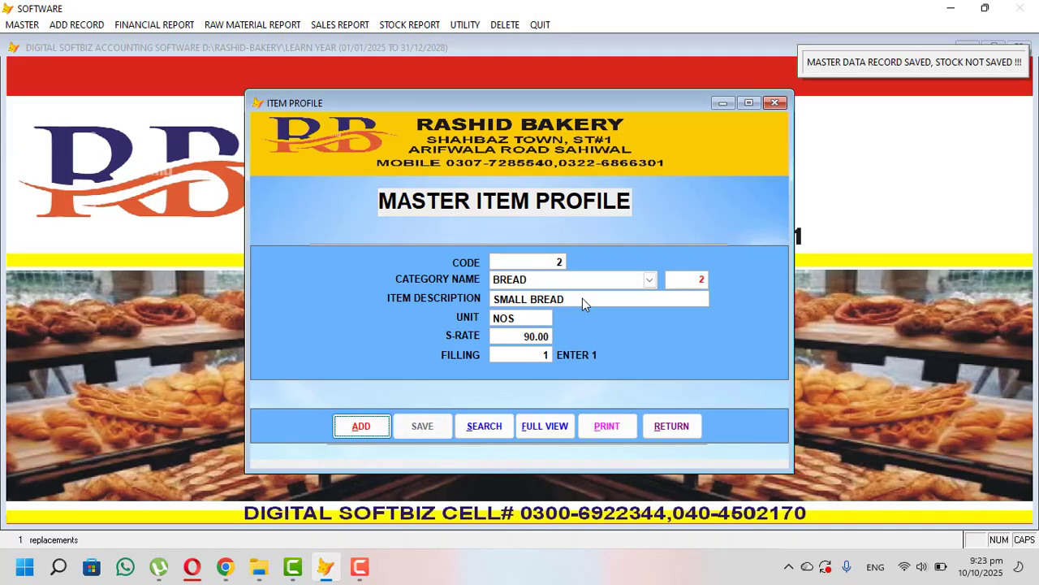
key("Return")
left_click(686, 430)
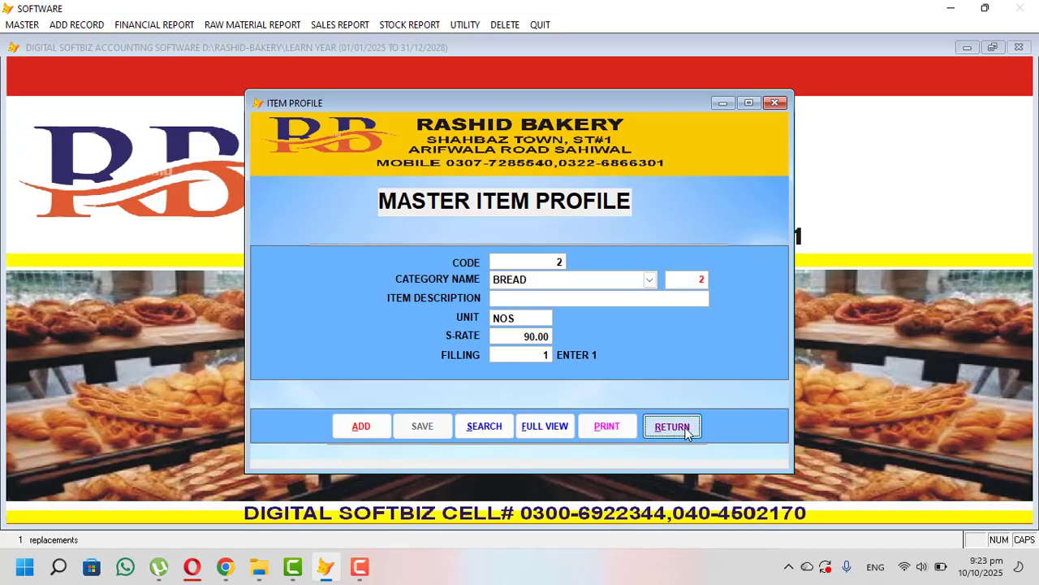
left_click(32, 26)
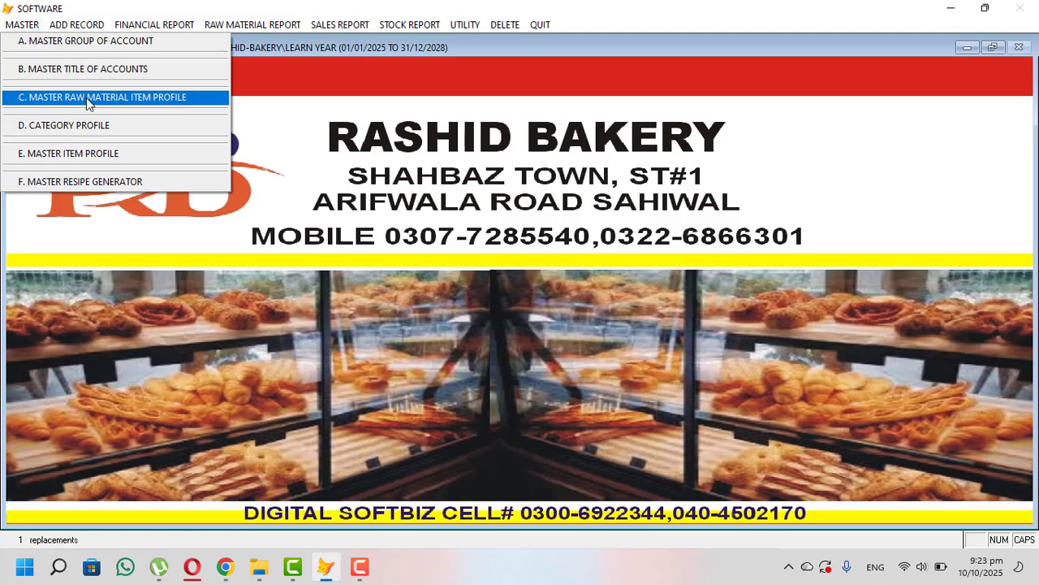
- Start a new raw material record named MADIA with KGS packing
left_click(124, 97)
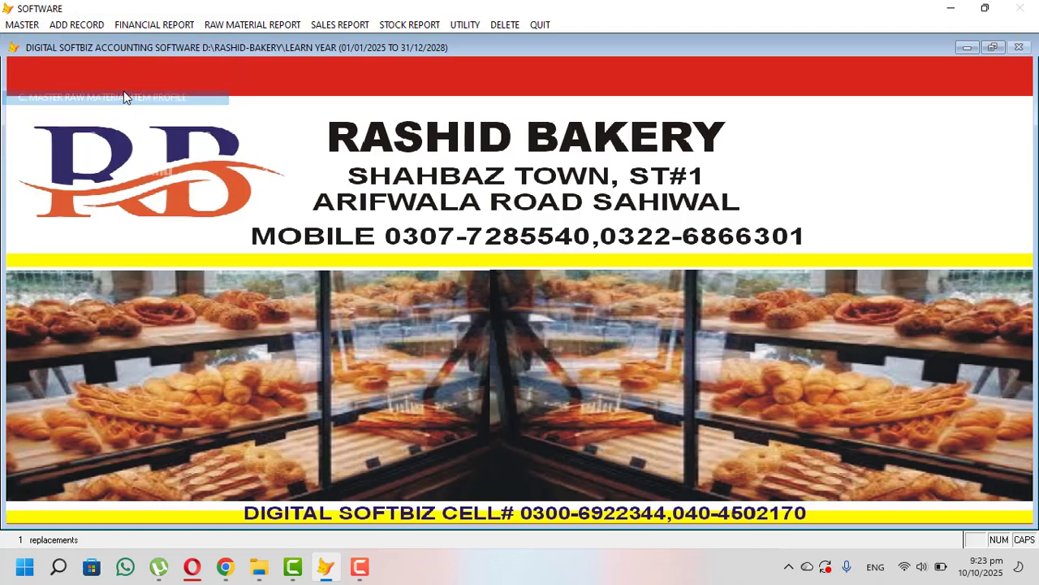
left_click(345, 412)
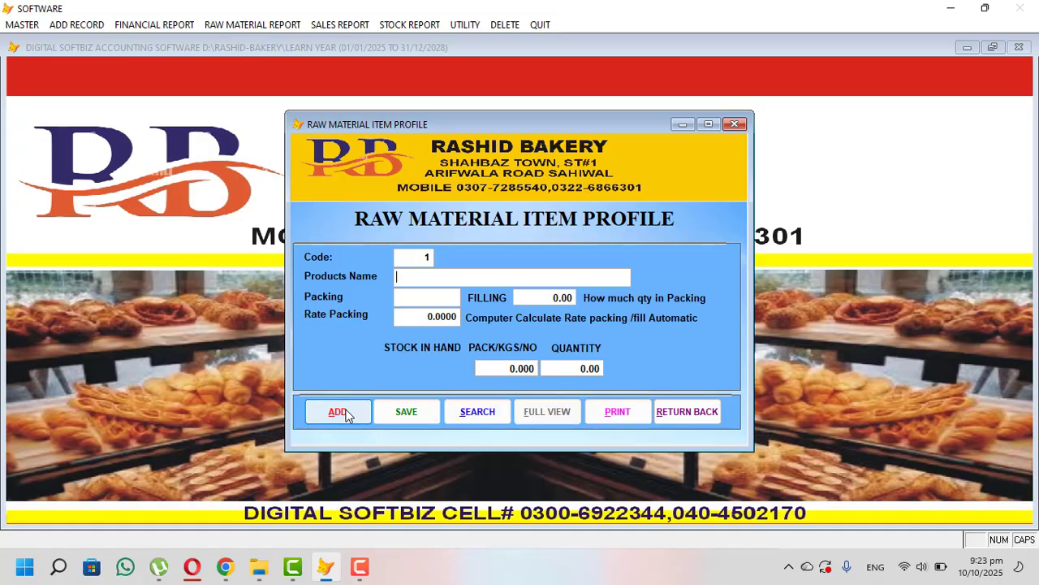
type("MADIA")
key("Return")
type("KGS")
key("Return")
- Give MADIA filling 1000, rate 220 and 50 packs in stock, then save it
type("1000")
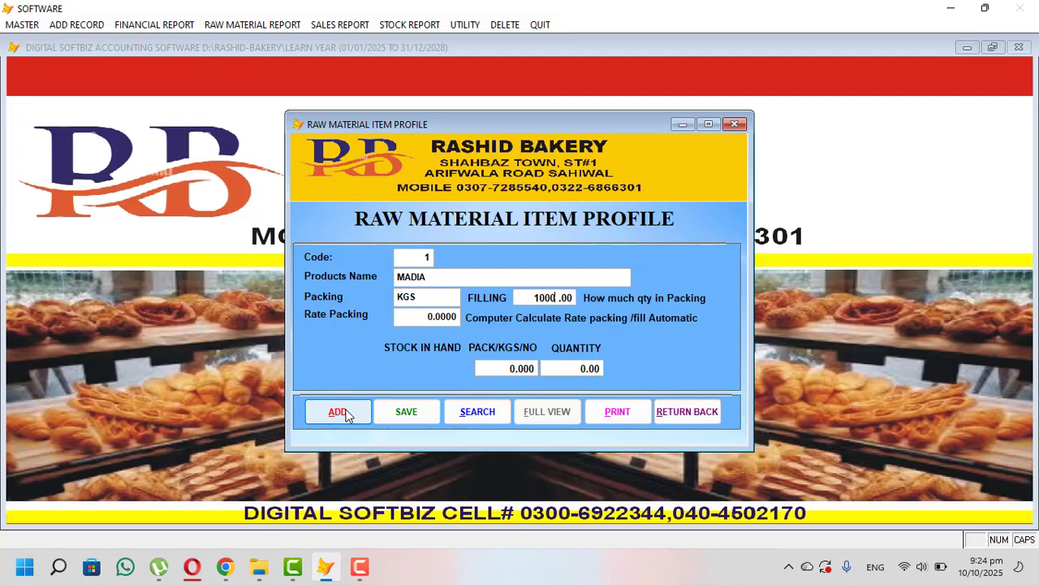
key("Return")
type("220")
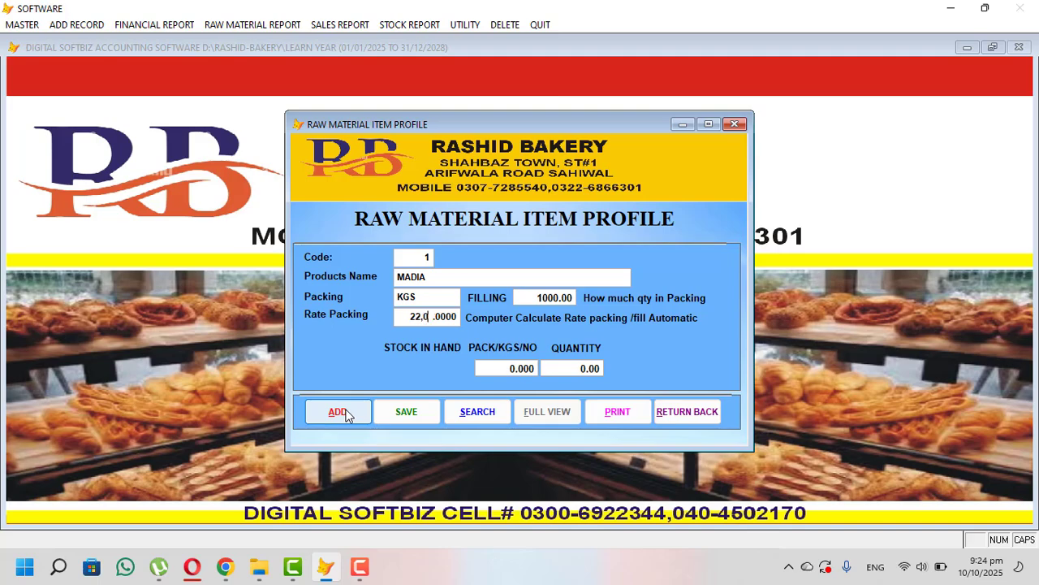
key("Return")
type("10")
key("Return")
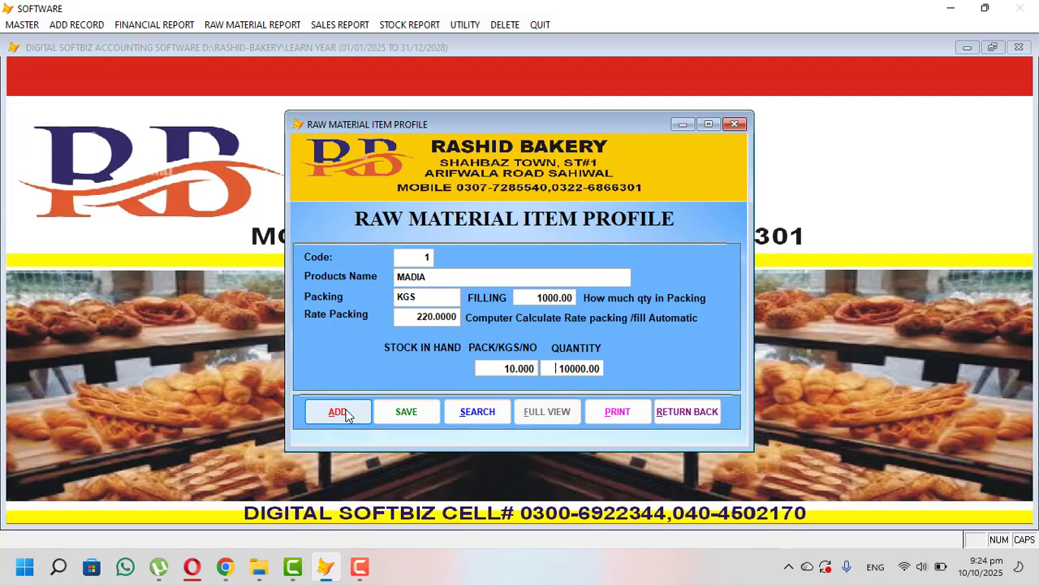
type("50")
key("Return")
key("Return")
key("Return")
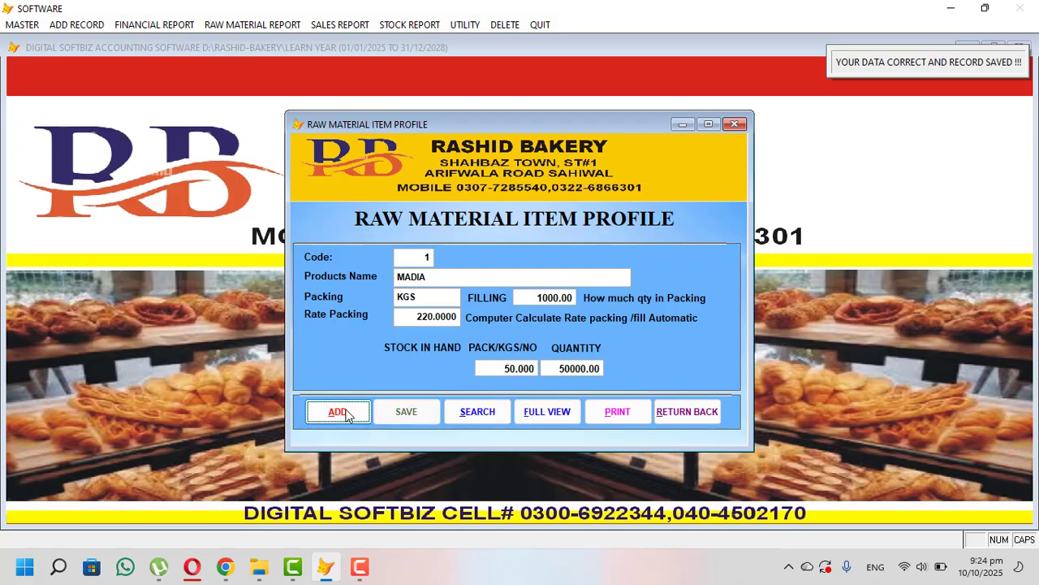
key("Return")
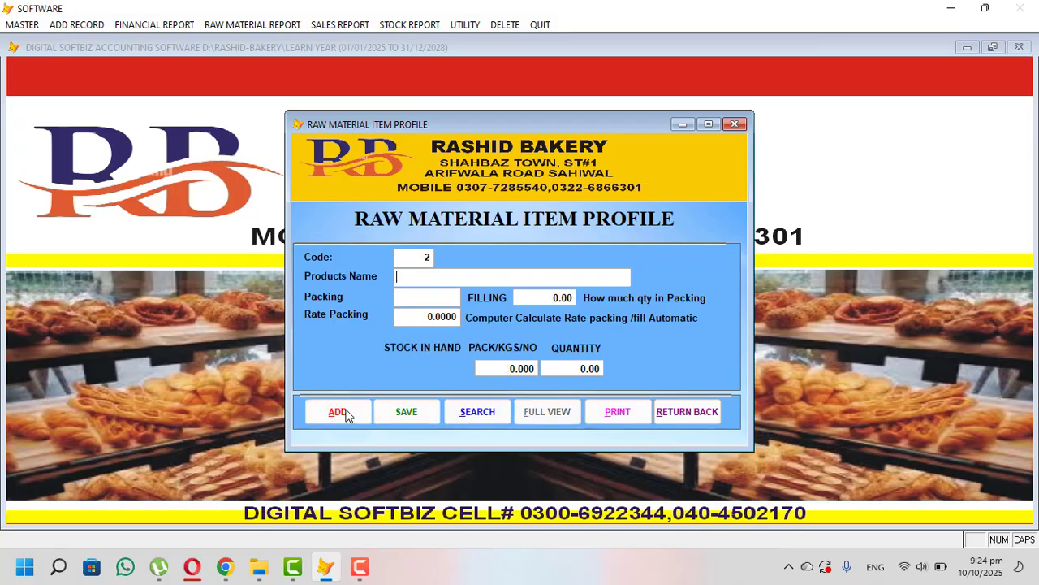
- Enter SUGER with KGS packing, filling 1000, rate 120 and 150 packs in stock, then save
type("SUGER")
key("Return")
type("KGS")
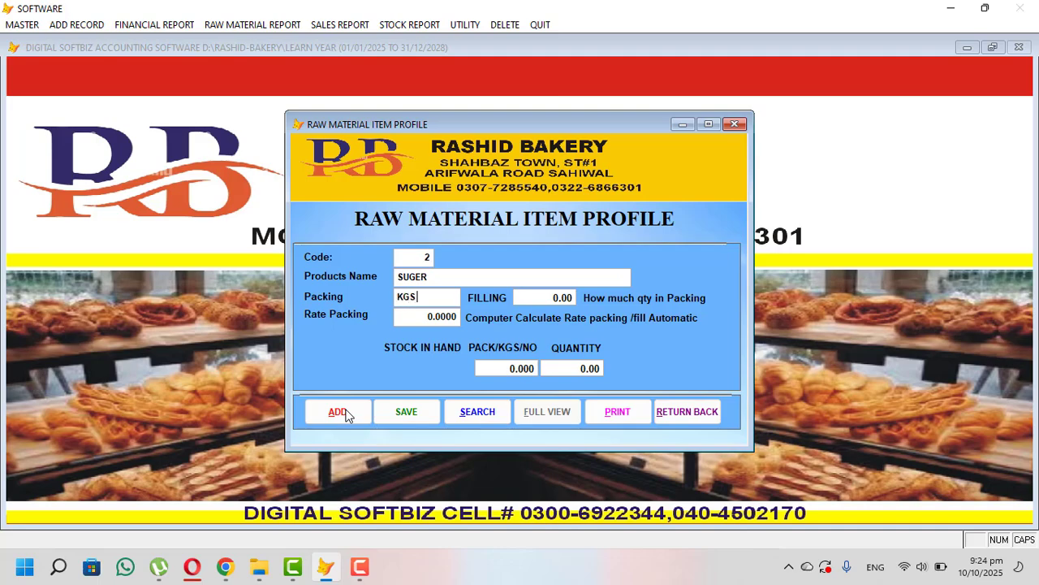
key("Return")
type("1000")
key("Return")
type("120")
key("Return")
type("150")
key("Return")
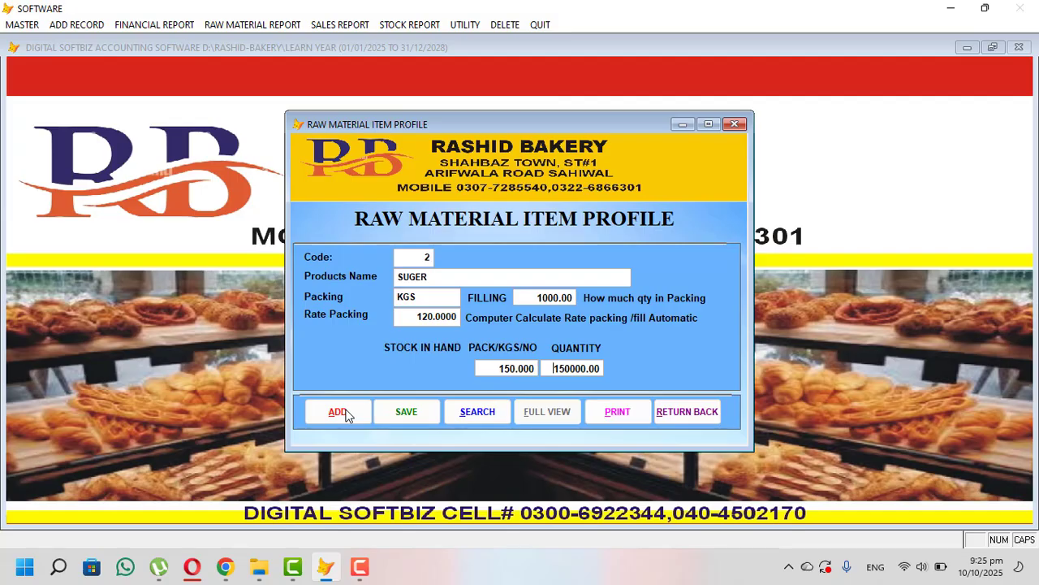
key("Return")
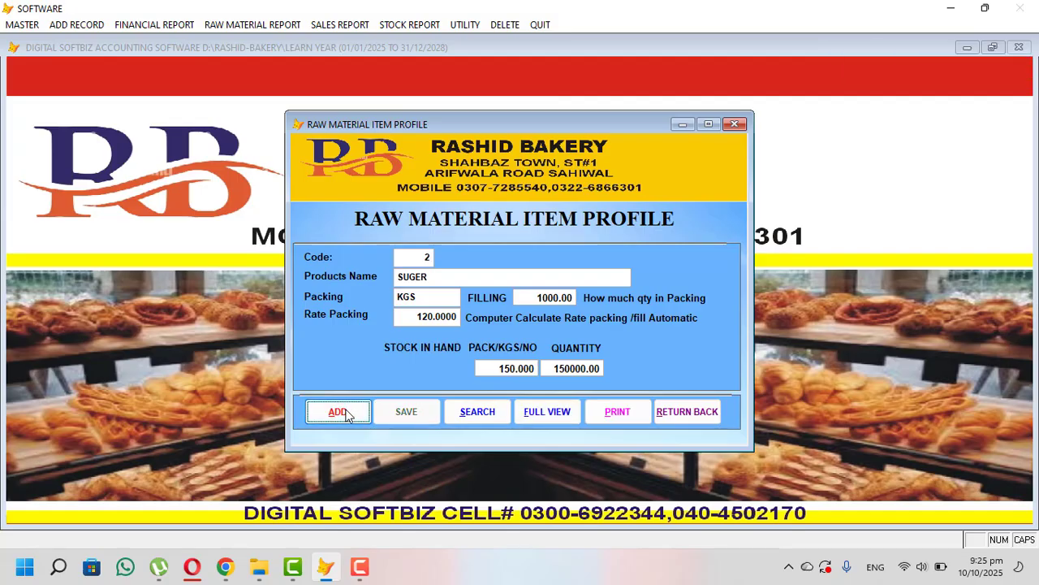
left_click(337, 412)
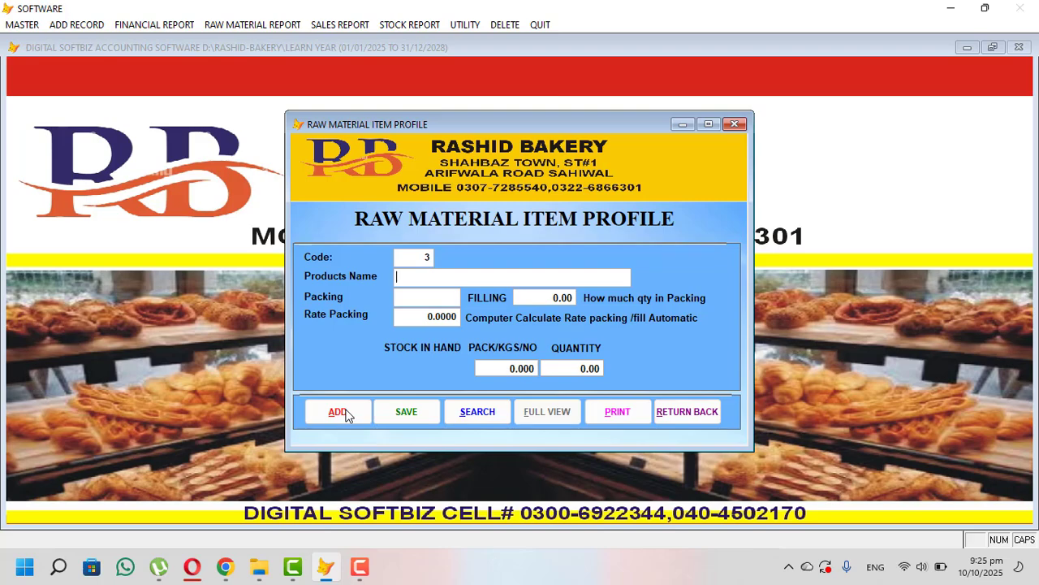
- Add CORN FLOUR with KGS packing, filling 1000, rate 150 and 10 packs in stock
type("CORN FLOUR")
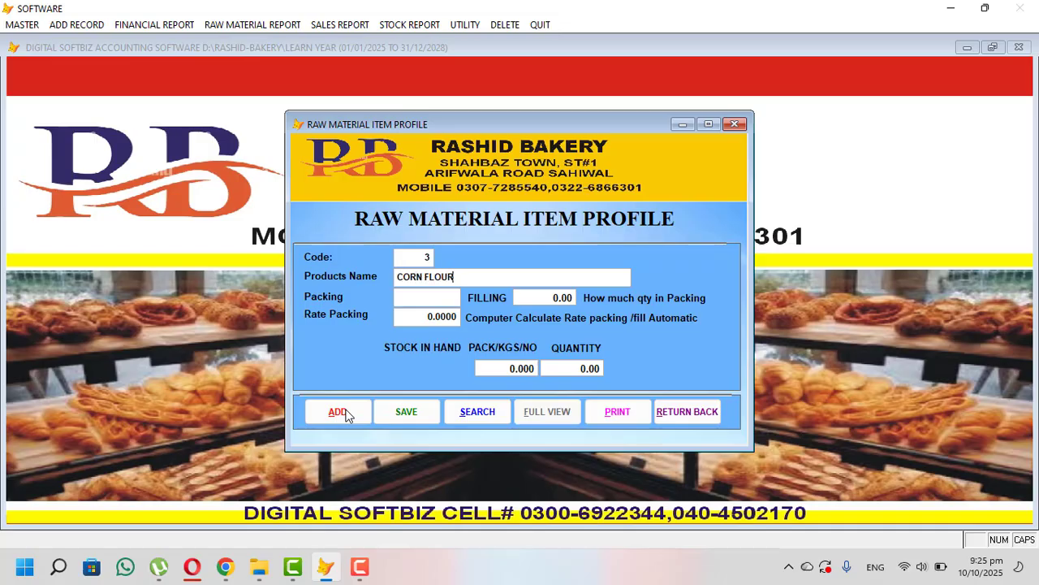
key("Return")
type("KGS")
key("Return")
type("1000")
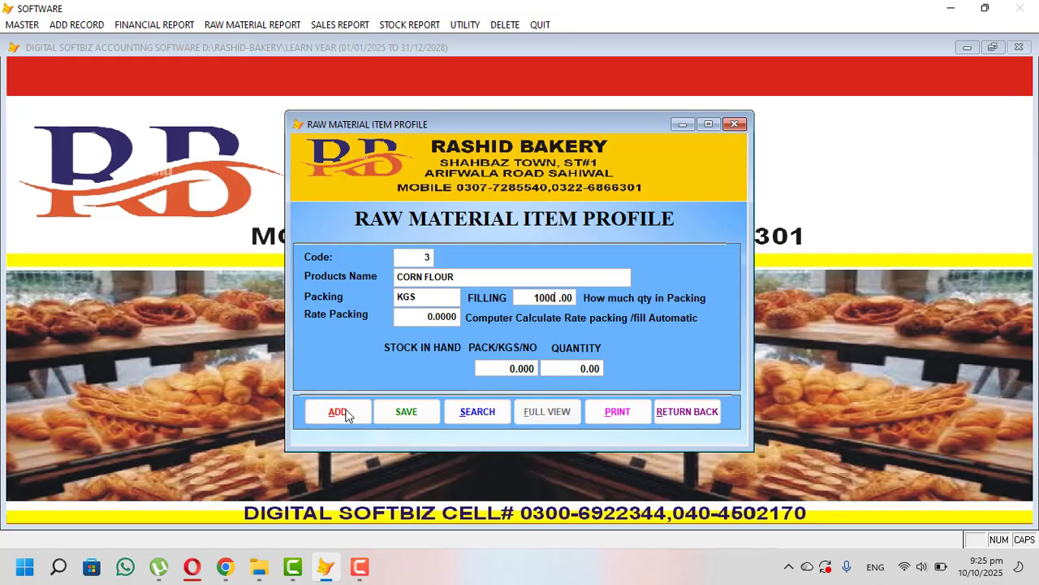
key("Return")
type("15,0")
key("Return")
type("5")
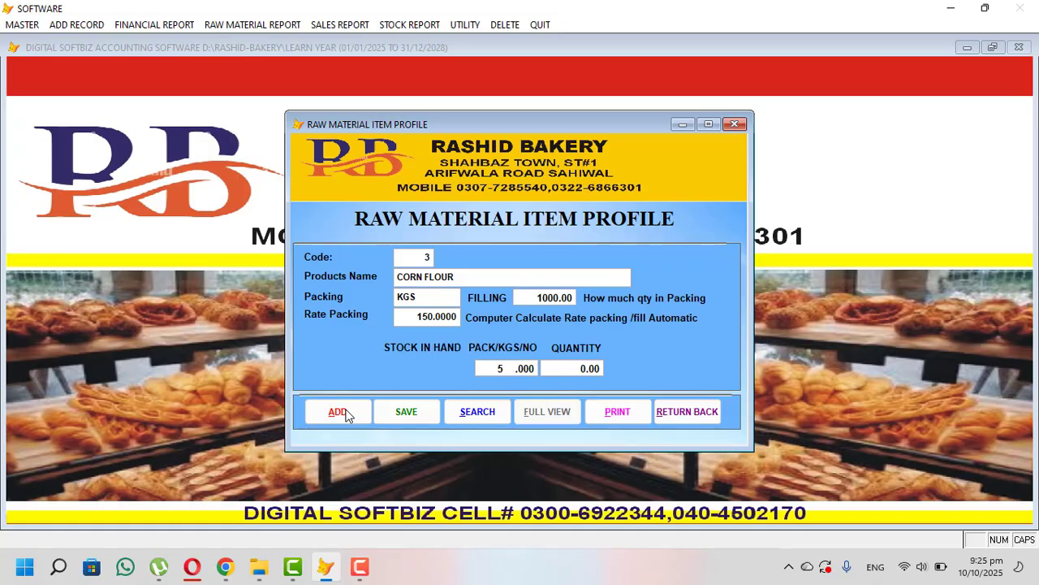
key("BackSpace")
type("10")
key("Return")
key("Return")
- Add EGG with UNIT packing, filling 1, rate 25 and 60 in stock, then close the form
key("Return")
left_click(337, 412)
type("EGG")
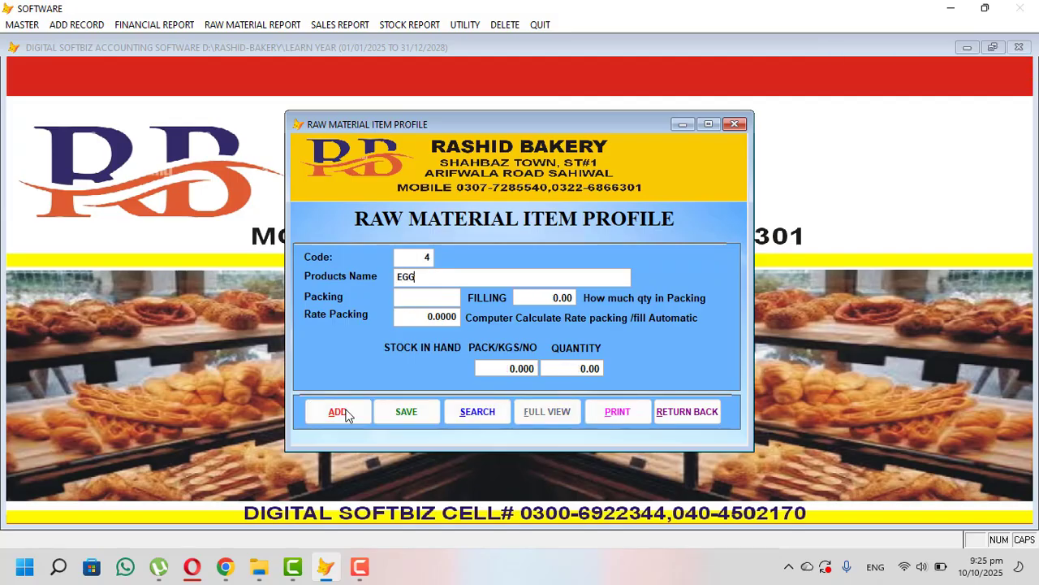
key("Return")
type("UNIT")
key("Return")
type("1")
key("Return")
type("25")
key("Return")
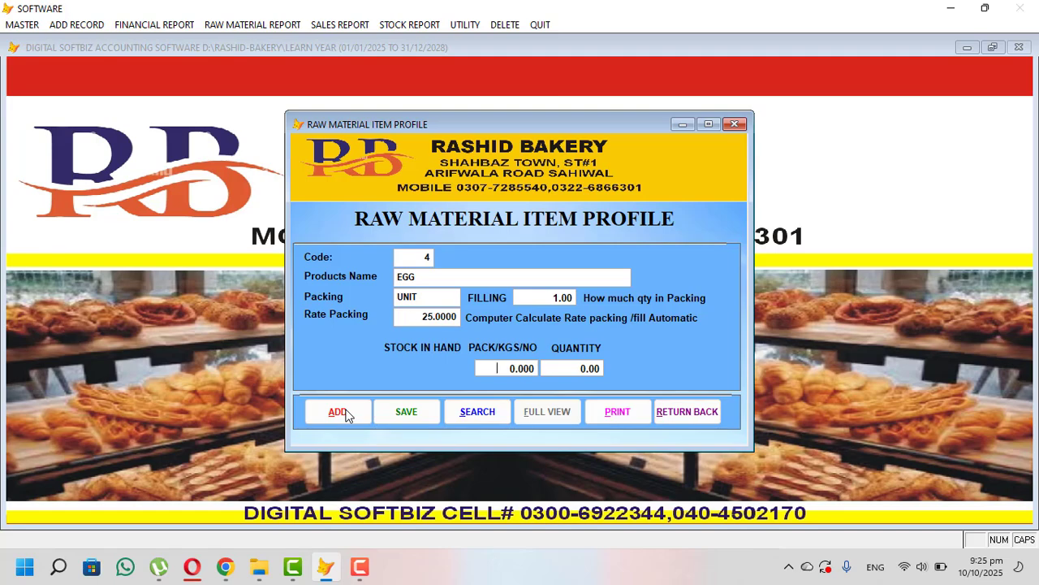
type("60")
key("Return")
key("Return")
key("Return")
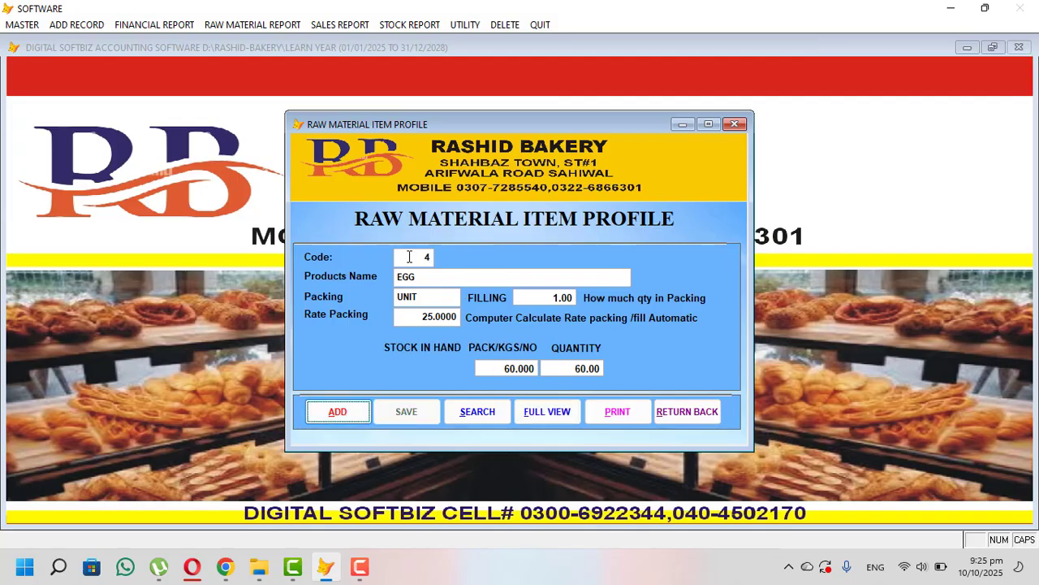
left_click(676, 413)
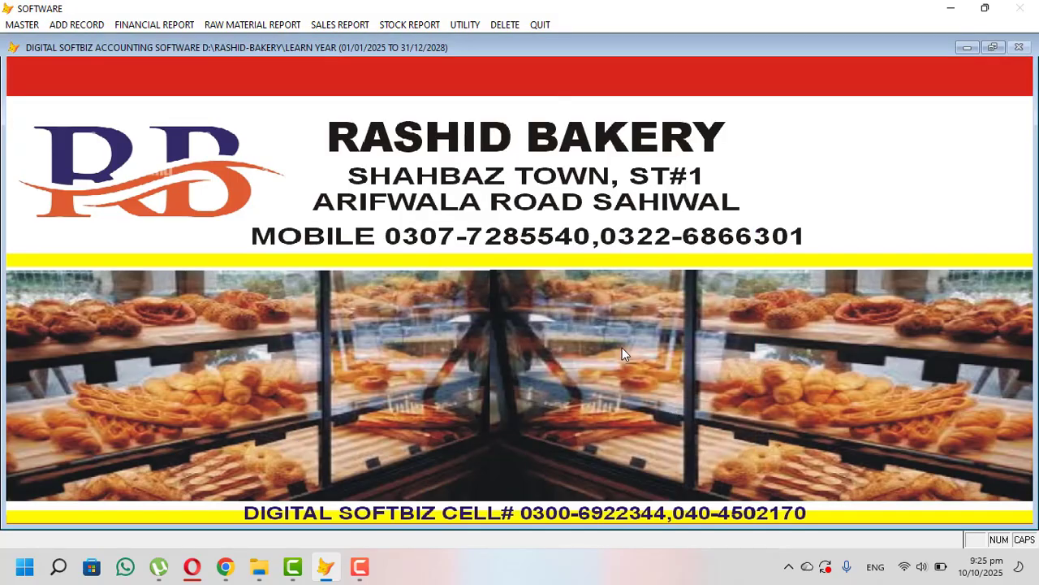
left_click(414, 28)
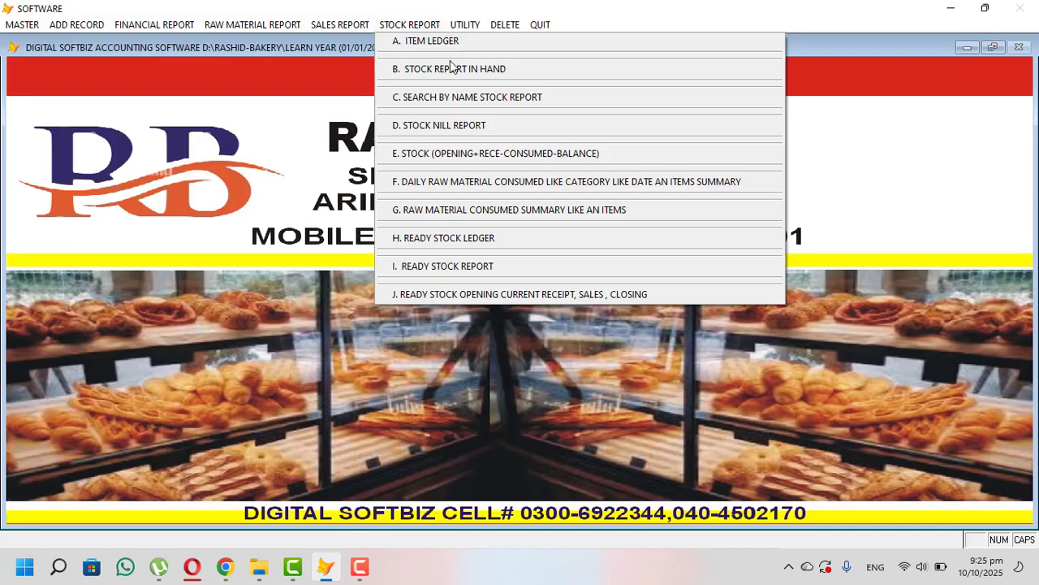
left_click(471, 78)
key("Return")
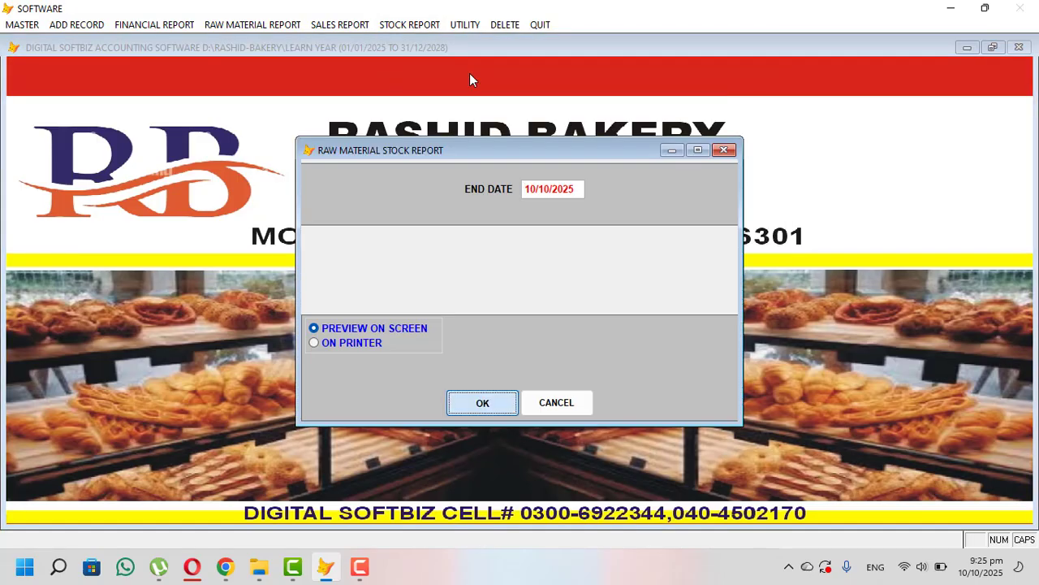
key("Return")
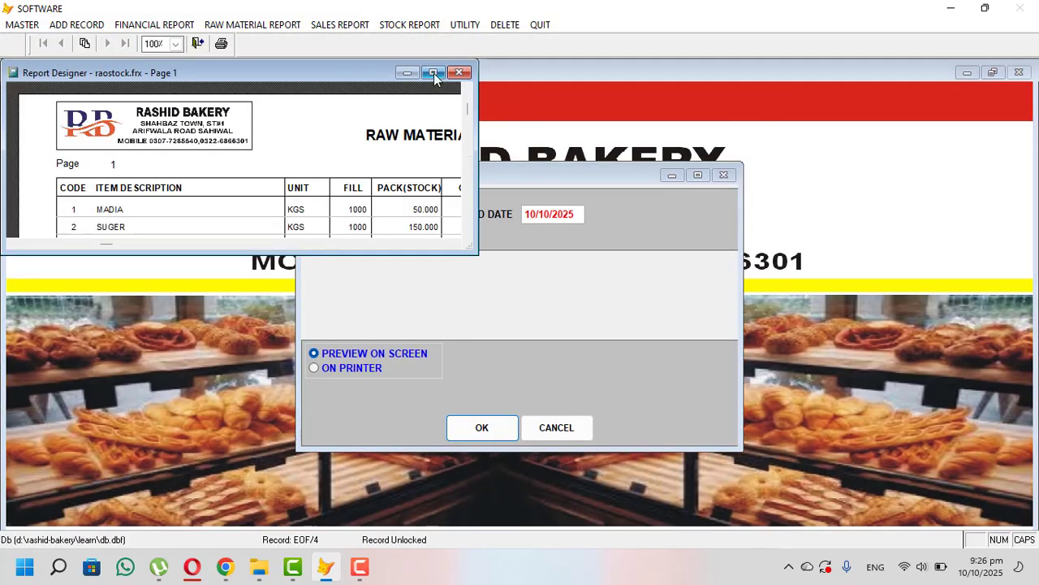
left_click(434, 73)
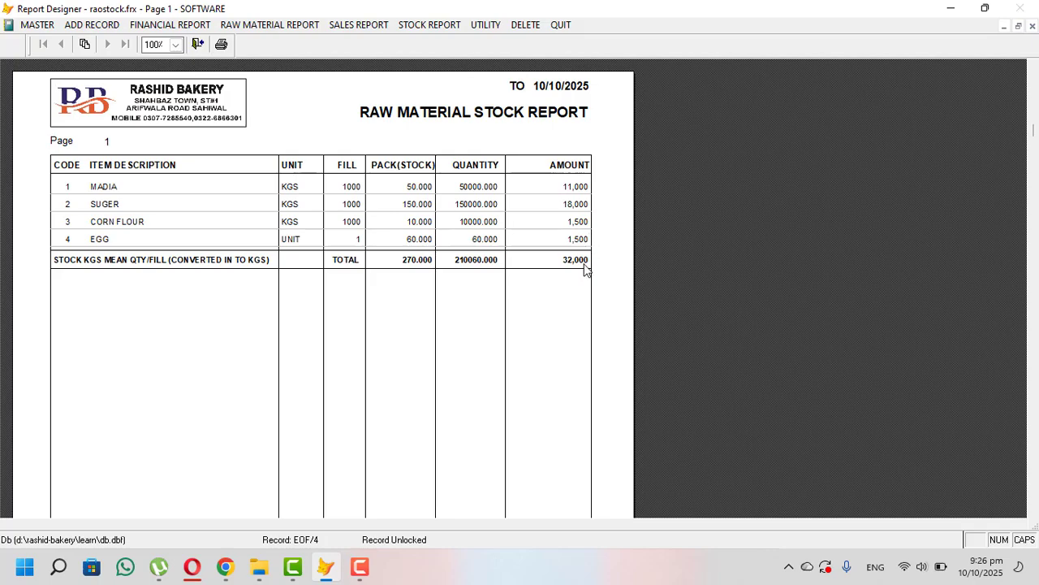
key("Escape")
key("Escape")
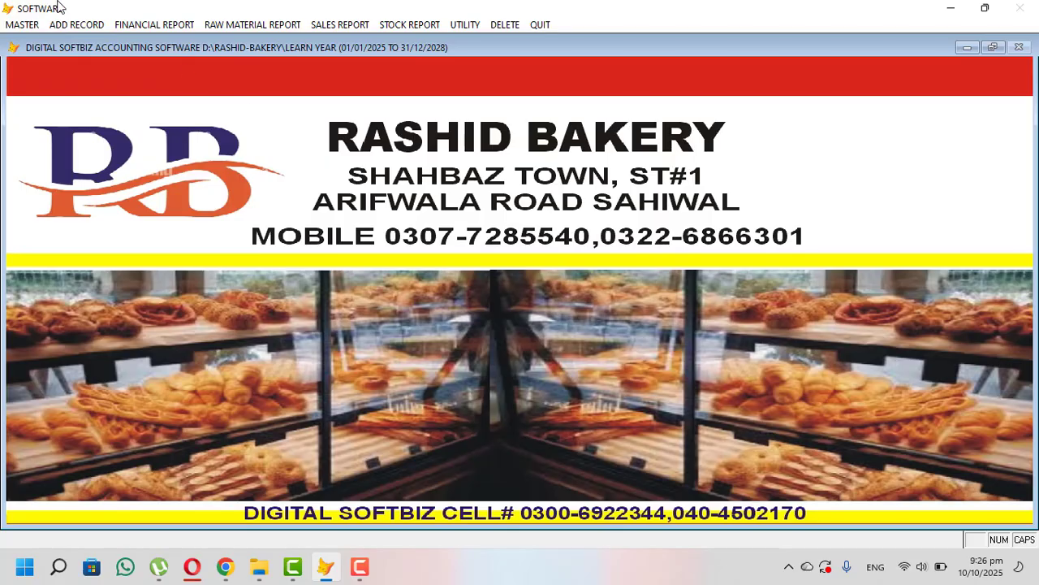
- Start a raw material purchase invoice and choose the supplier account
left_click(59, 26)
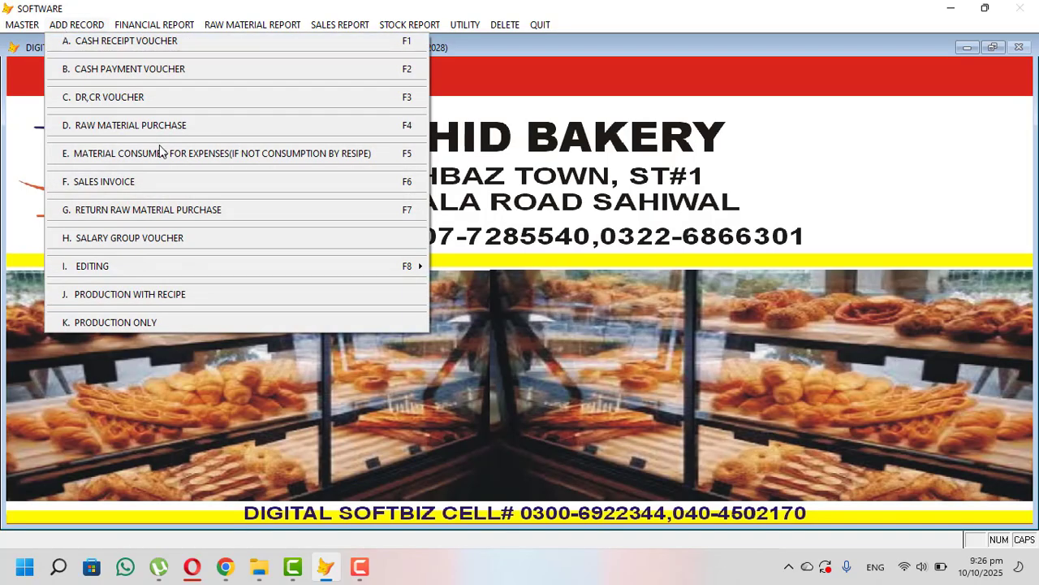
left_click(196, 127)
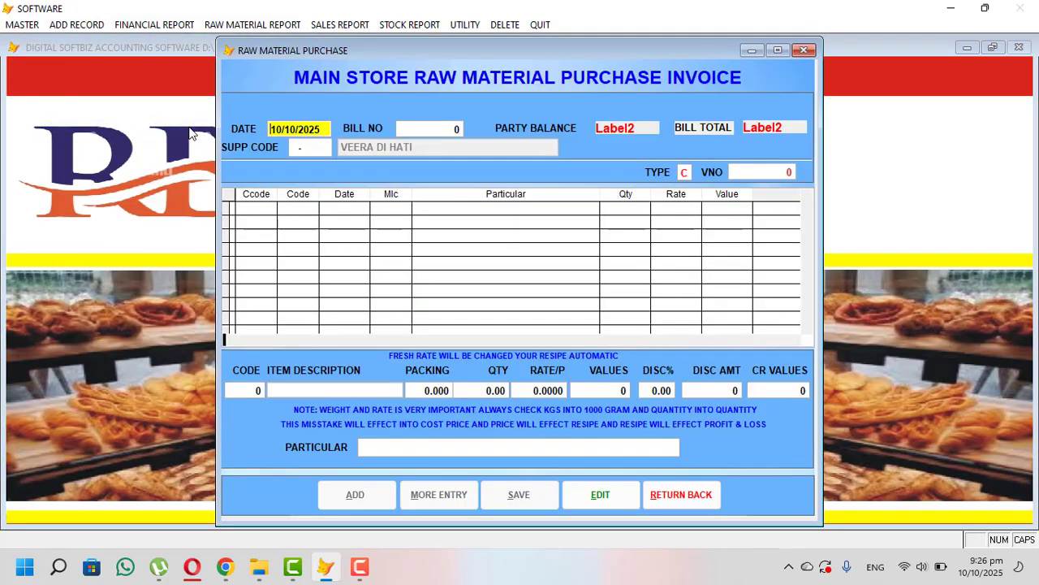
key("Return")
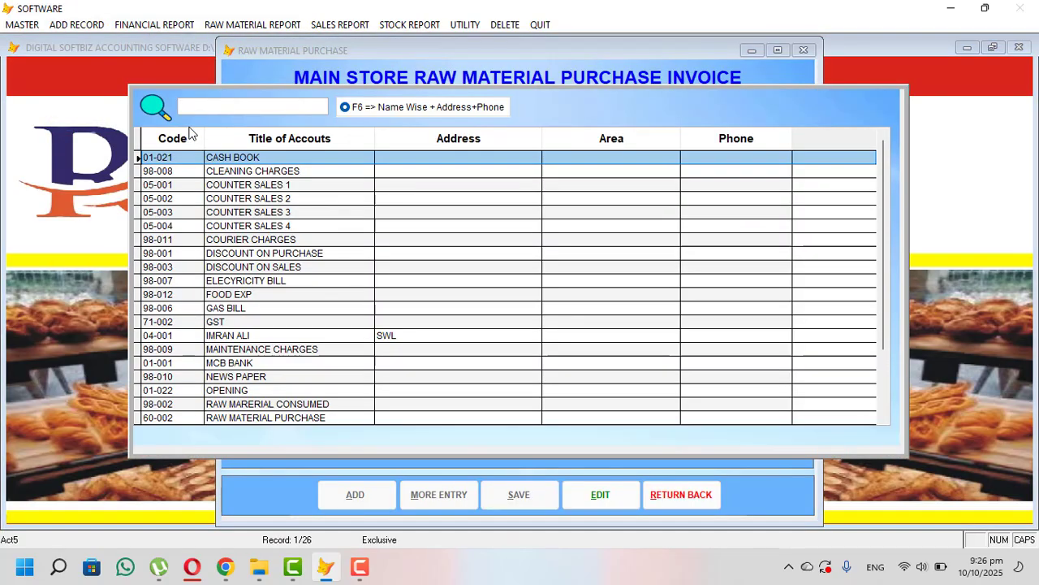
type("i")
key("Return")
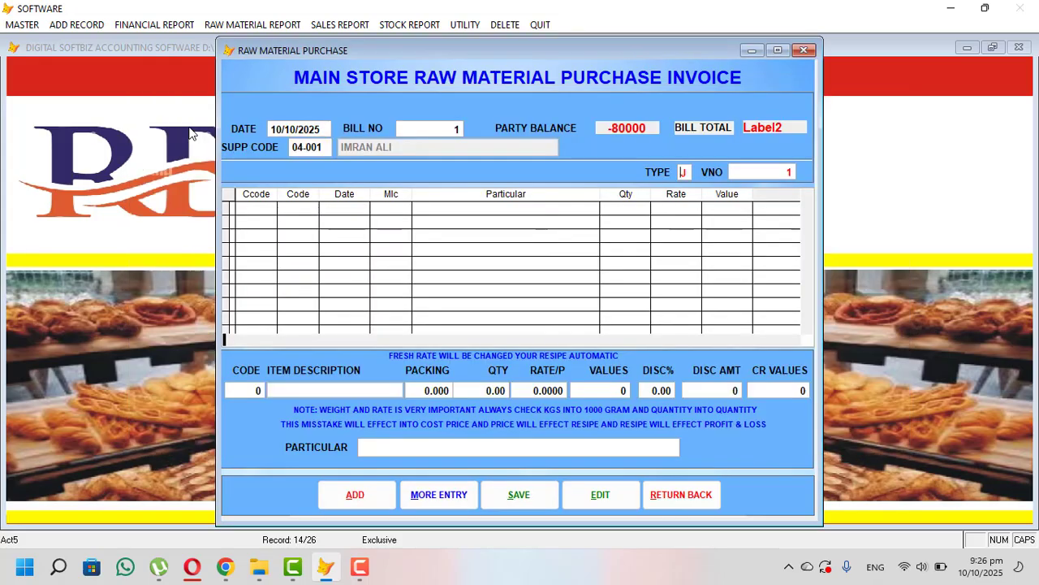
- Add an EGG line with packing 90 at rate 25 to the invoice
key("Return")
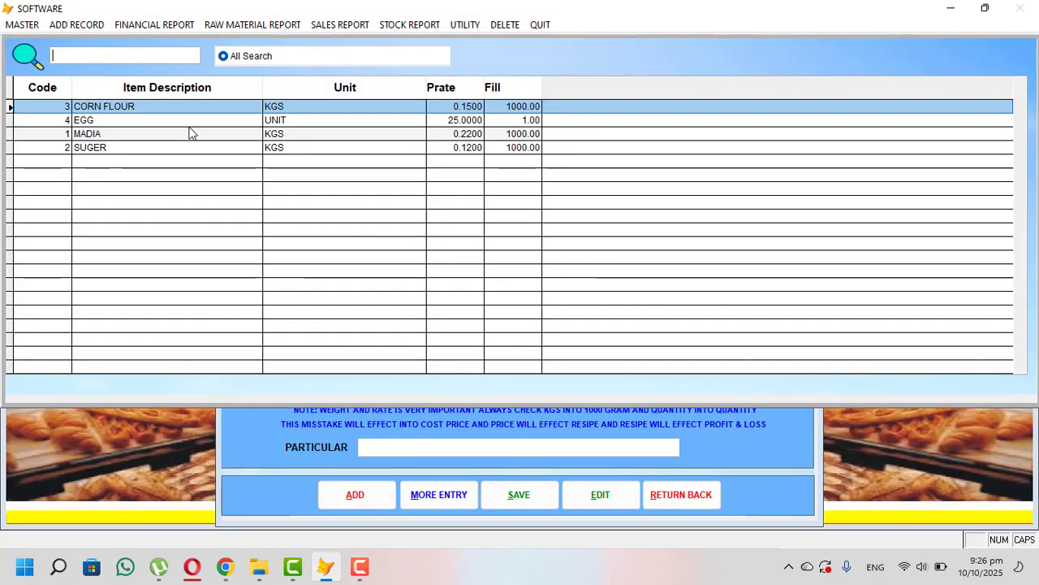
type("EGG")
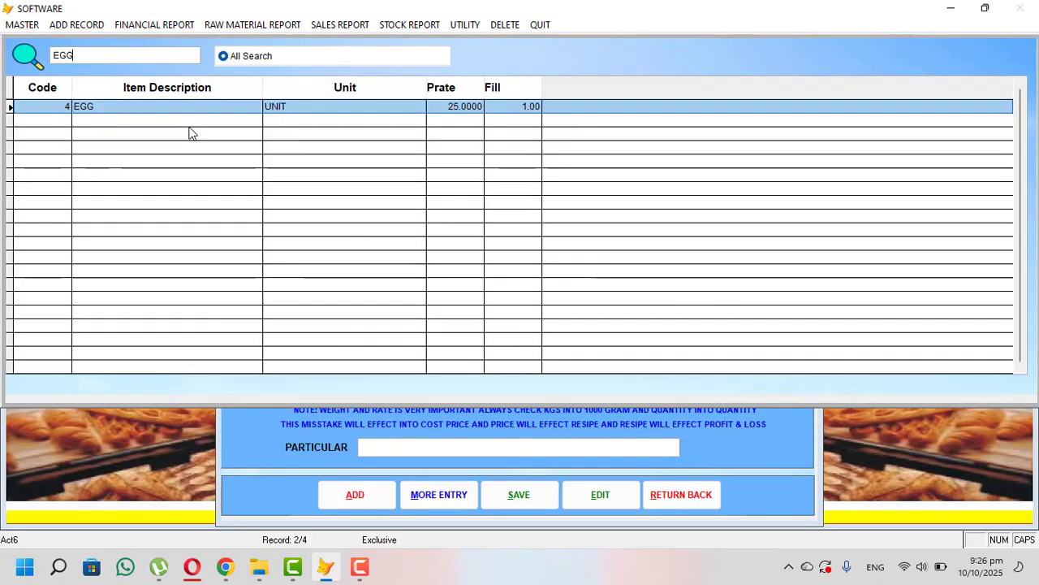
key("Return")
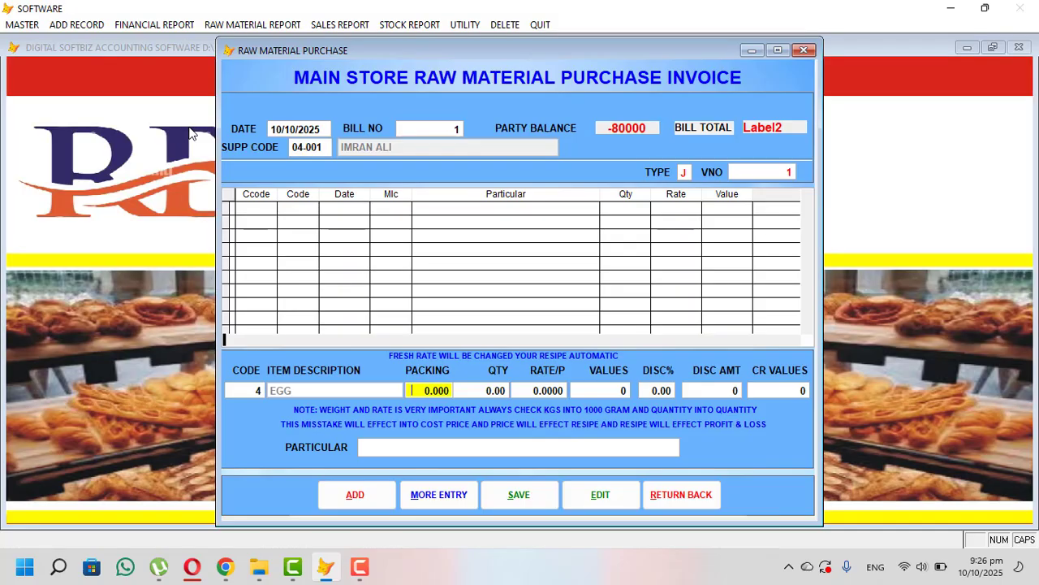
type("90")
key("Return")
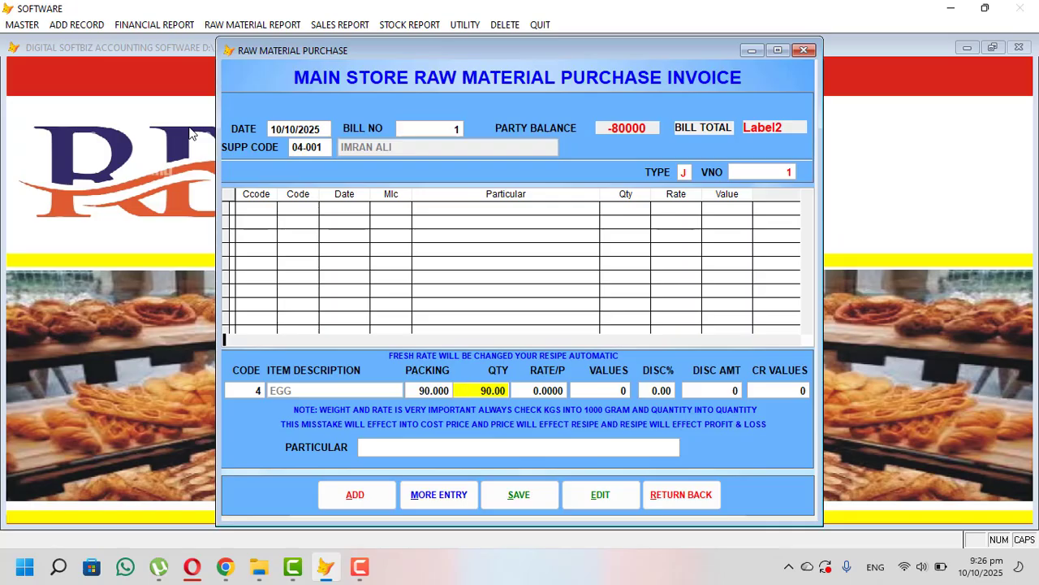
key("Return")
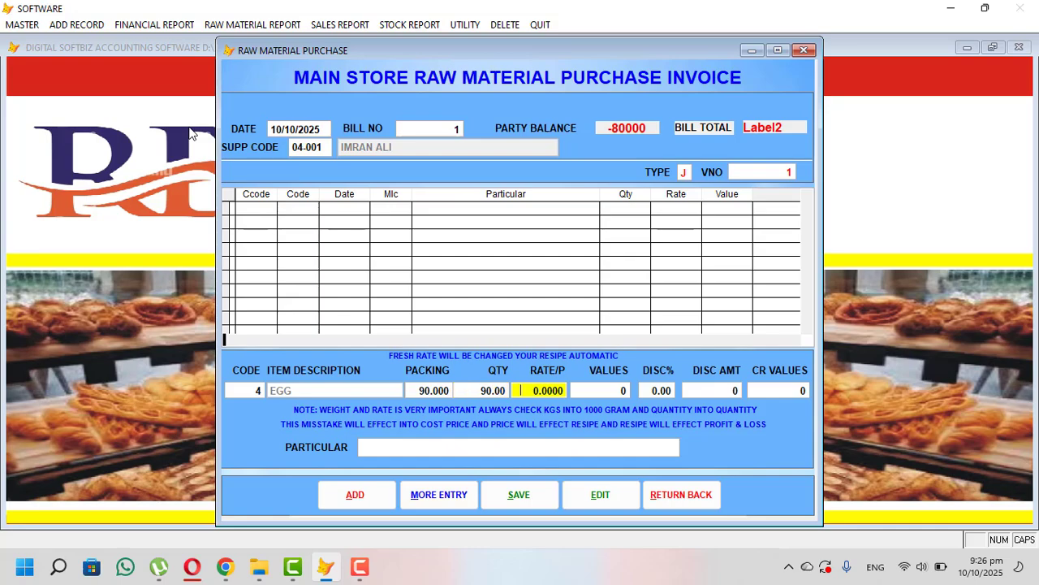
type("25")
key("Return")
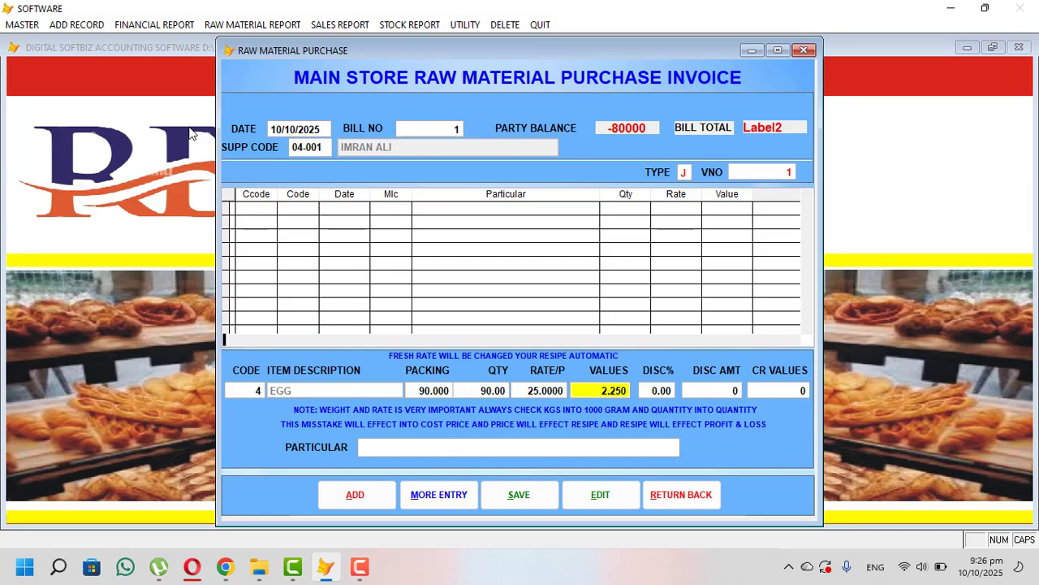
key("Return")
key("Return")
key("Return")
key("Return")
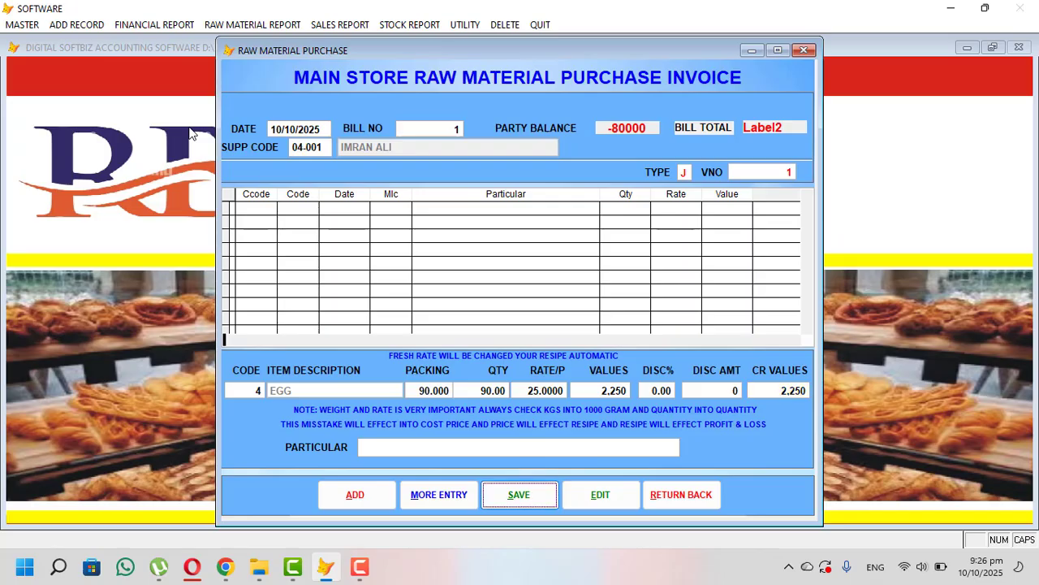
key("Return")
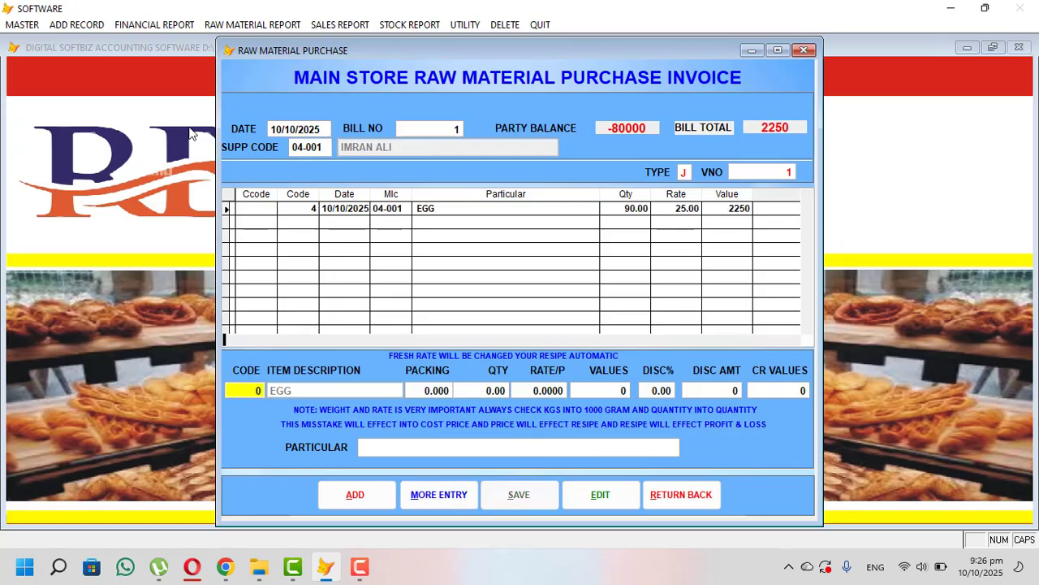
- Add a MADIA line with packing 100 (100000) at rate 220, then close the invoice
key("Return")
type("MA")
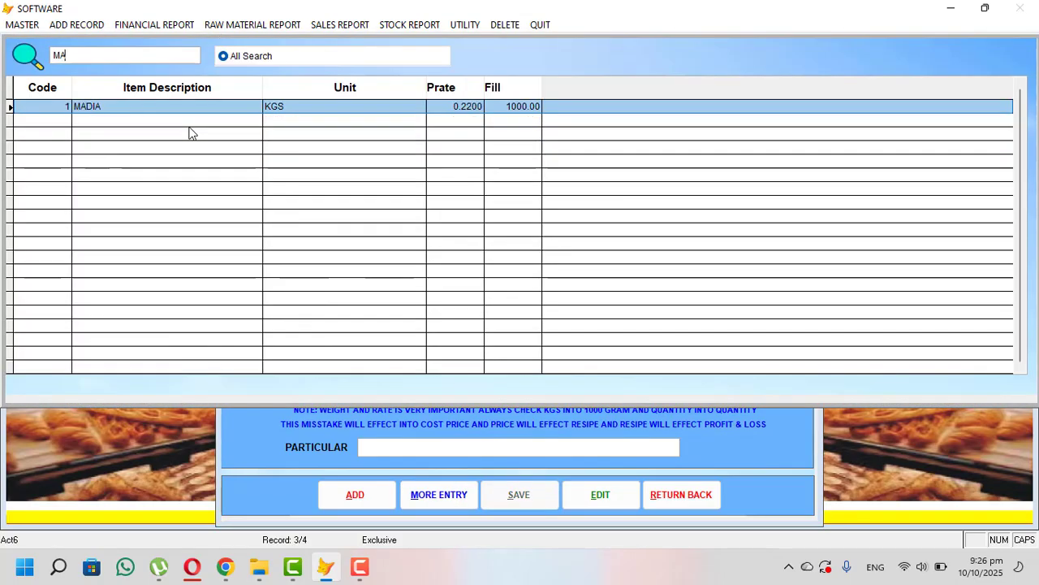
type("DI")
key("BackSpace")
key("Return")
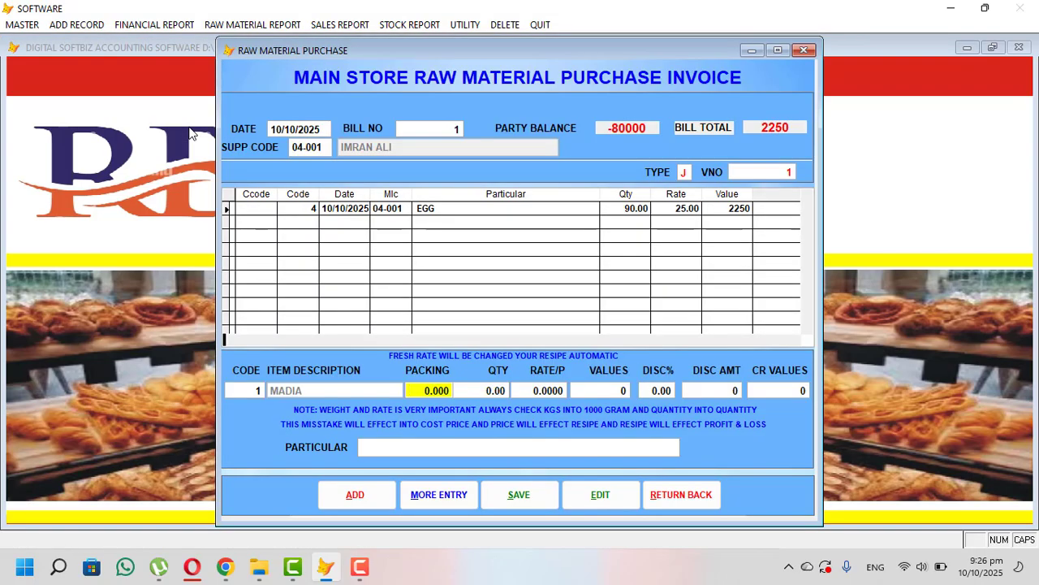
type("100")
key("Return")
key("Return")
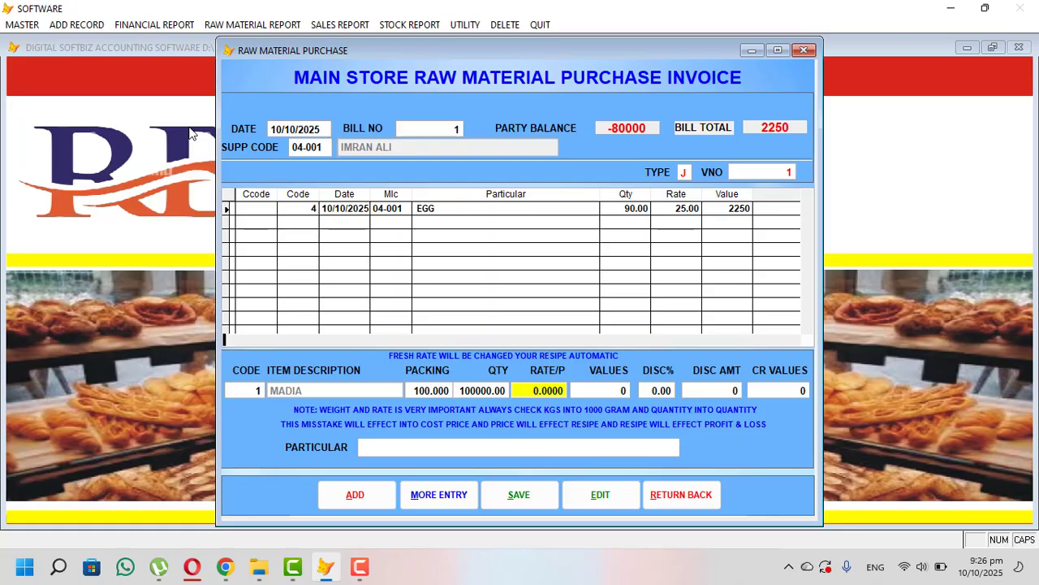
type("220")
key("Return")
key("Return")
key("Return")
key("Return")
key("Return")
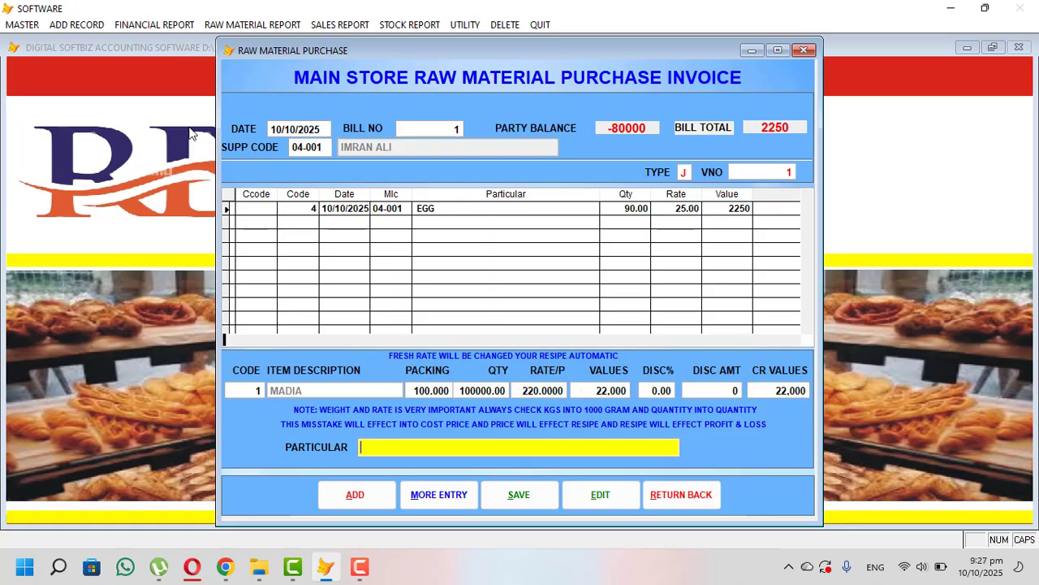
key("Return")
key("Return")
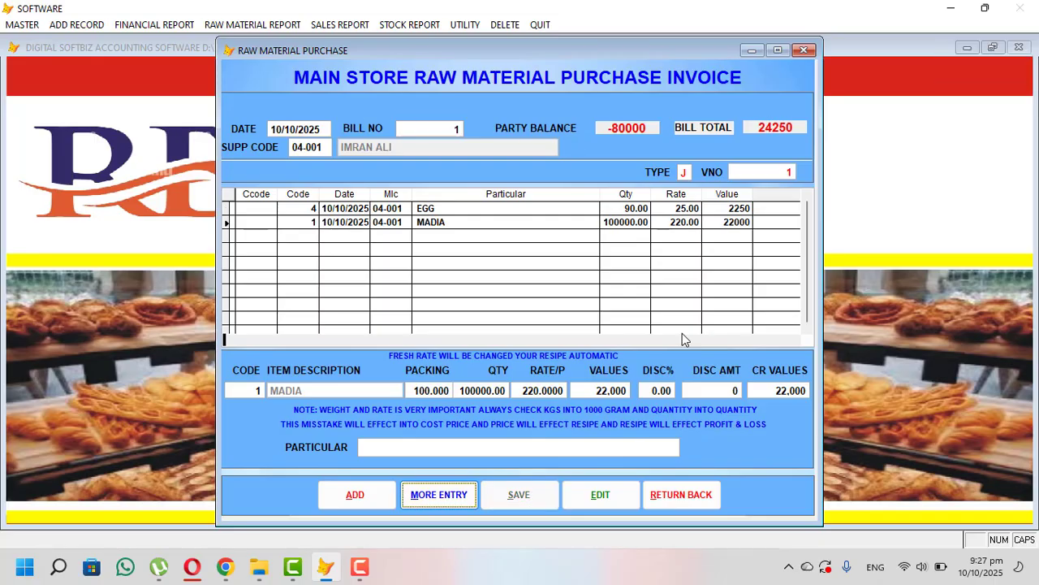
left_click(700, 497)
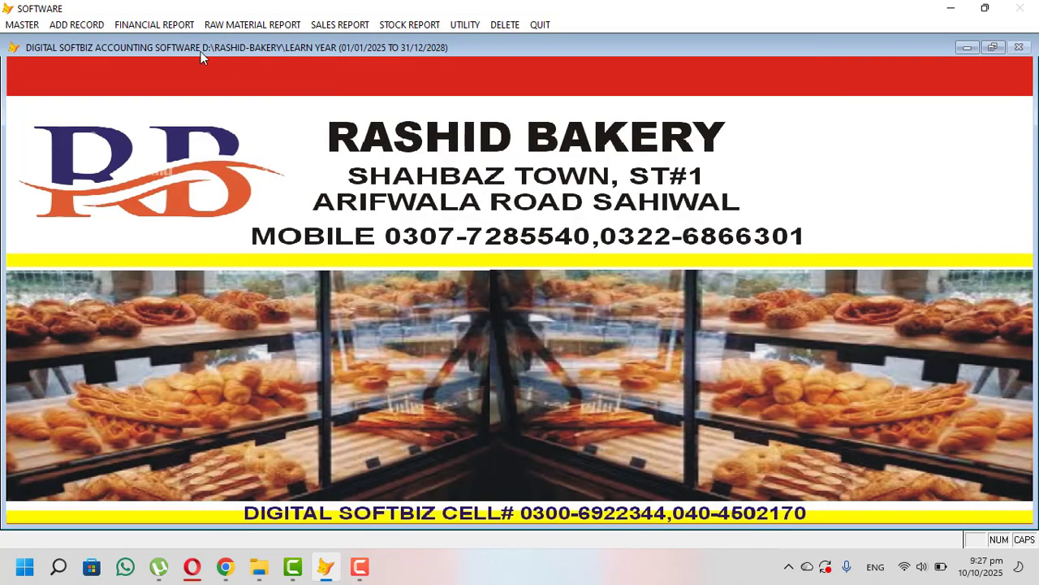
left_click(180, 22)
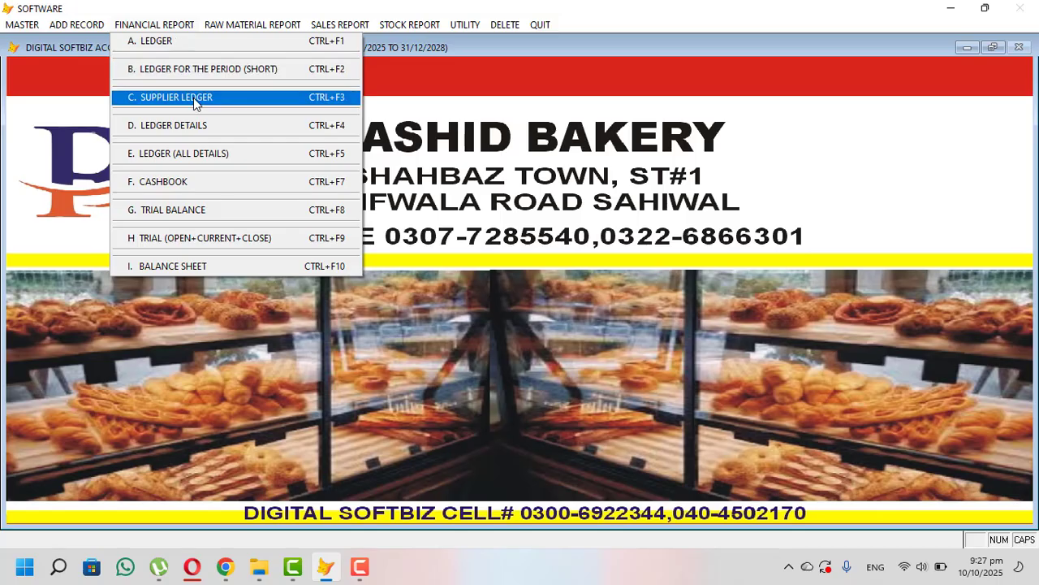
mouse_move(248, 22)
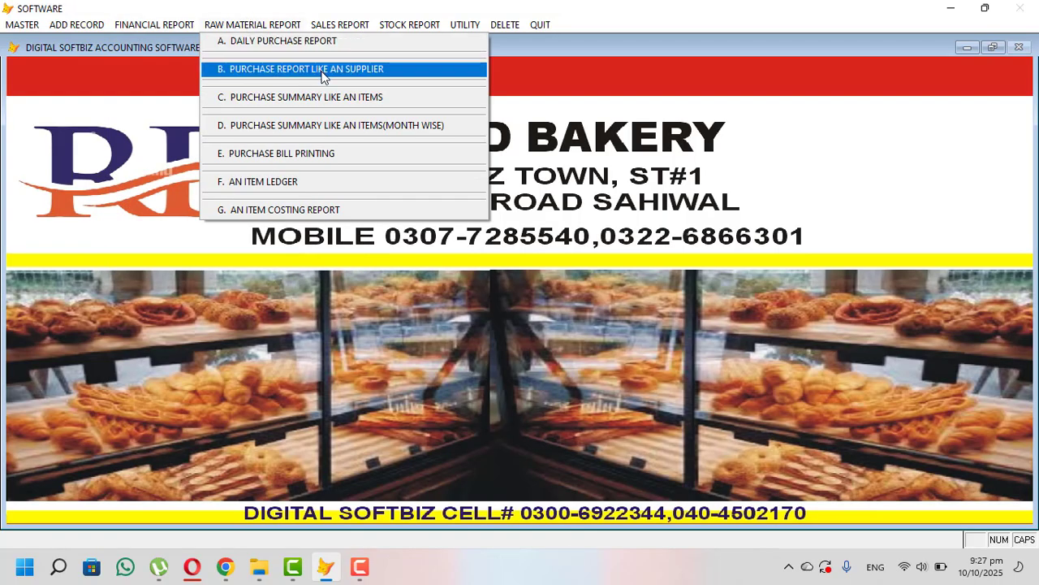
left_click(291, 39)
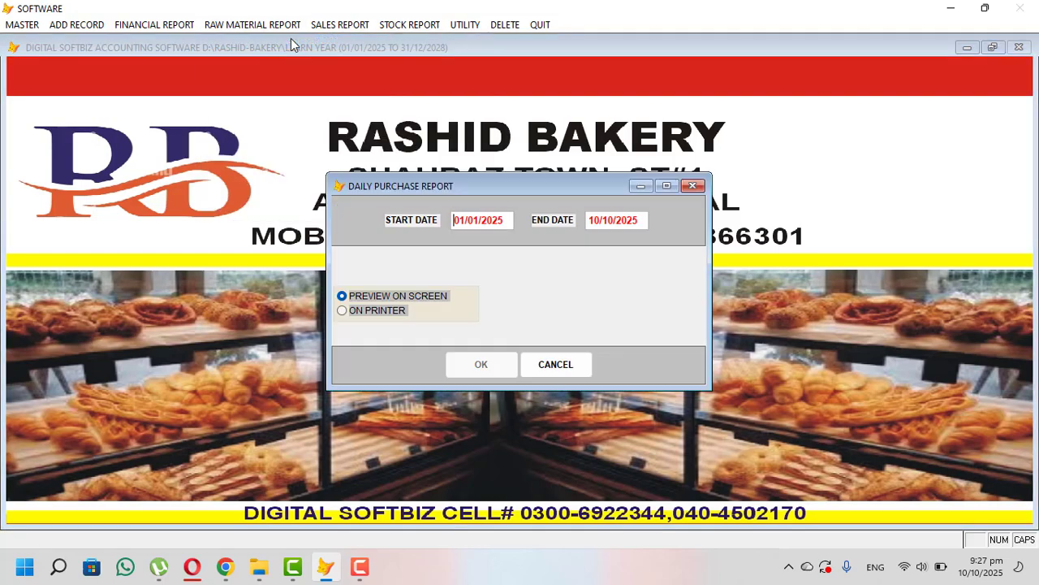
key("Return")
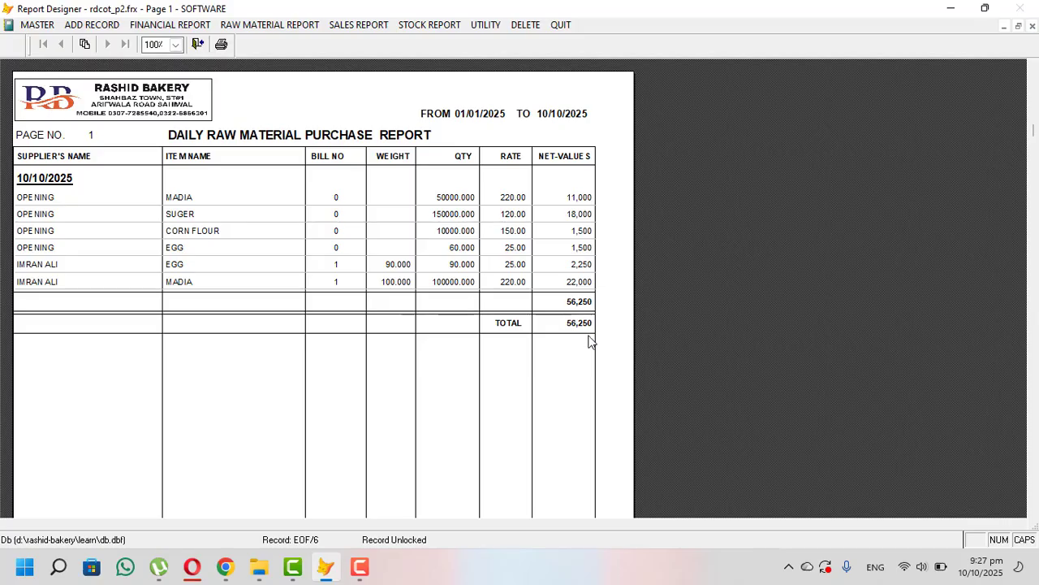
key("Escape")
left_click(424, 24)
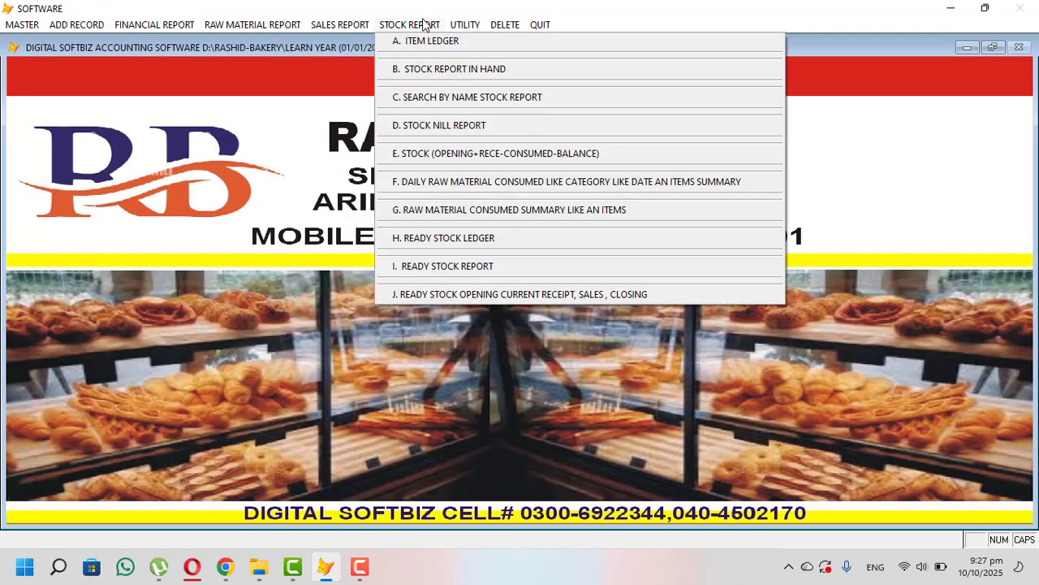
left_click(458, 71)
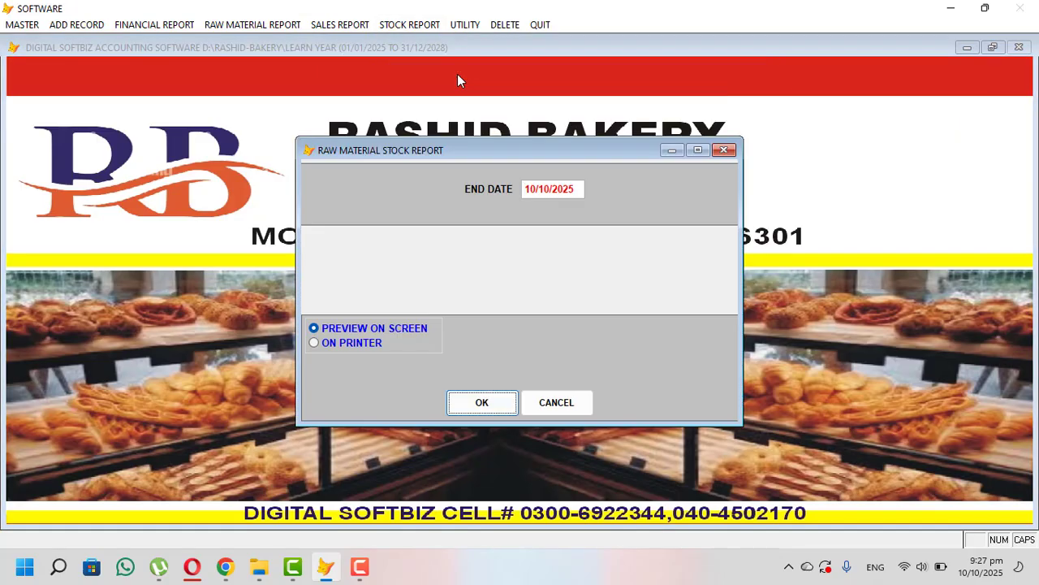
key("Return")
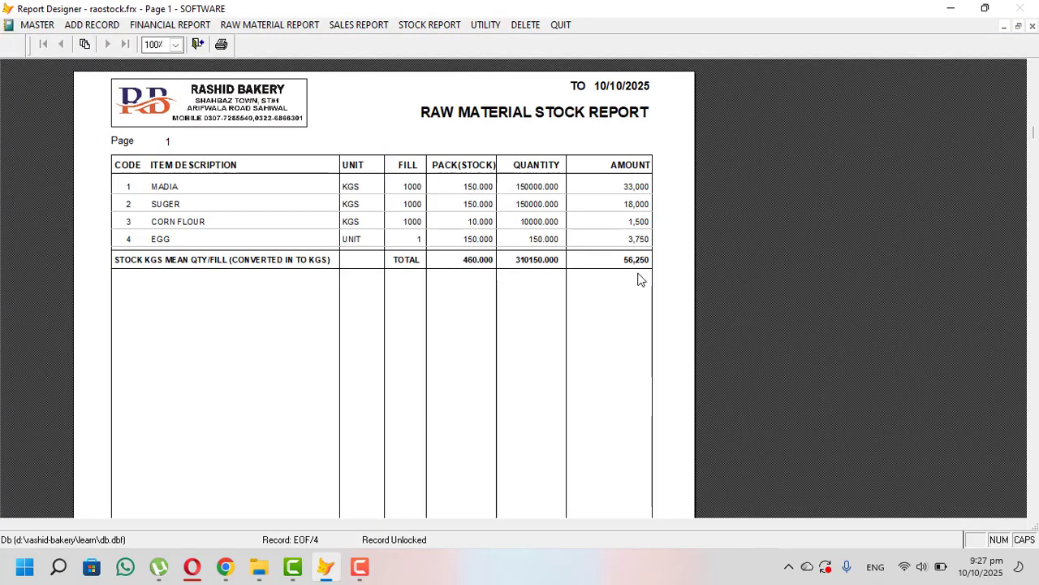
key("Escape")
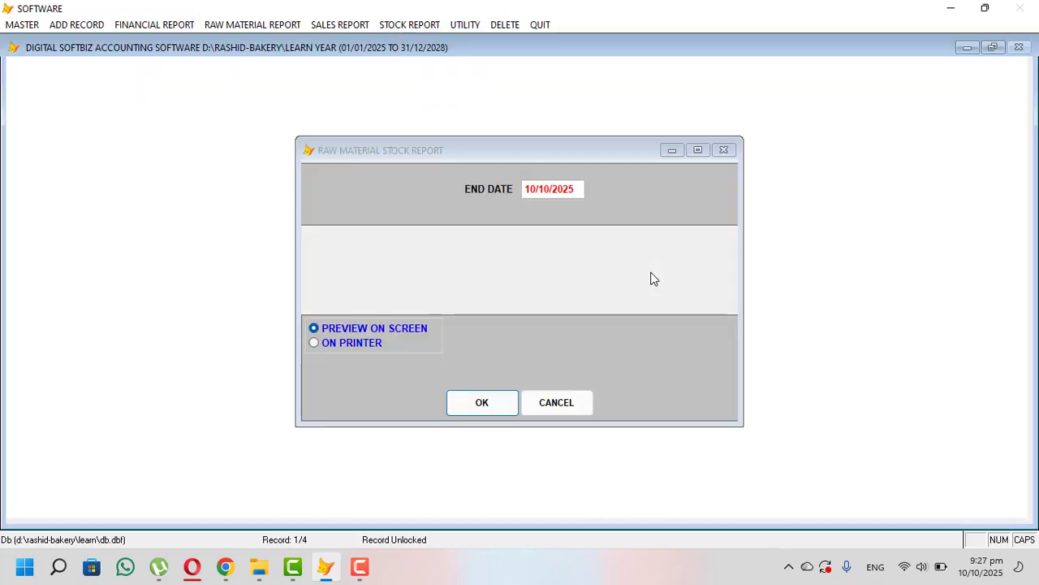
key("Escape")
left_click(16, 25)
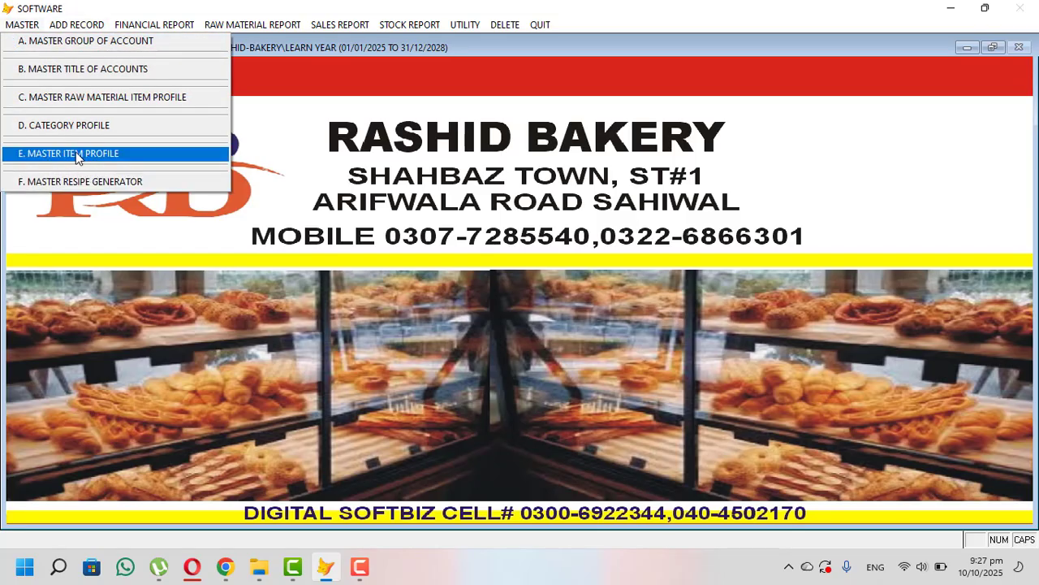
- Start a new recipe for BURGER BUN 12 PC PACK LONG with MADIA as raw material
left_click(133, 181)
left_click(311, 445)
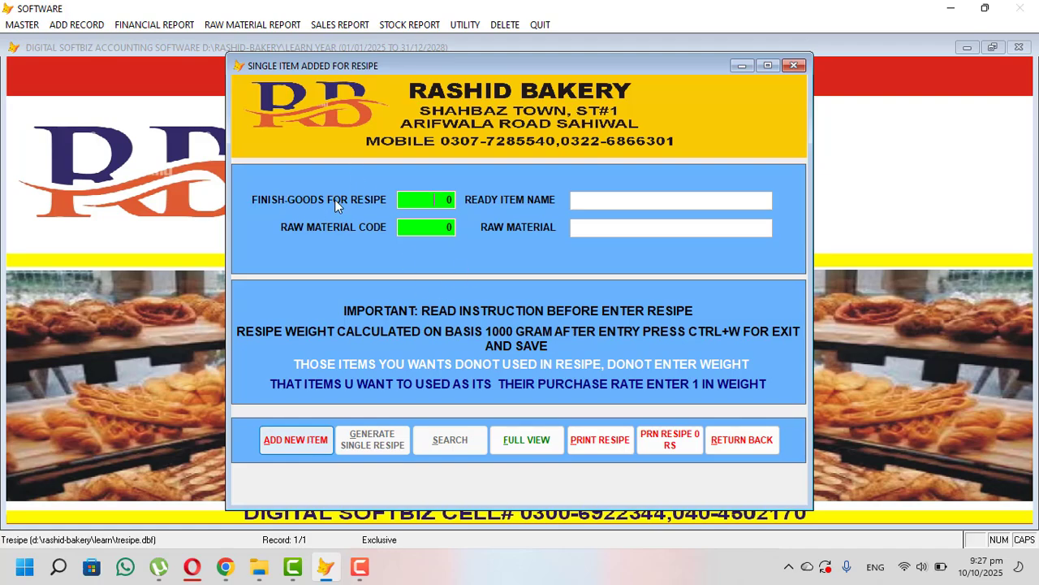
key("Return")
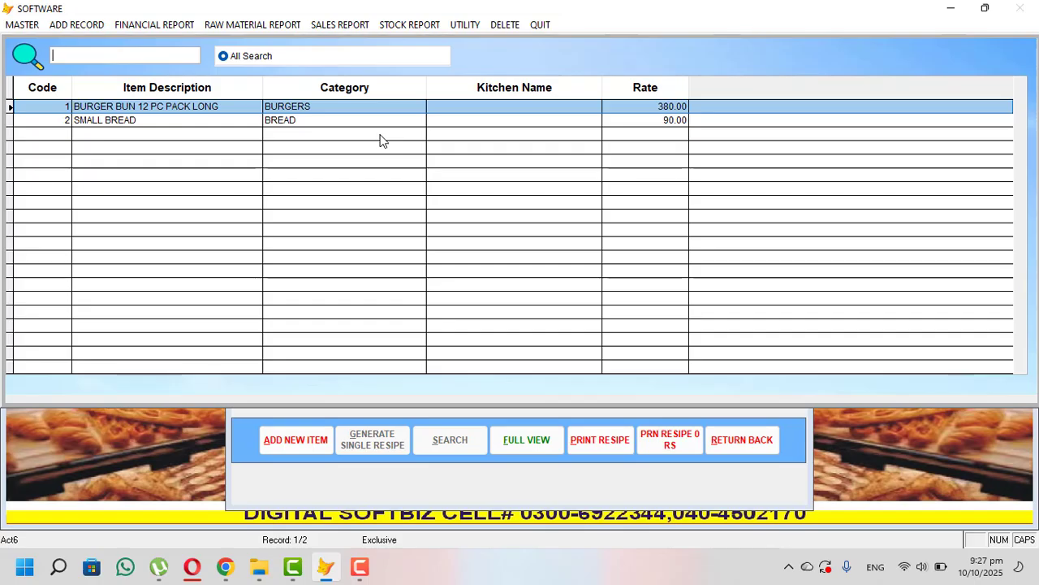
key("Return")
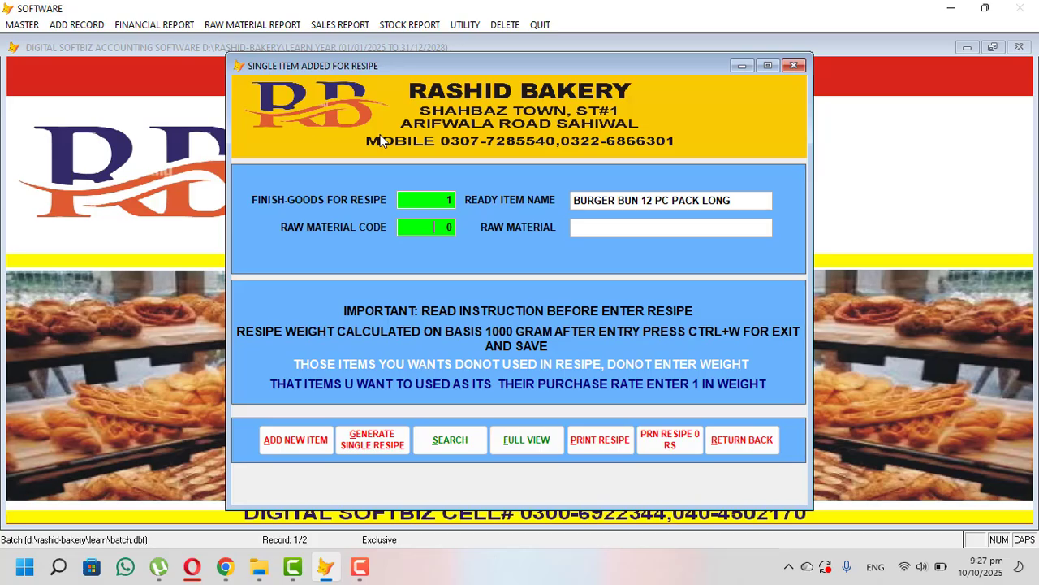
key("Return")
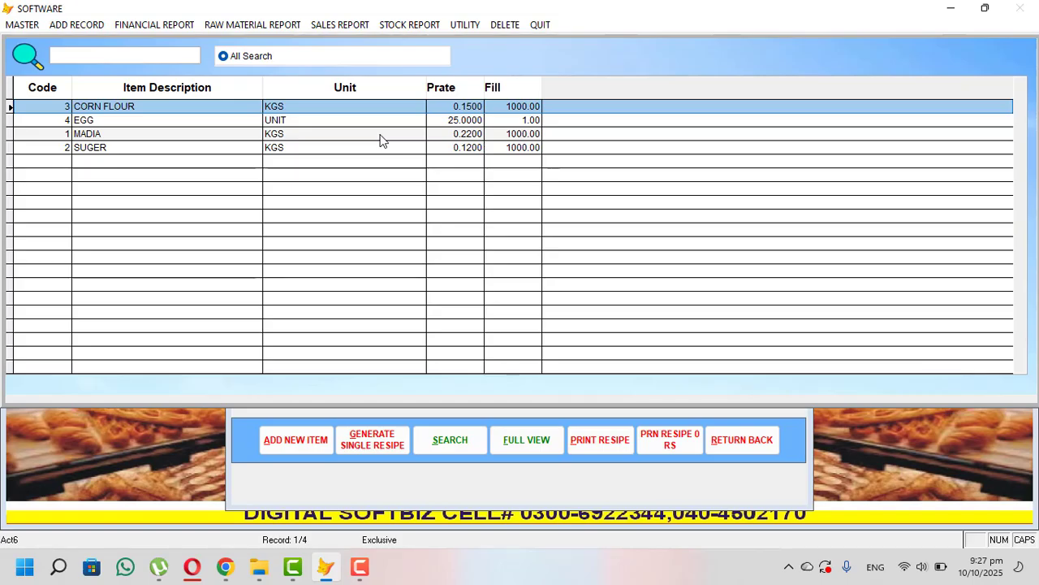
key("Down")
key("Down")
key("Down")
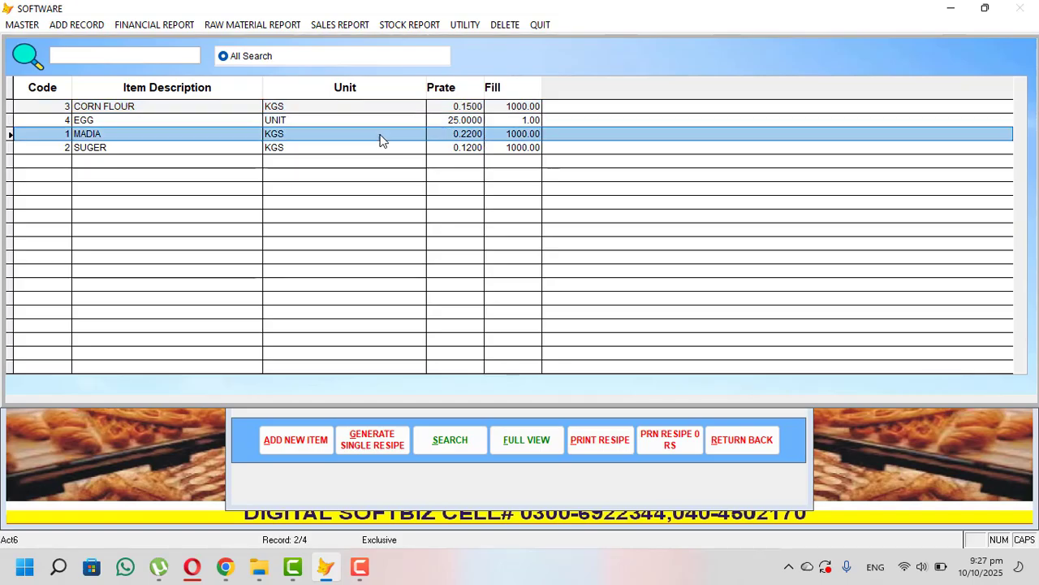
key("Up")
key("Up")
key("Up")
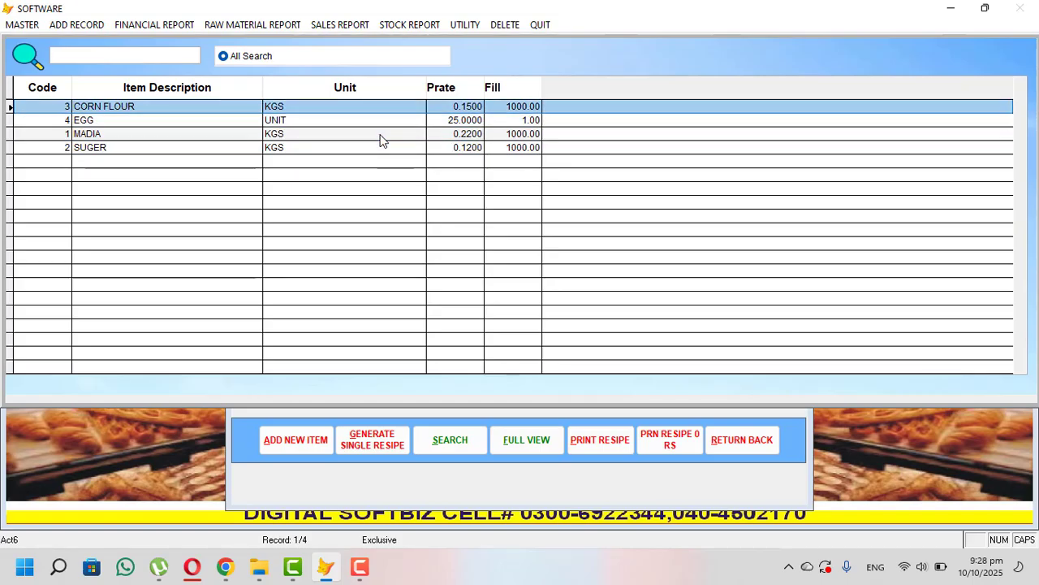
key("Down")
key("Down")
key("Return")
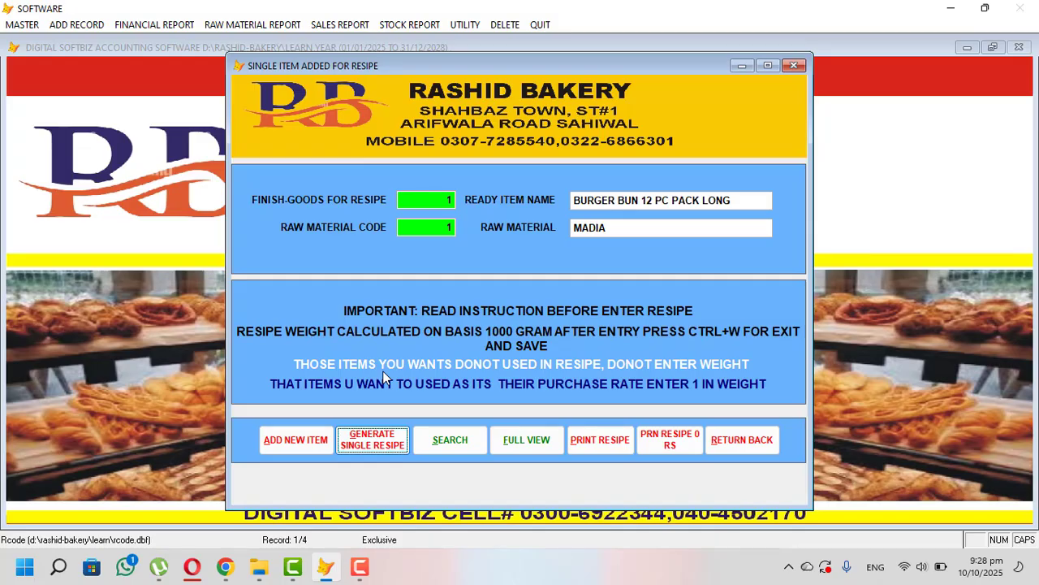
- Commit the MADIA line at value 0, check the full recipe grid, and close the form
type("0")
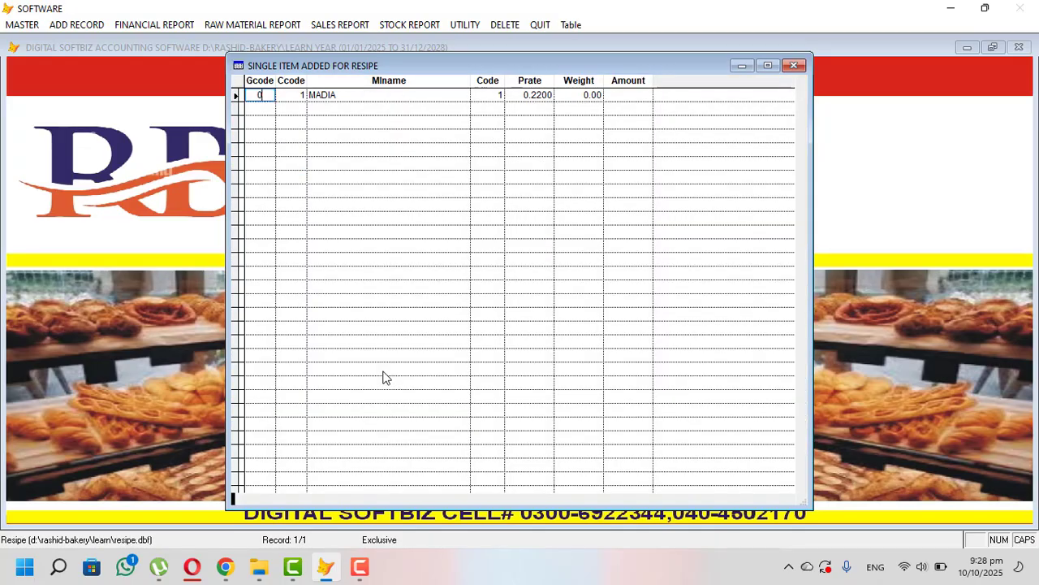
key("Return")
key("ctrl+w")
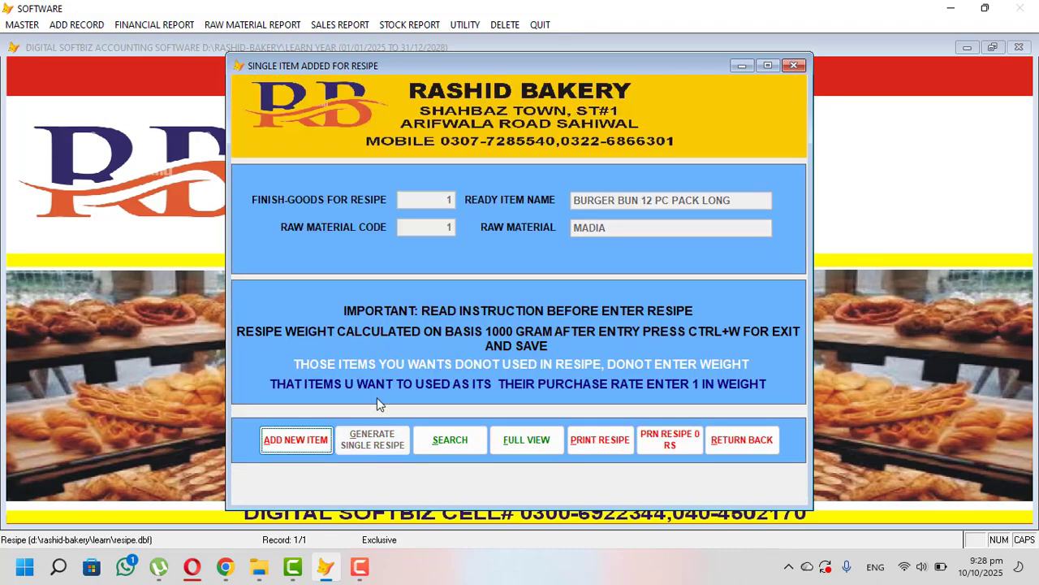
left_click(515, 445)
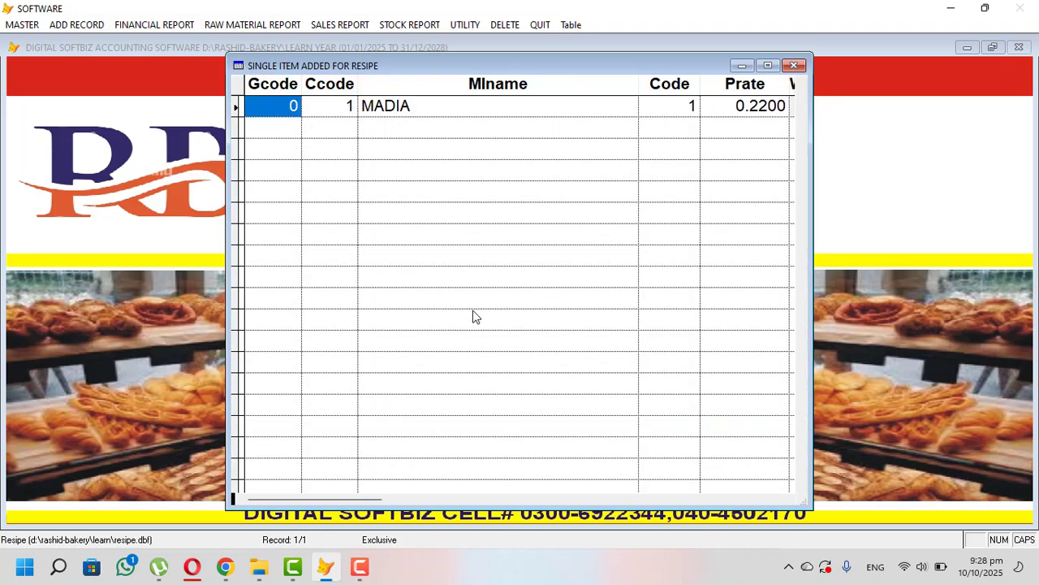
key("ctrl+w")
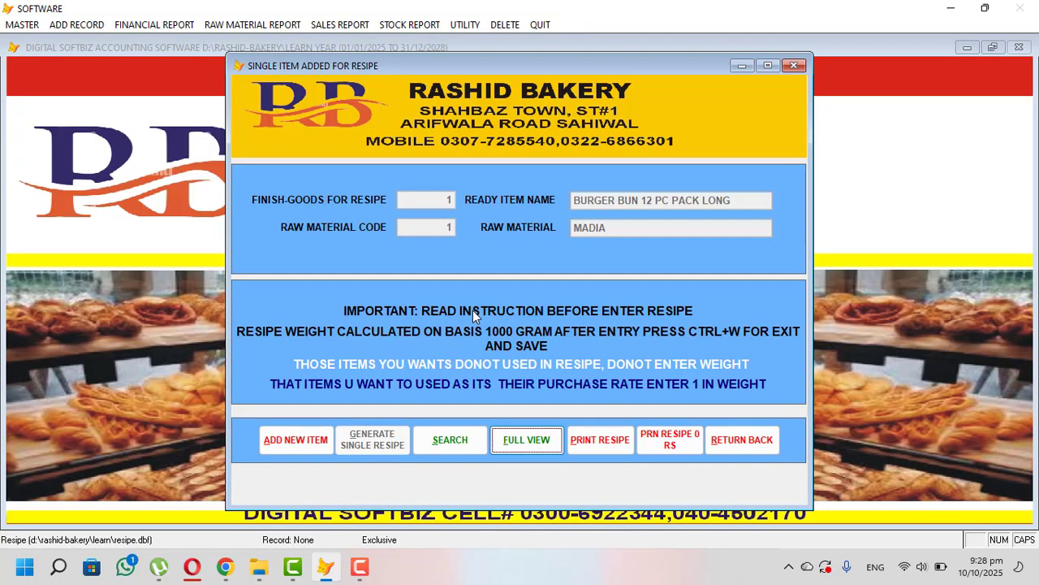
left_click(747, 439)
- Reindex the data files from the Utility menu
left_click(466, 25)
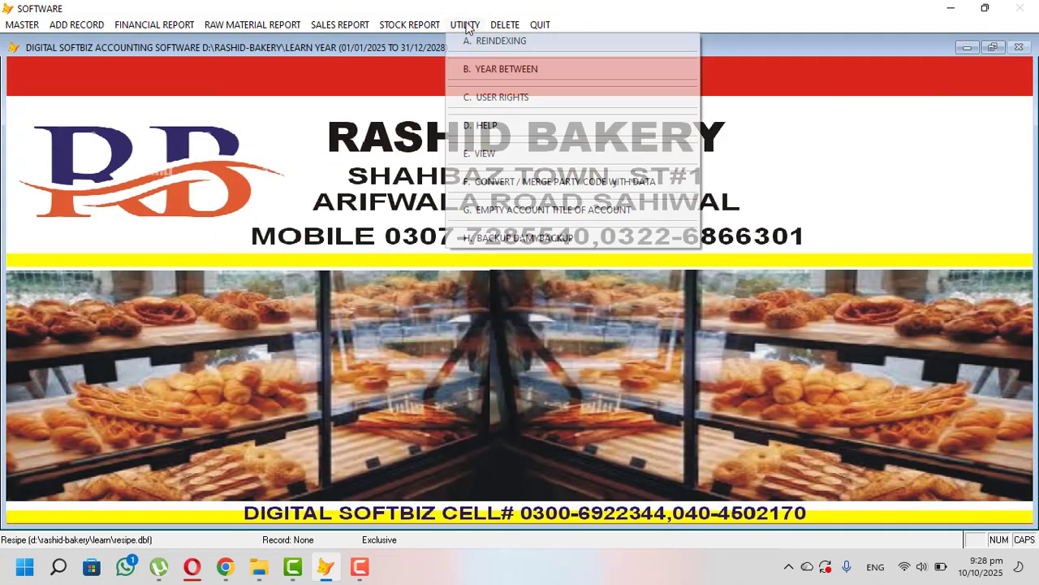
left_click(488, 40)
left_click(561, 325)
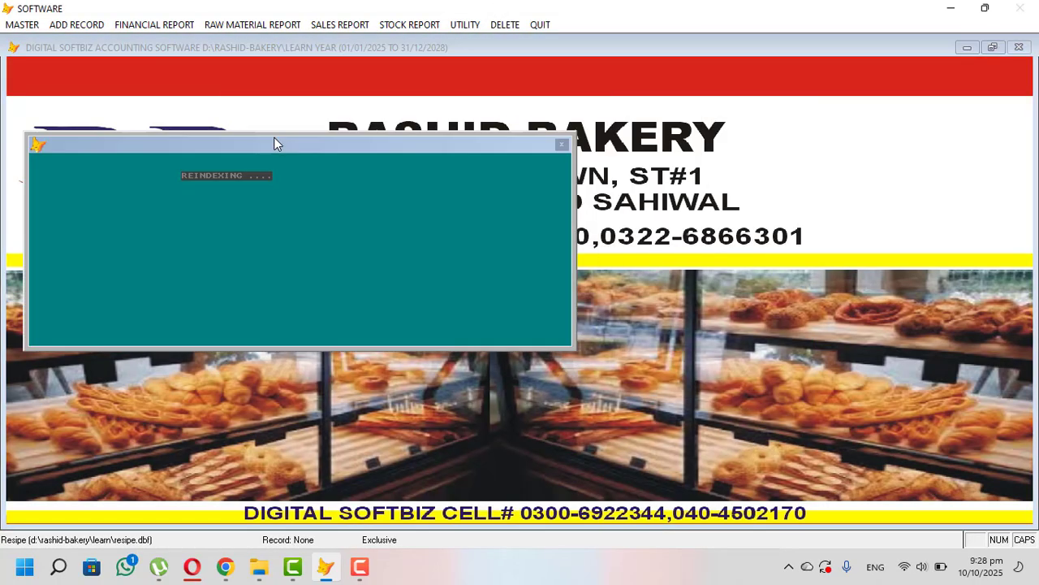
- Start a new recipe for BURGER BUN 12 PC PACK LONG with MADIA as ingredient
left_click(34, 26)
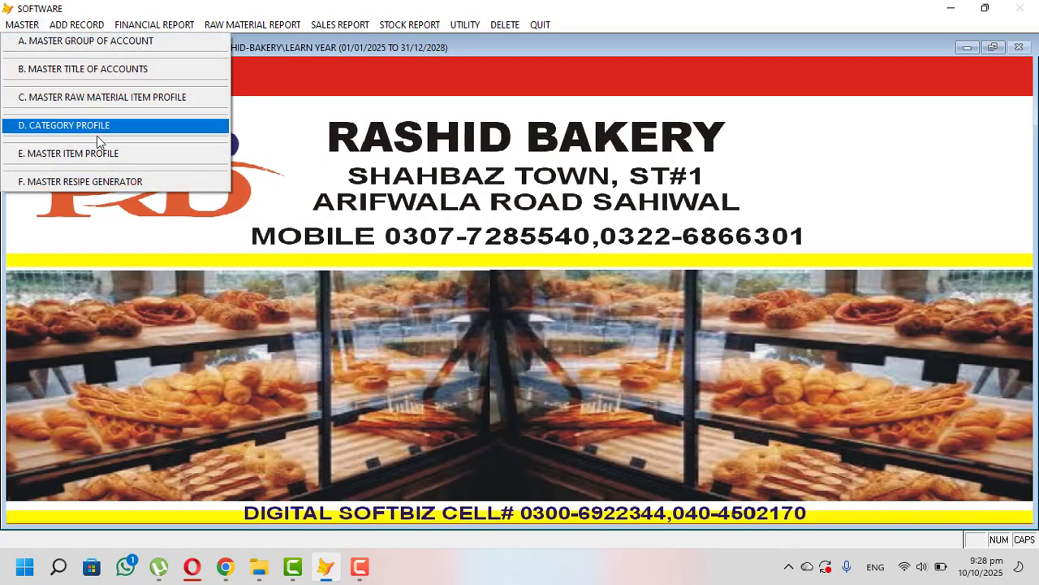
left_click(123, 182)
left_click(276, 444)
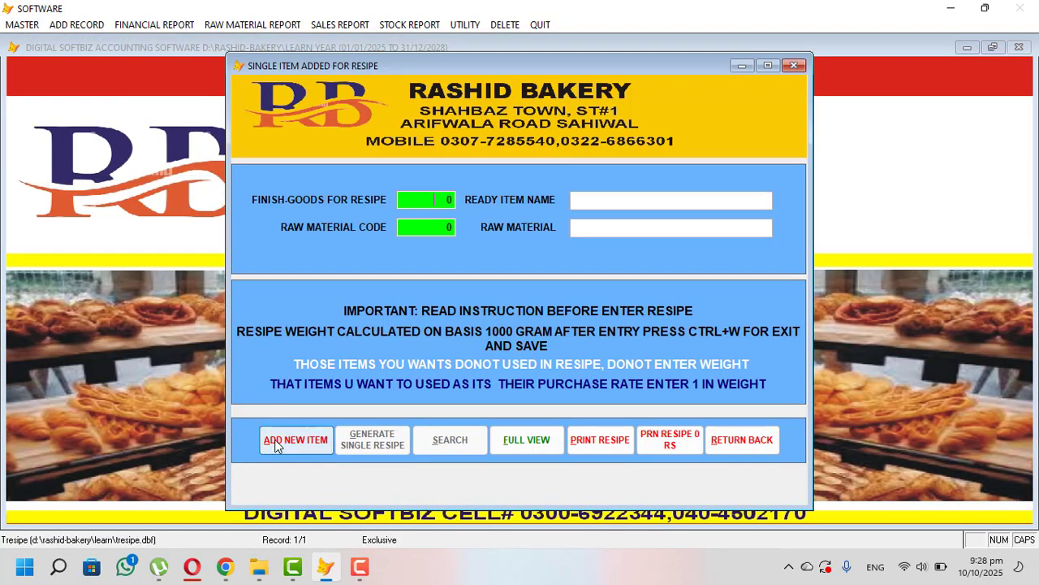
key("Return")
key("Return")
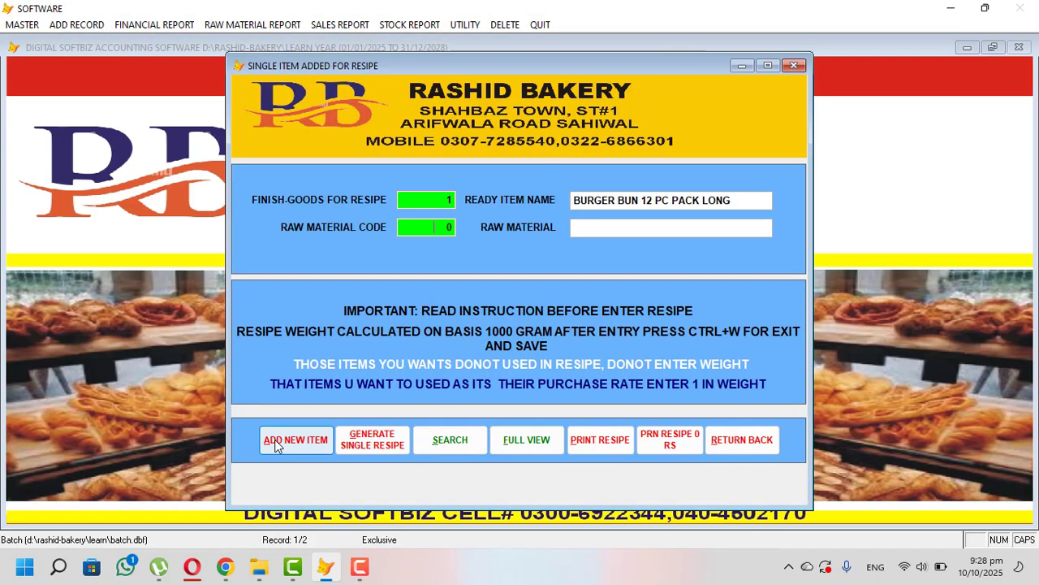
key("Return")
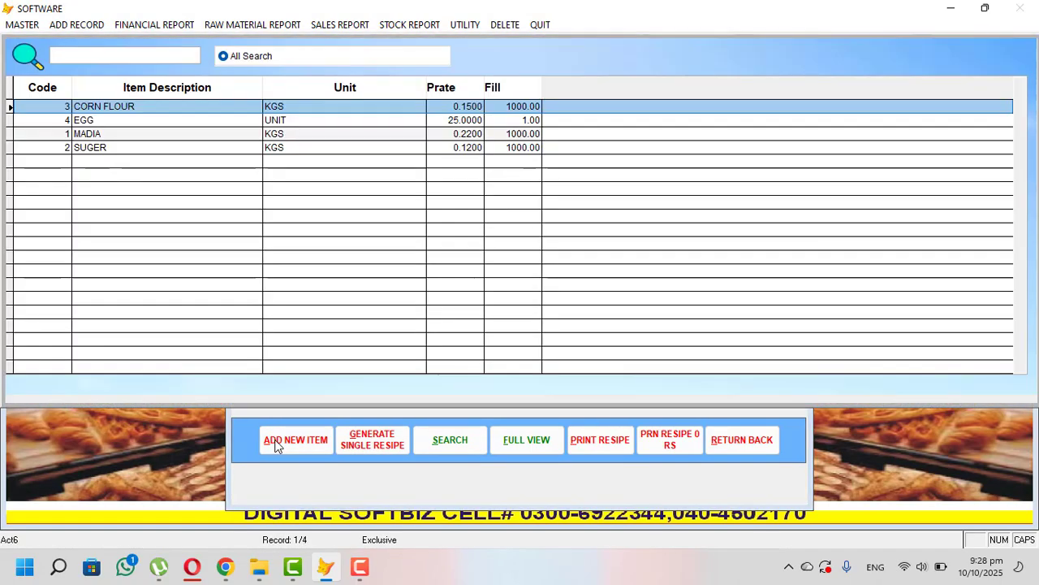
key("Down")
key("Down")
key("Return")
key("Return")
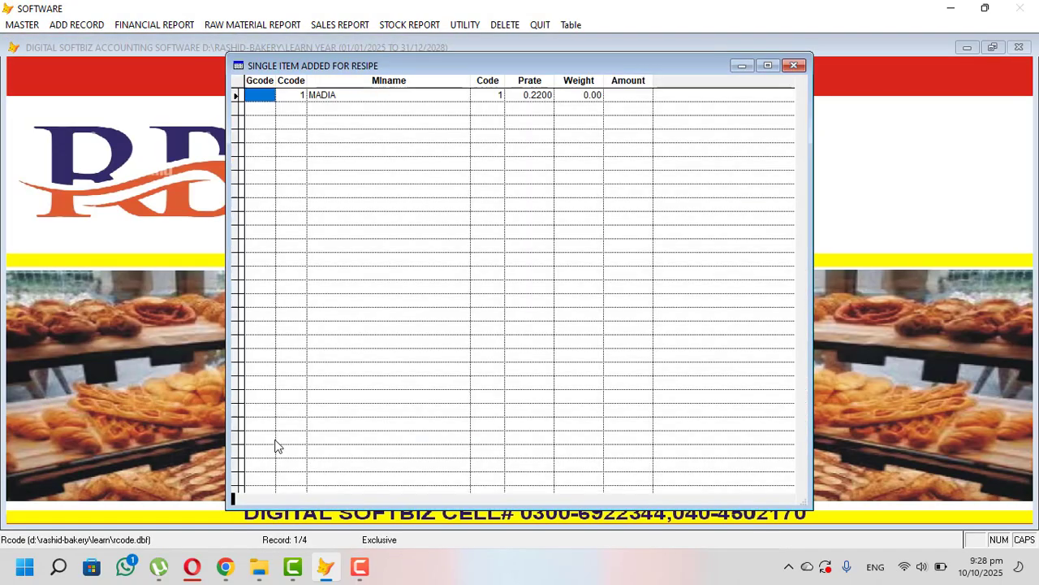
key("Return")
key("Return")
key("Return")
key("Return")
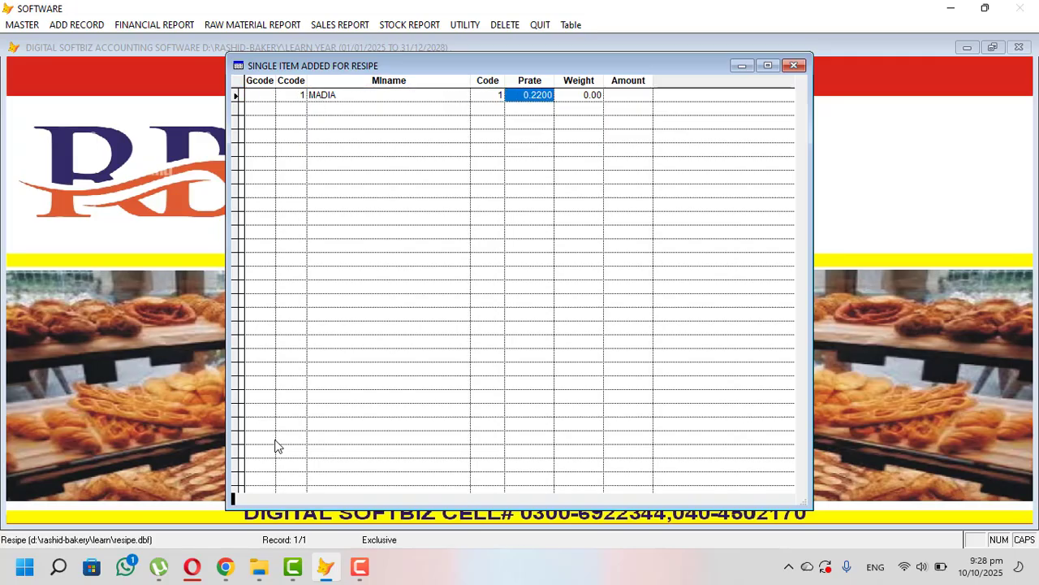
key("Return")
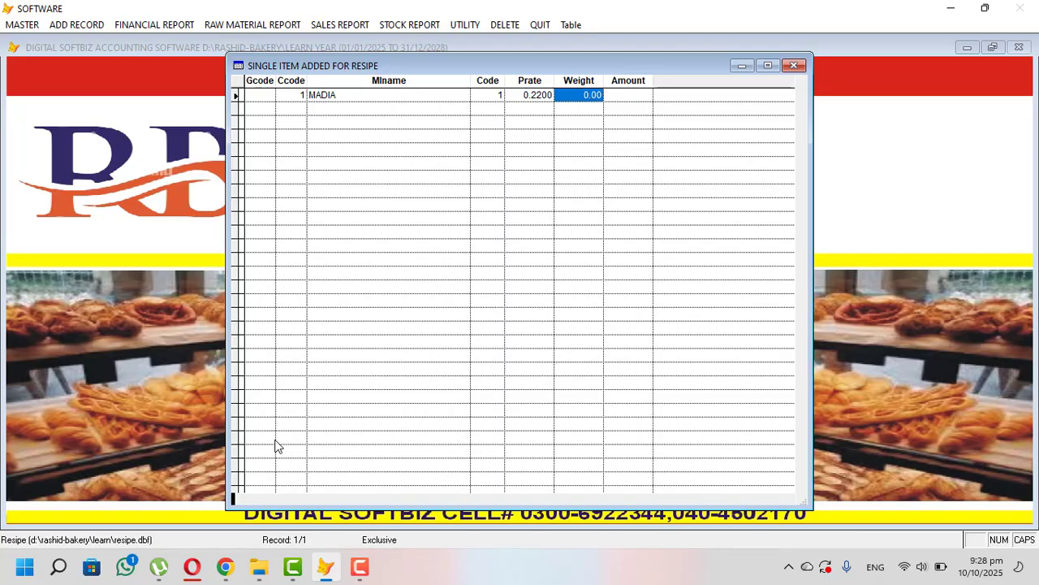
- Set MADIA's recipe weight to 500 and save the recipe lines
type("0.5")
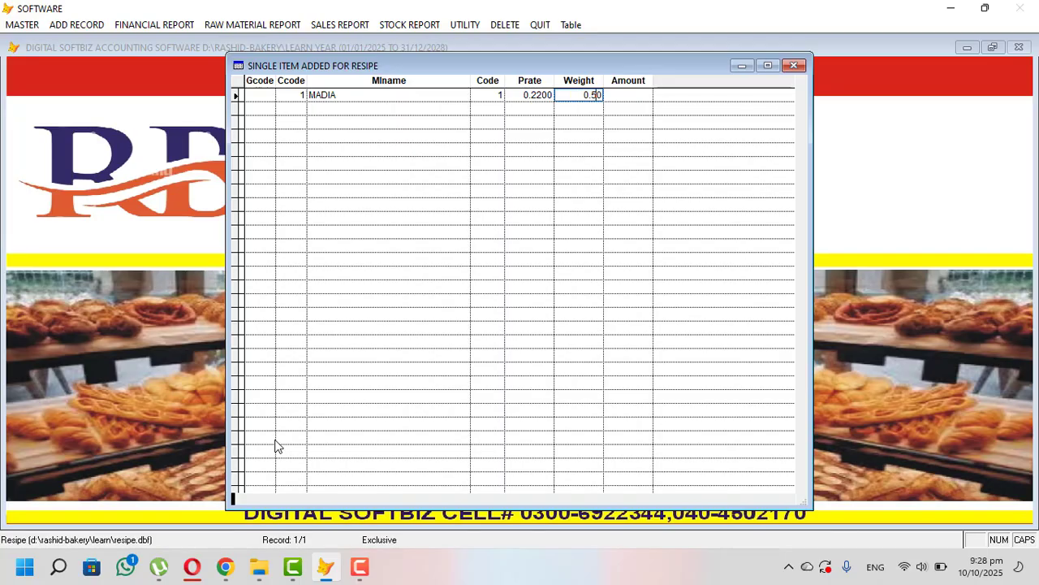
key("Return")
type("0")
key("Return")
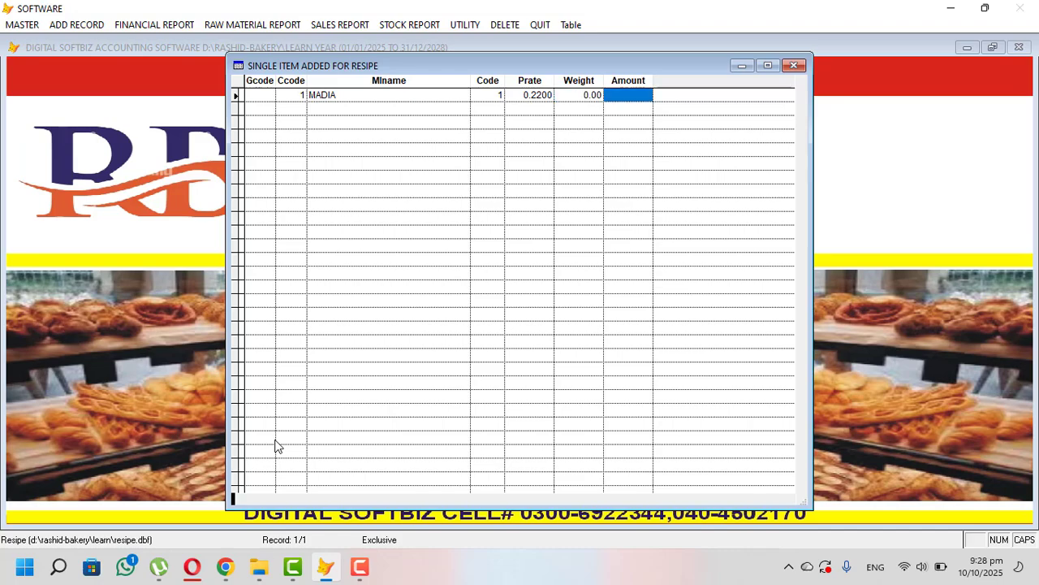
key("shift+Tab")
type("1000")
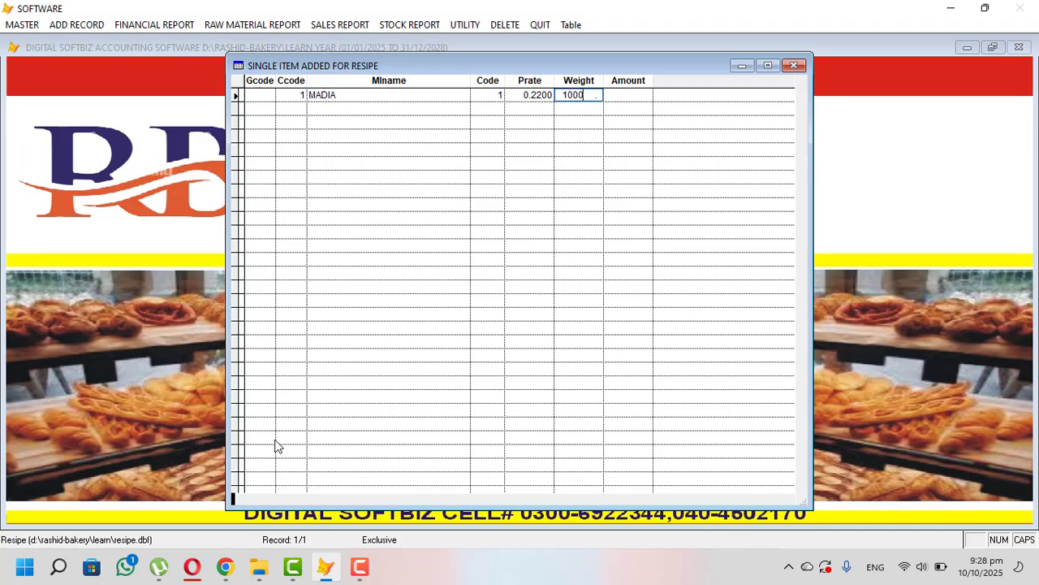
key("Return")
key("shift+Tab")
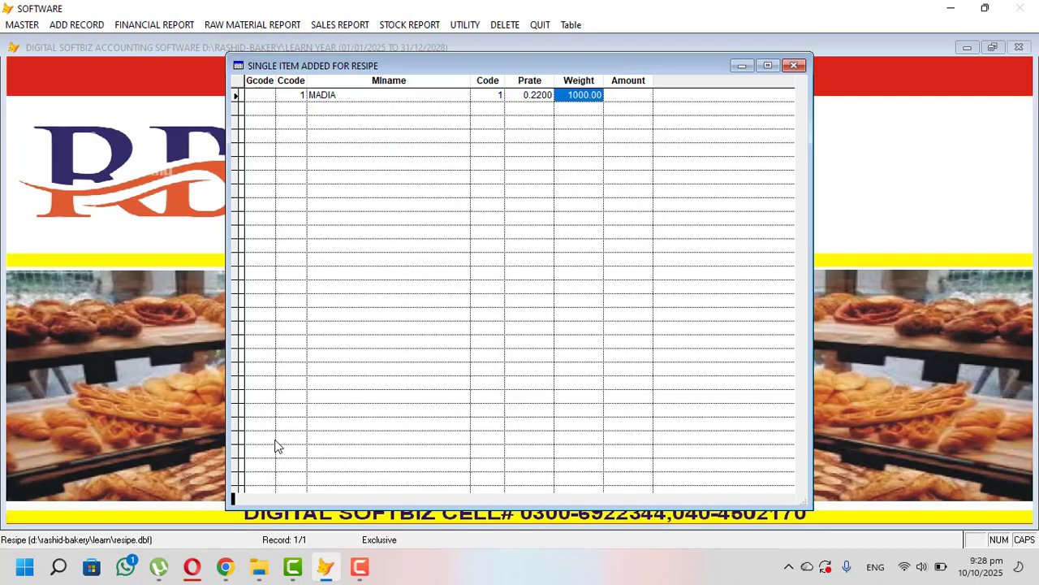
type("0")
key("BackSpace")
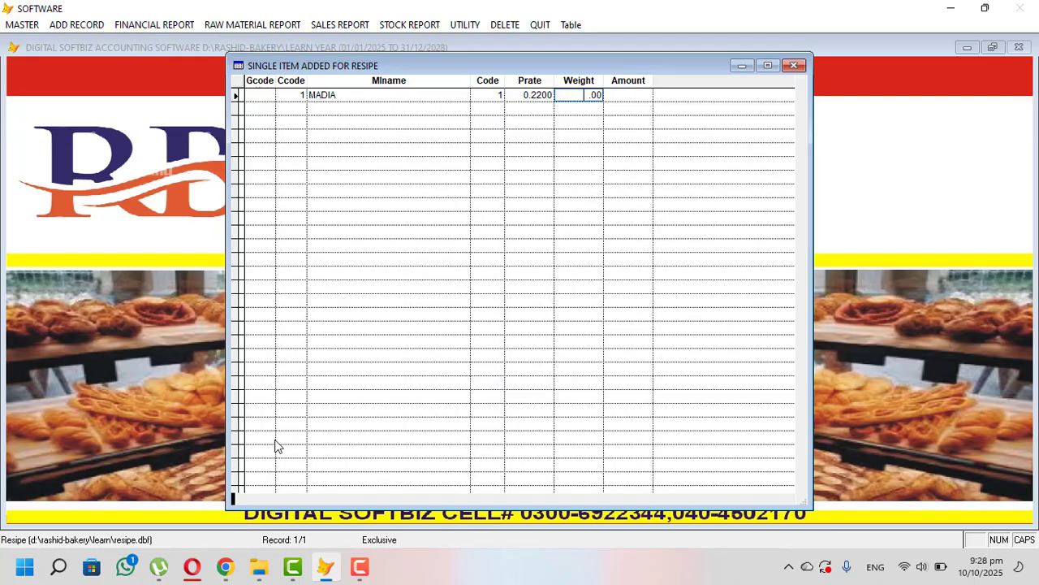
type("50")
key("Return")
key("shift+Tab")
type("500")
key("Return")
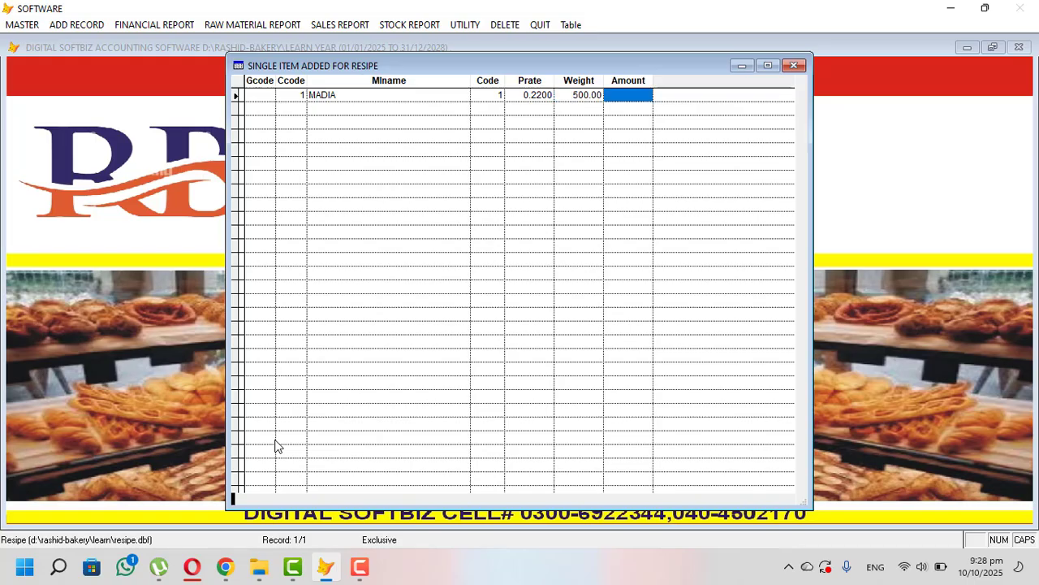
key("ctrl+w")
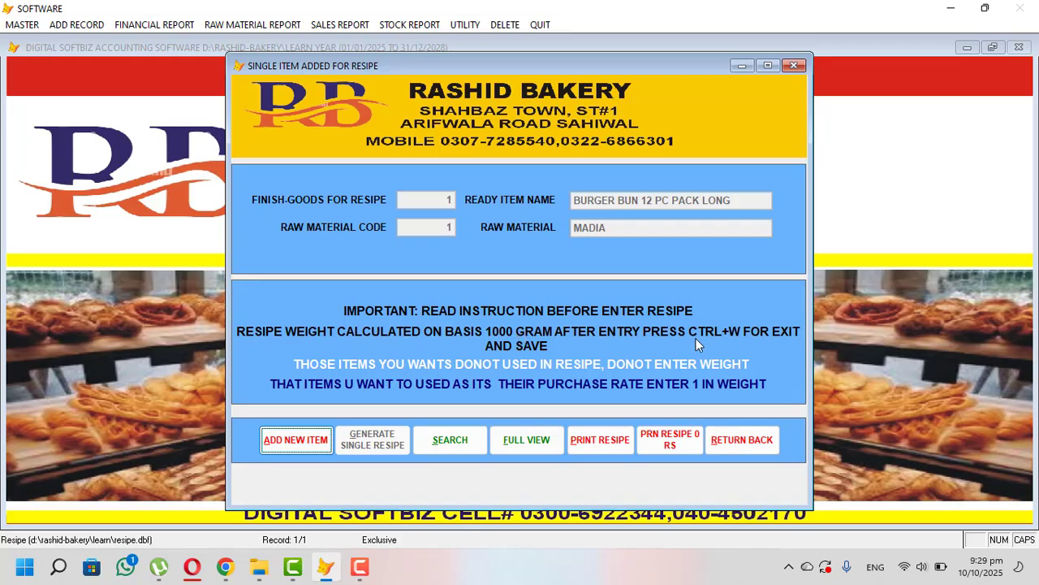
- Add EGG to the burger bun recipe (finished good code 1) with weight 3 and save
left_click(312, 440)
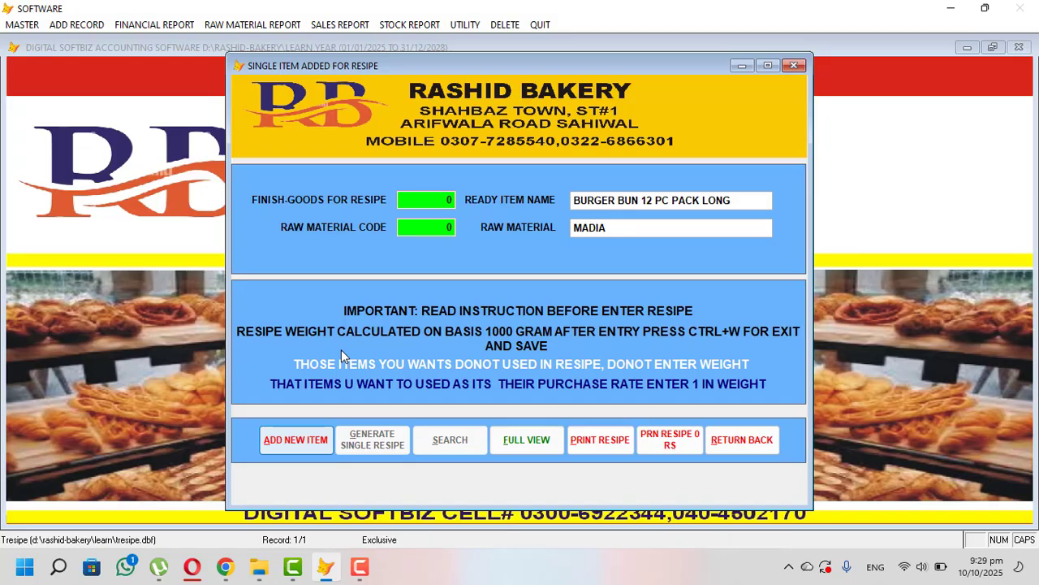
type("1")
key("Return")
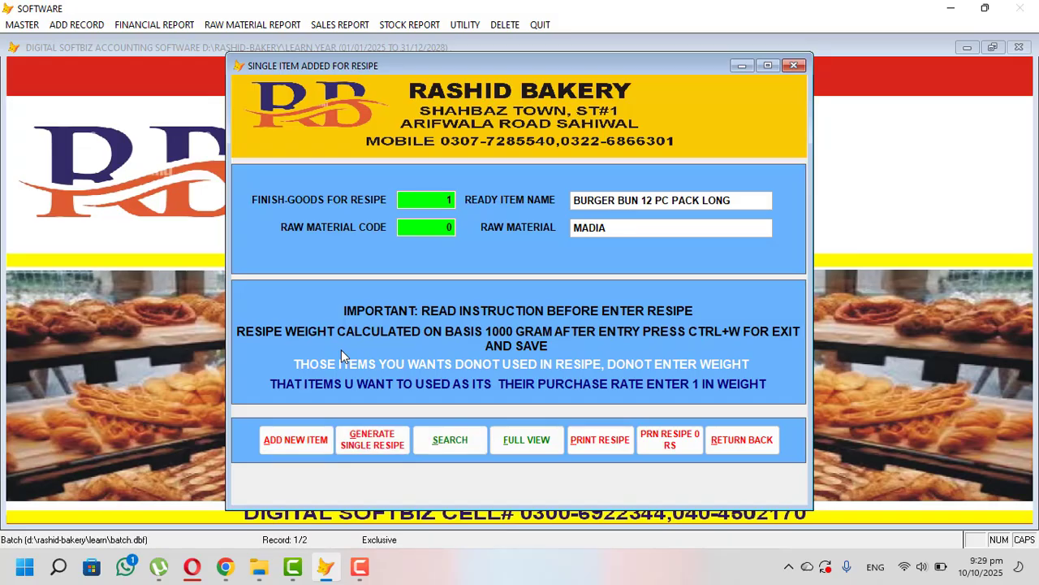
key("Return")
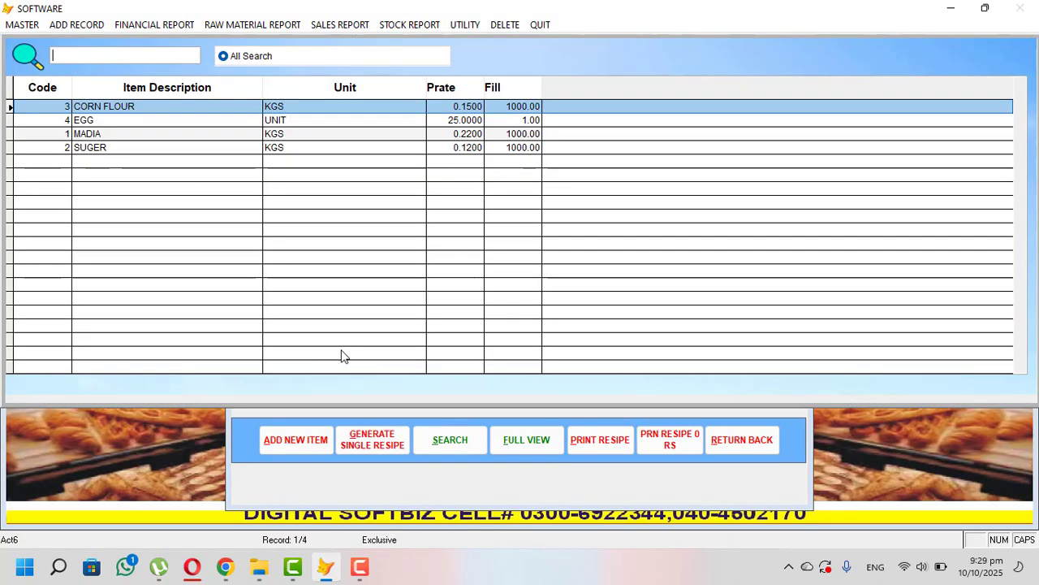
key("Down")
key("Return")
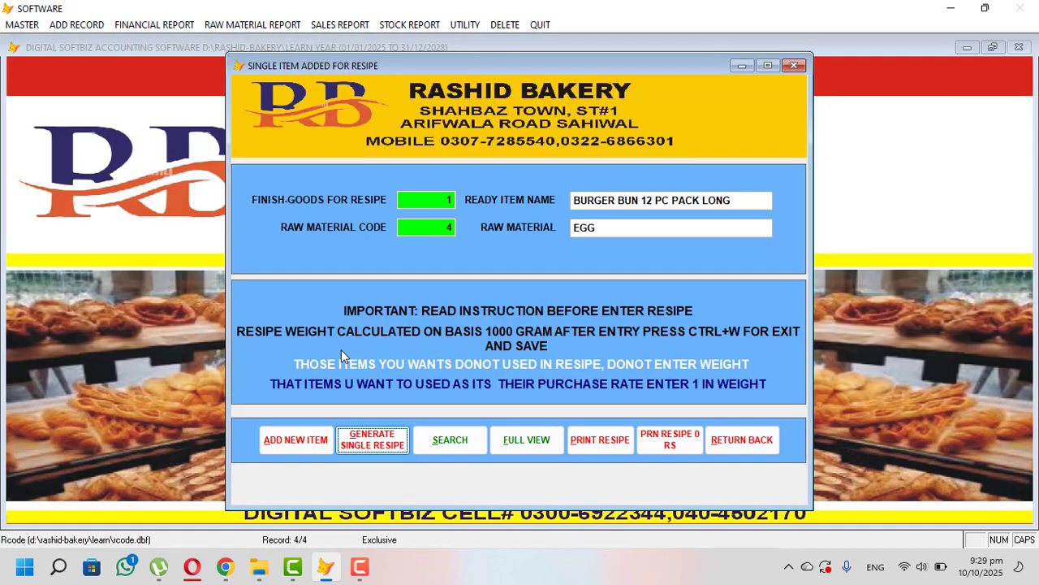
key("Return")
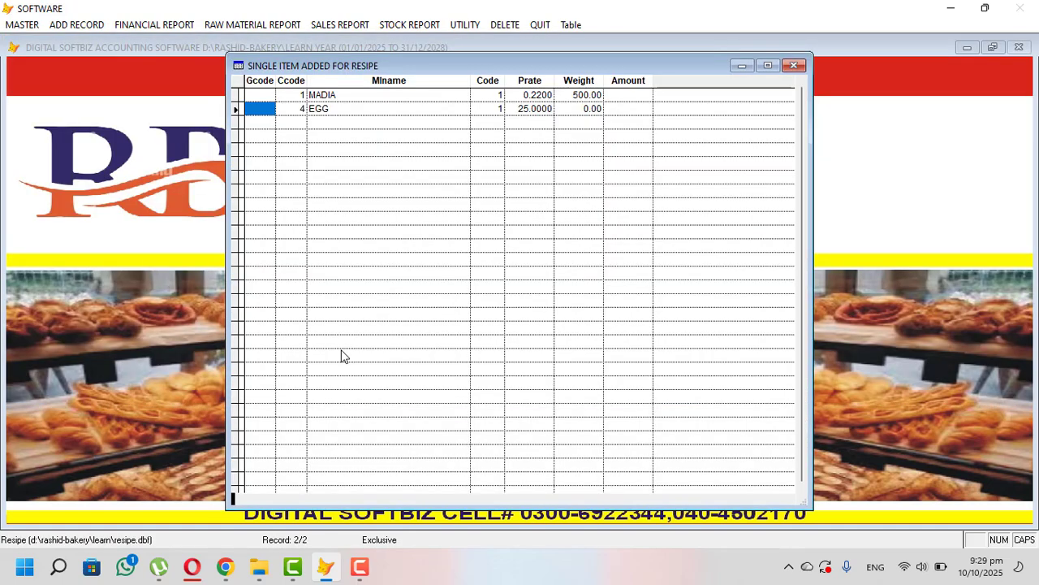
key("End")
key("Left")
type("3")
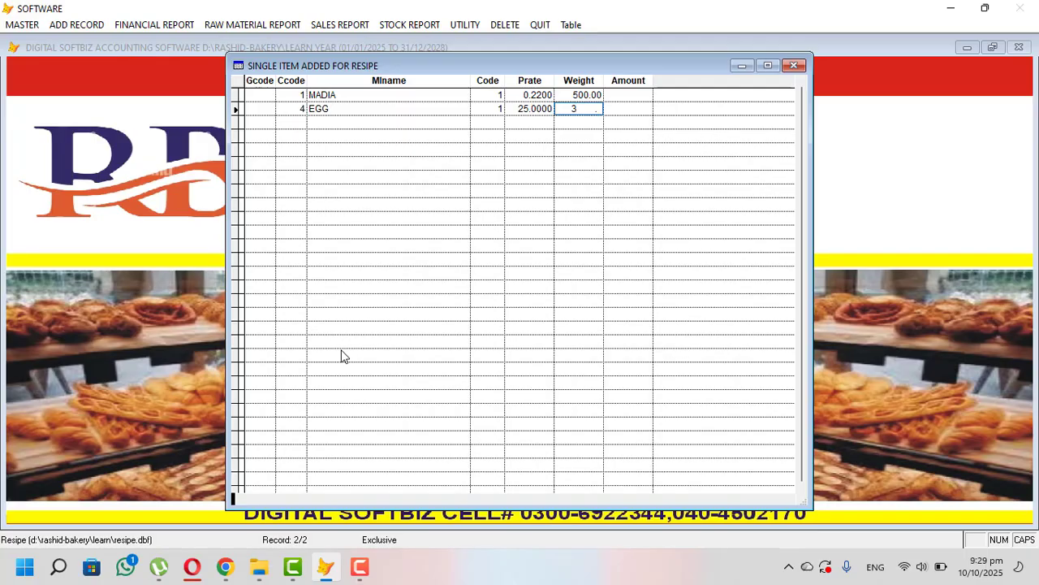
key("Return")
key("Left")
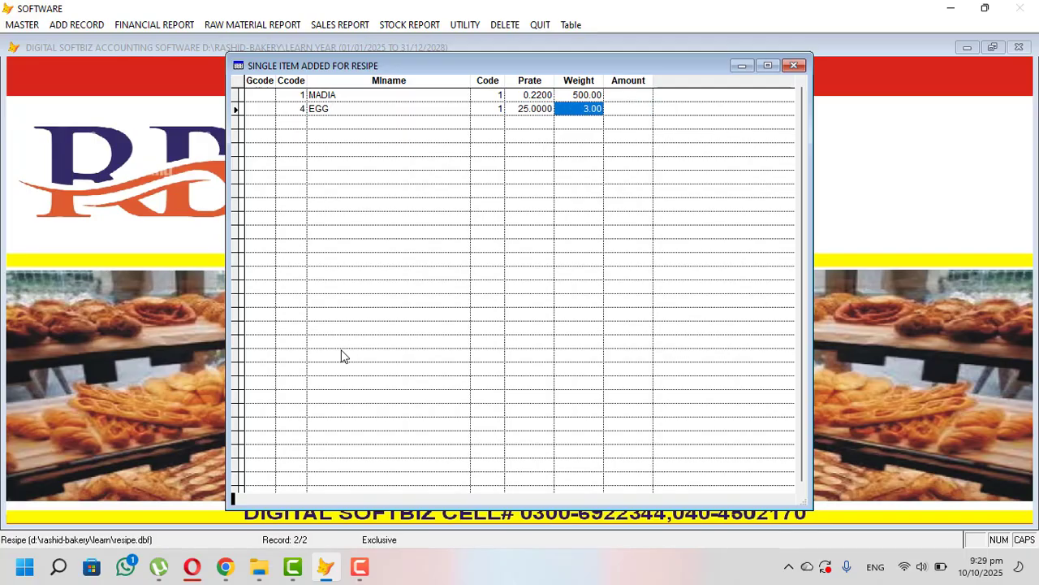
key("ctrl+w")
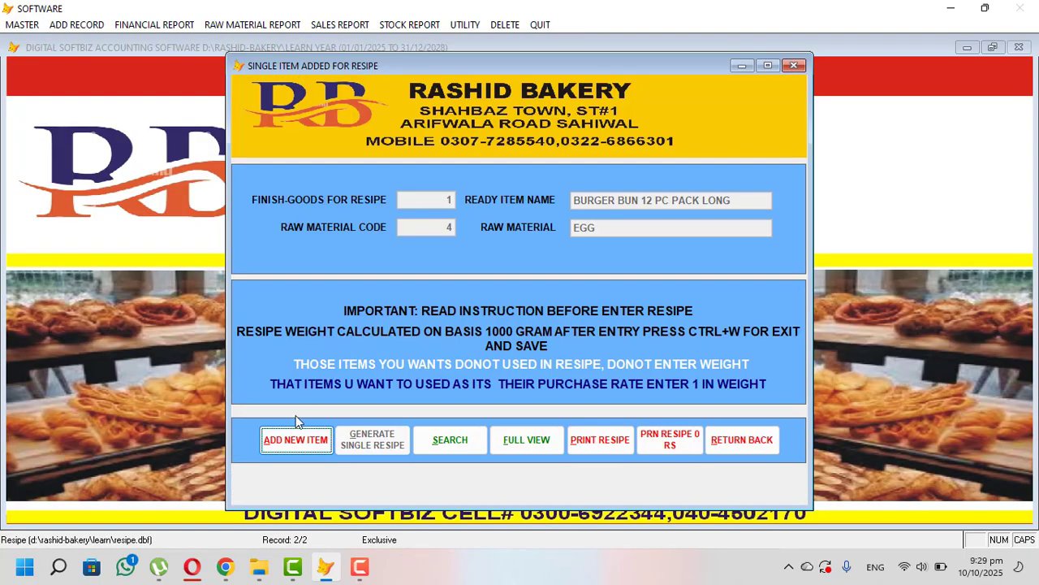
- Add CORN FLOUR to the recipe with weight 500 and save
left_click(296, 440)
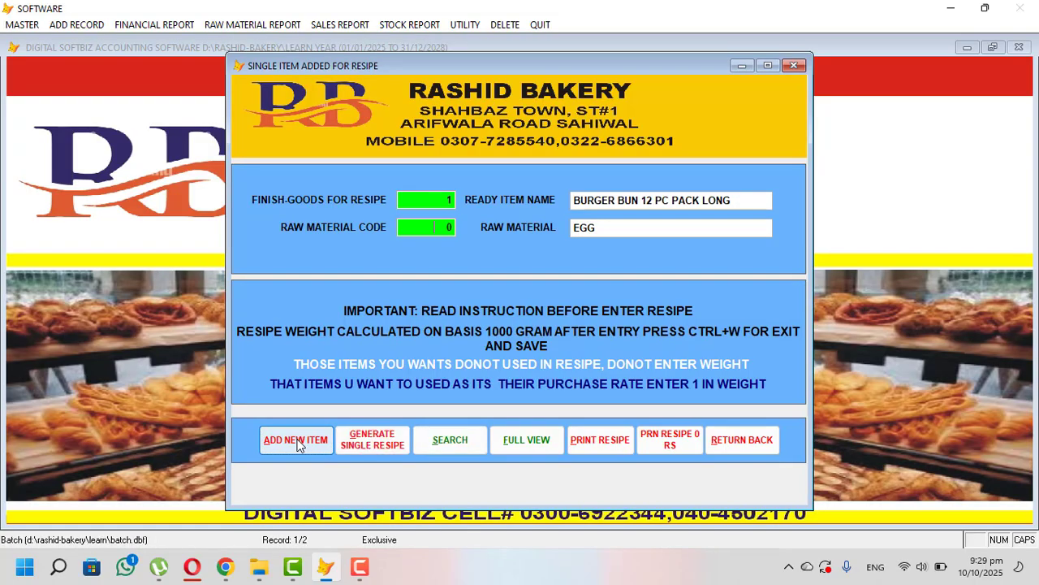
key("Return")
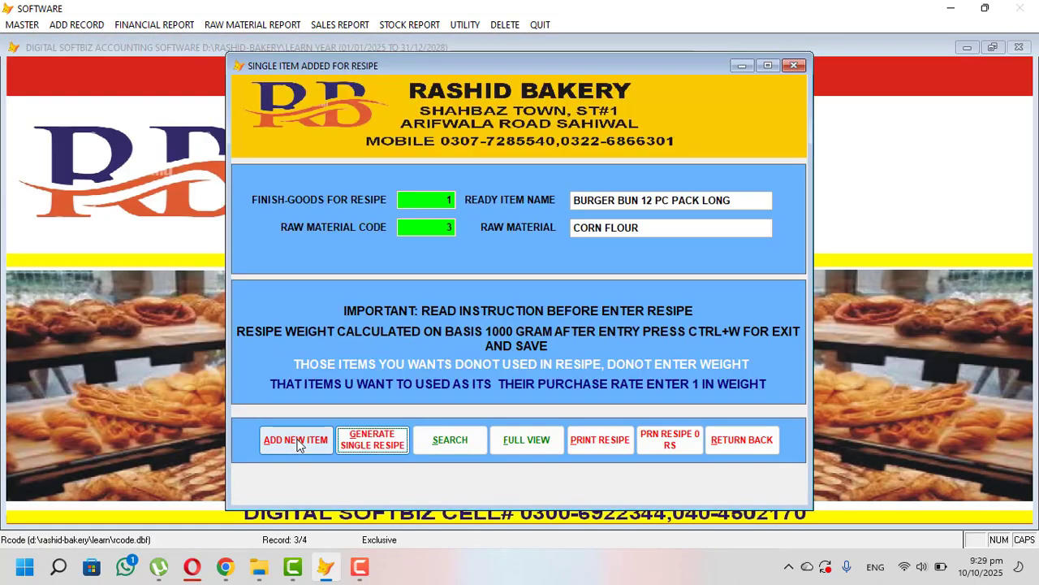
key("shift+Tab")
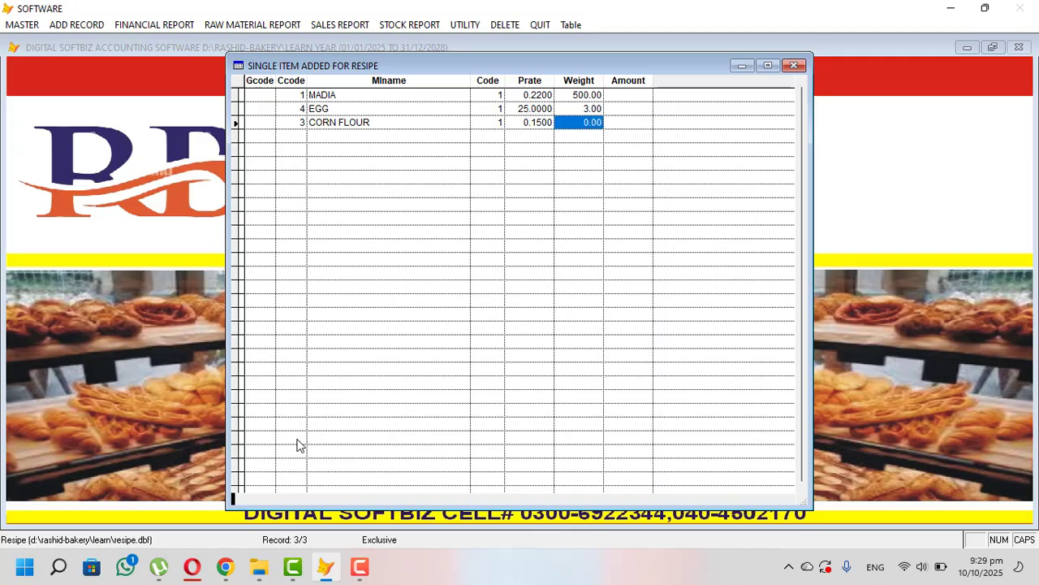
key("BackSpace")
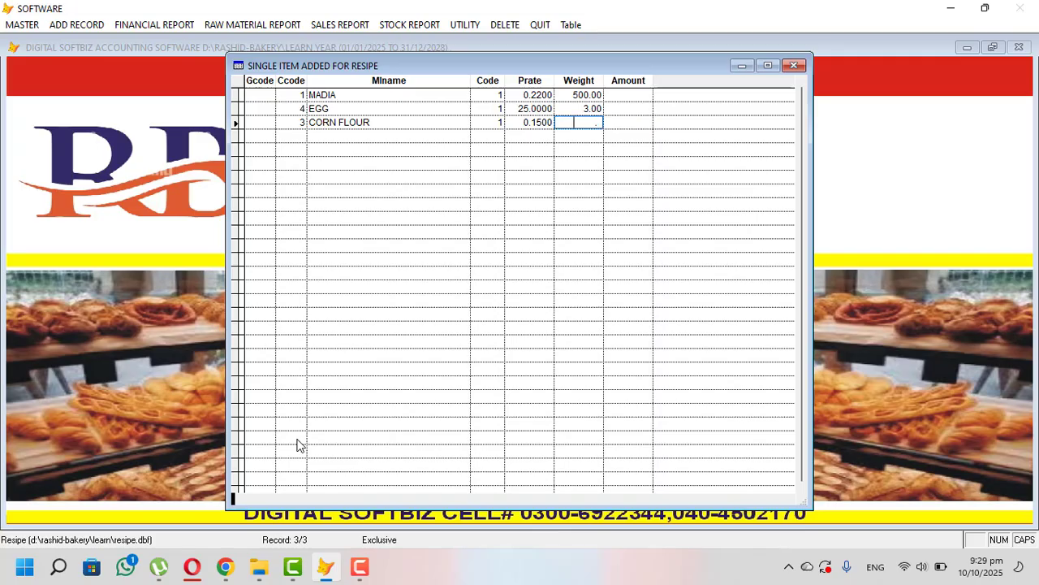
type("0.")
key("Up")
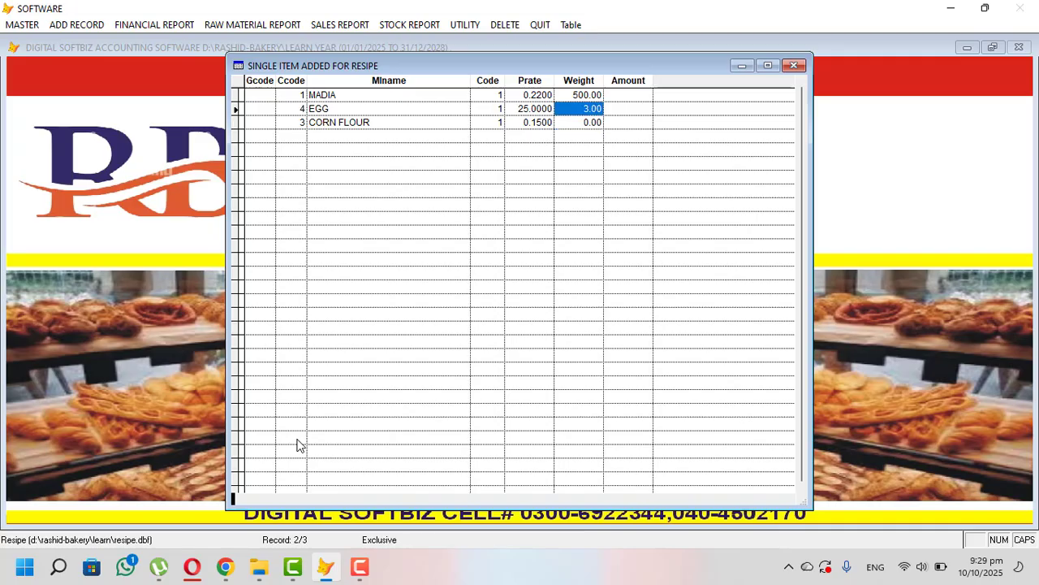
key("Down")
type("0")
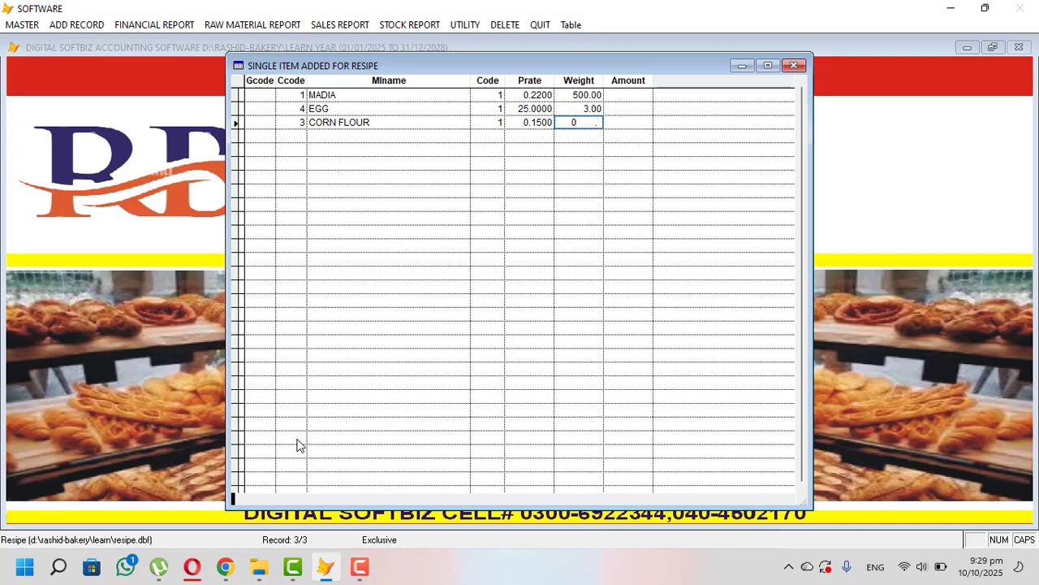
key("Up")
key("Down")
type("500")
key("Return")
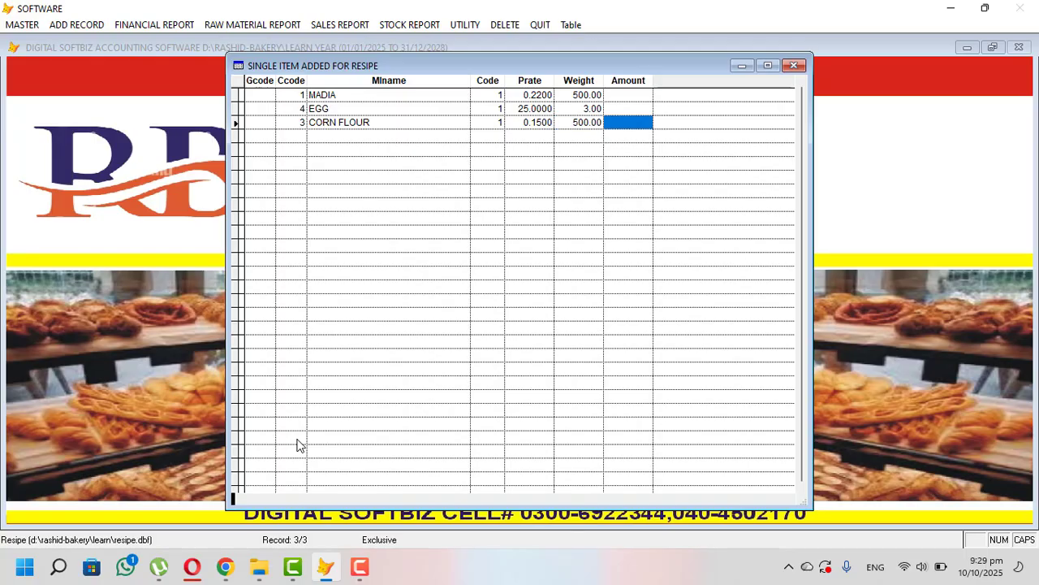
key("ctrl+w")
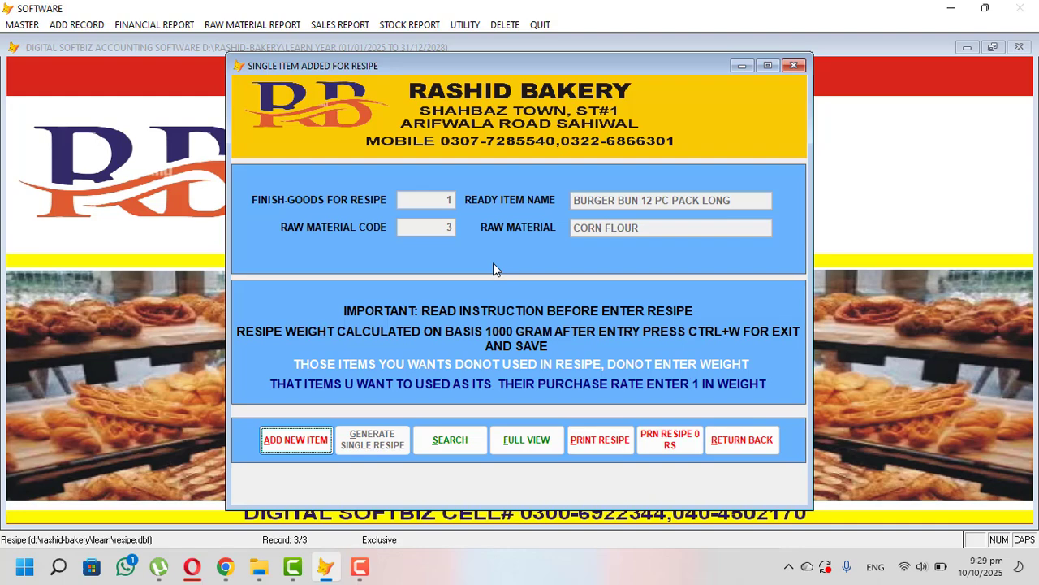
- Preview the BURGER BUN recipe weight and cost report on screen: 1003.00 grams, costing 260.00
left_click(601, 438)
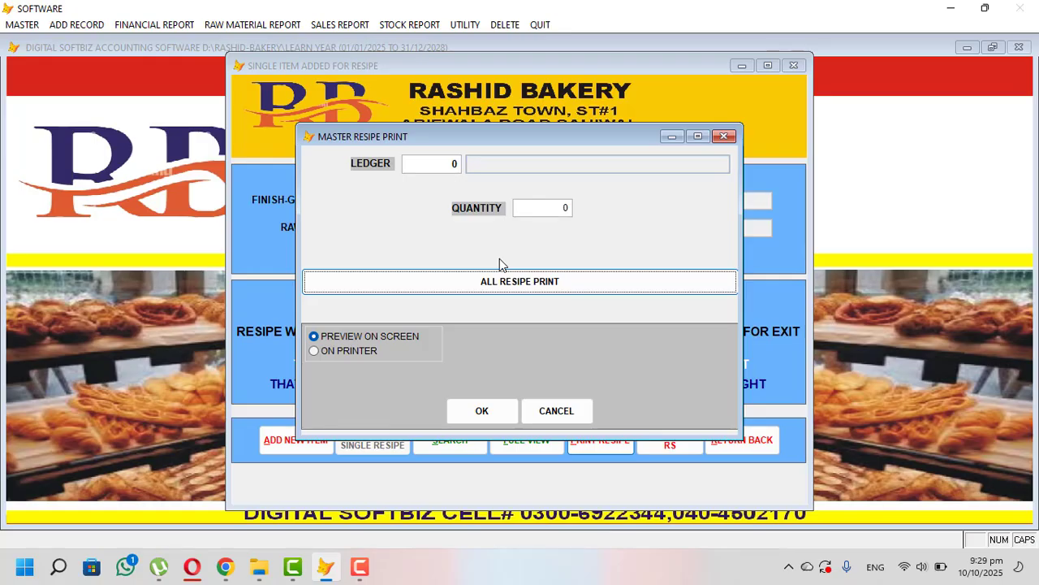
key("Return")
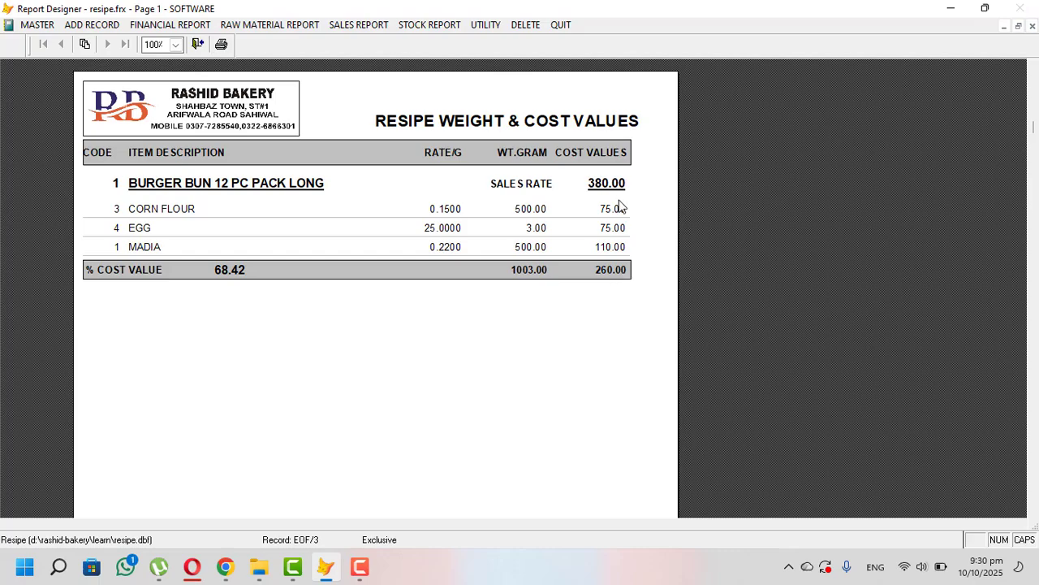
- Close the BURGER BUN recipe cost preview and the recipe entry window, returning to the main screen
key("Escape")
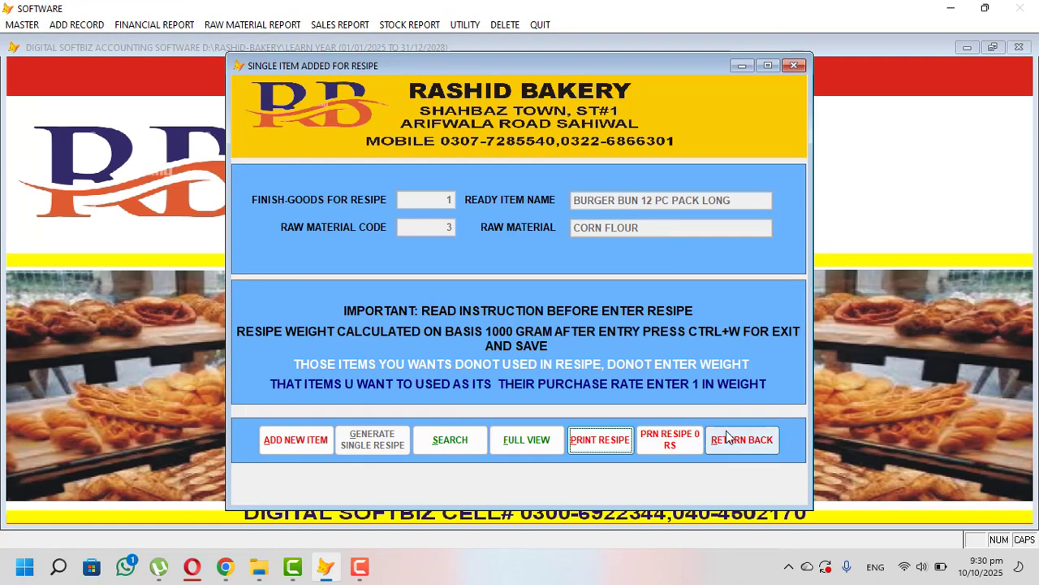
left_click(717, 435)
left_click(77, 25)
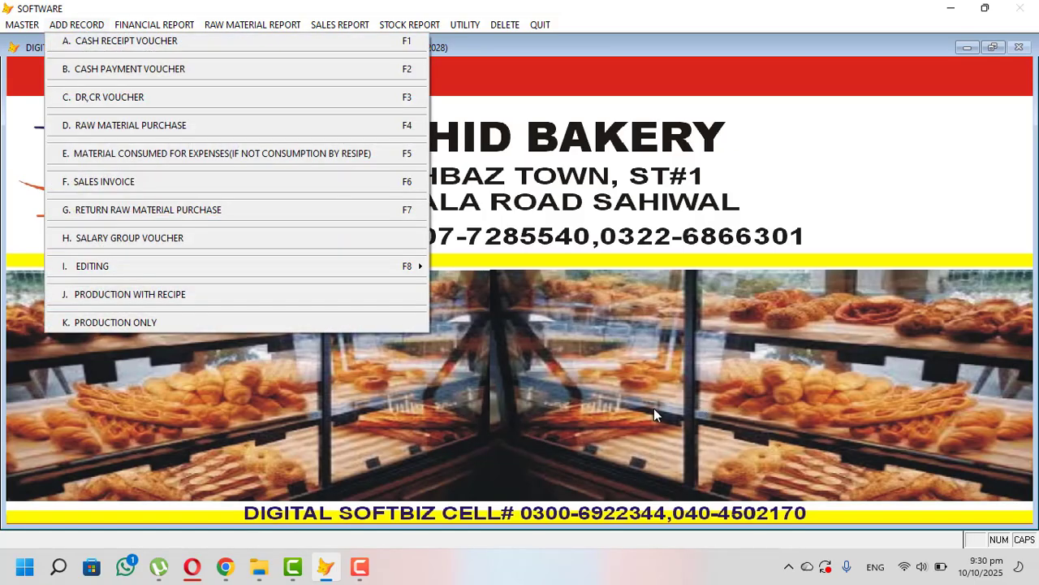
- Preview the raw material stock in hand report to 10/10/2025: four items worth 56,250
mouse_move(418, 24)
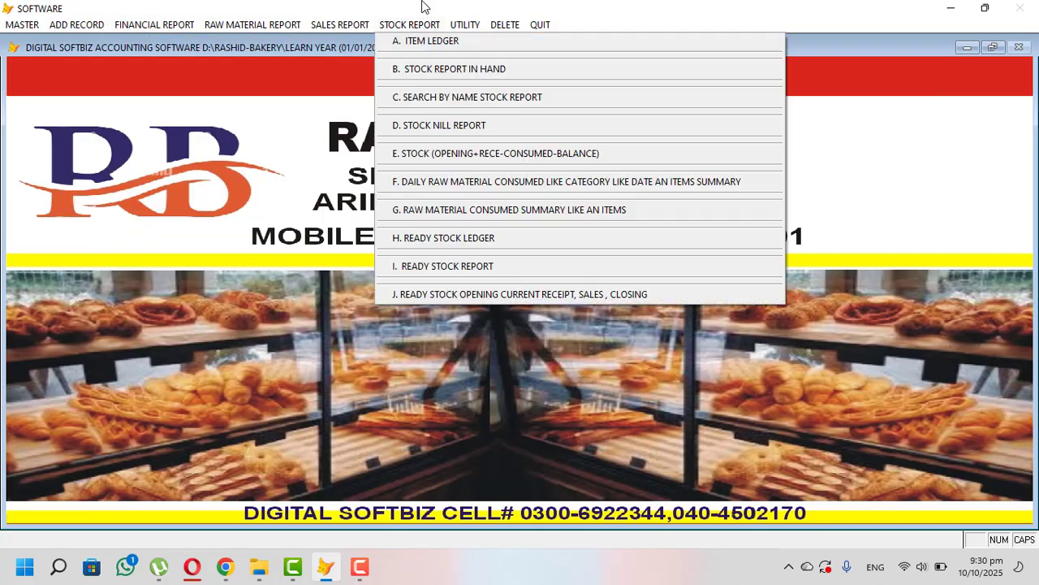
left_click(449, 75)
key("Return")
key("Return")
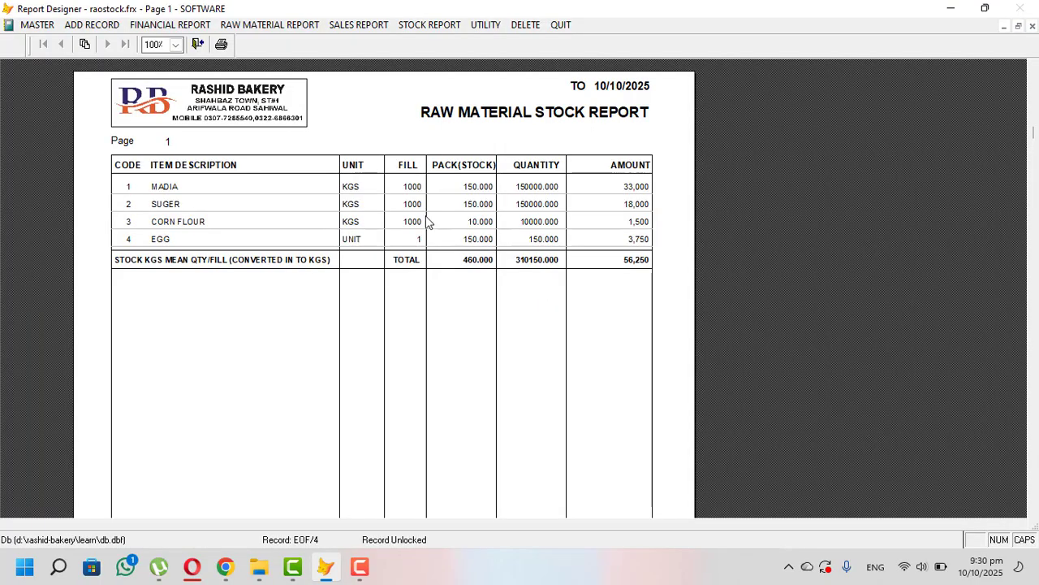
key("Escape")
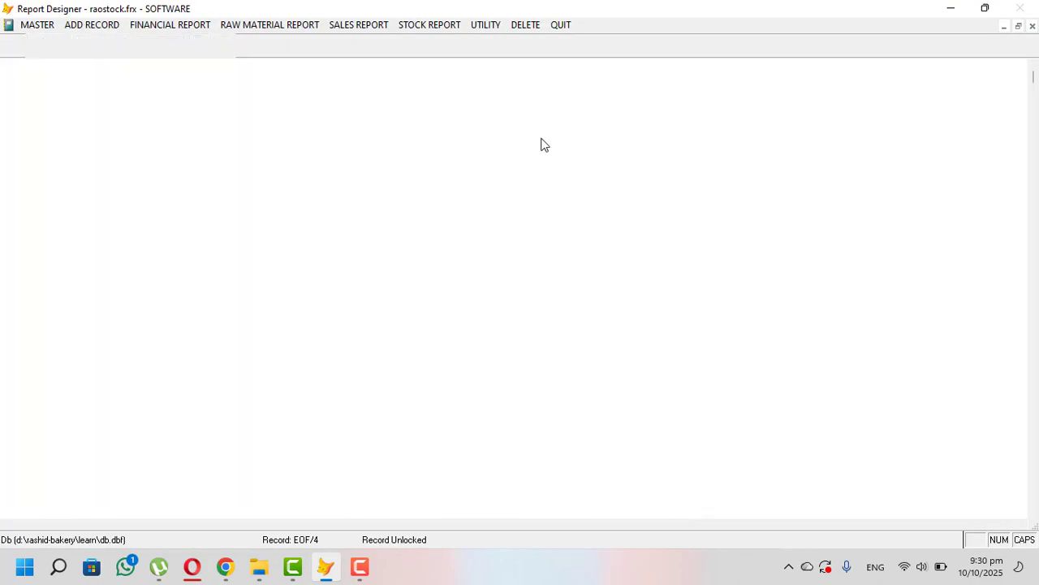
left_click(428, 24)
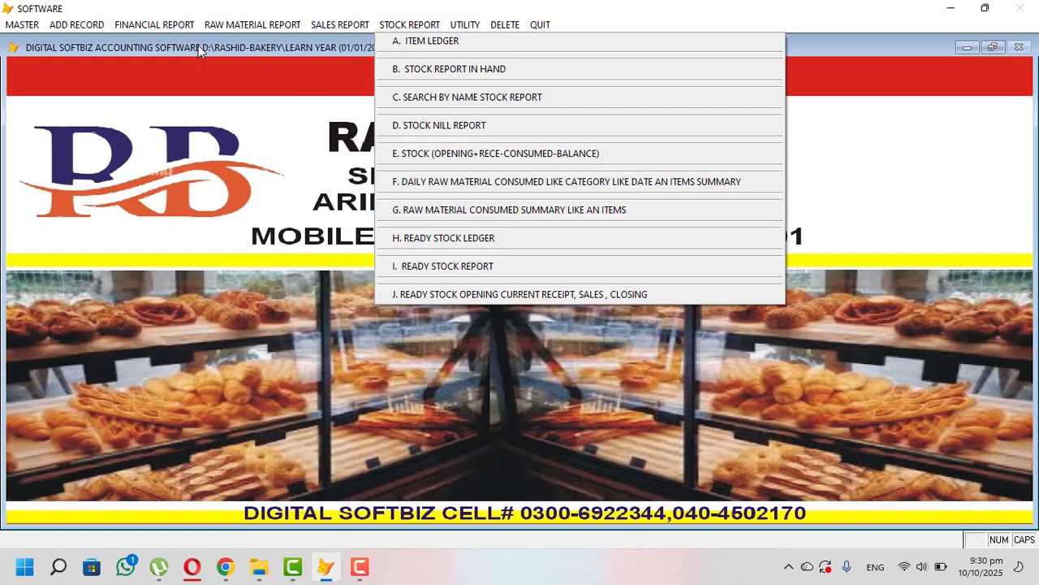
left_click(92, 26)
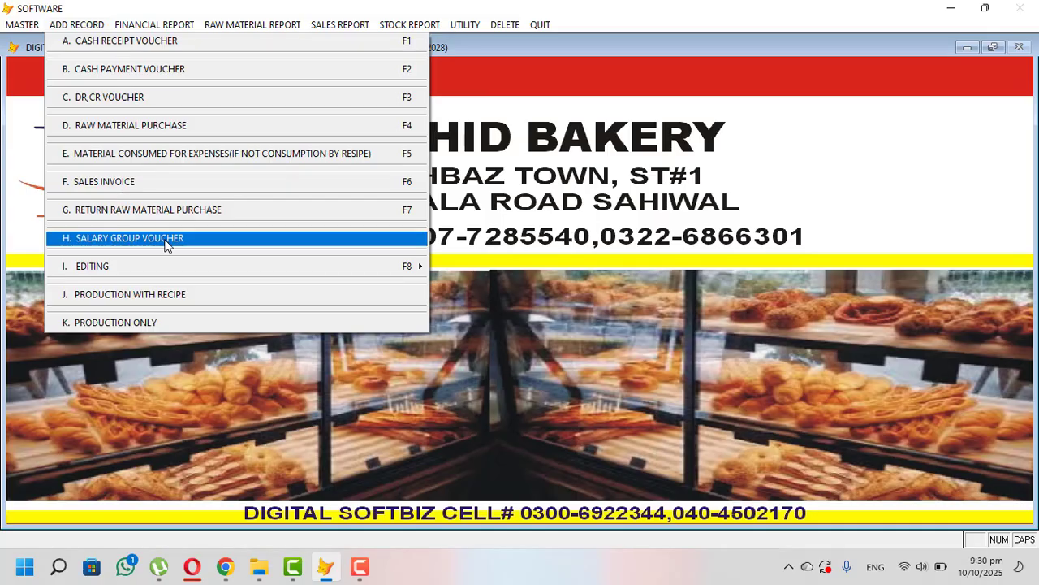
- Save production bill 2 for 1.000 BURGER BUN 12 PC PACK LONG (code 1) using its recipe
left_click(170, 296)
key("Return")
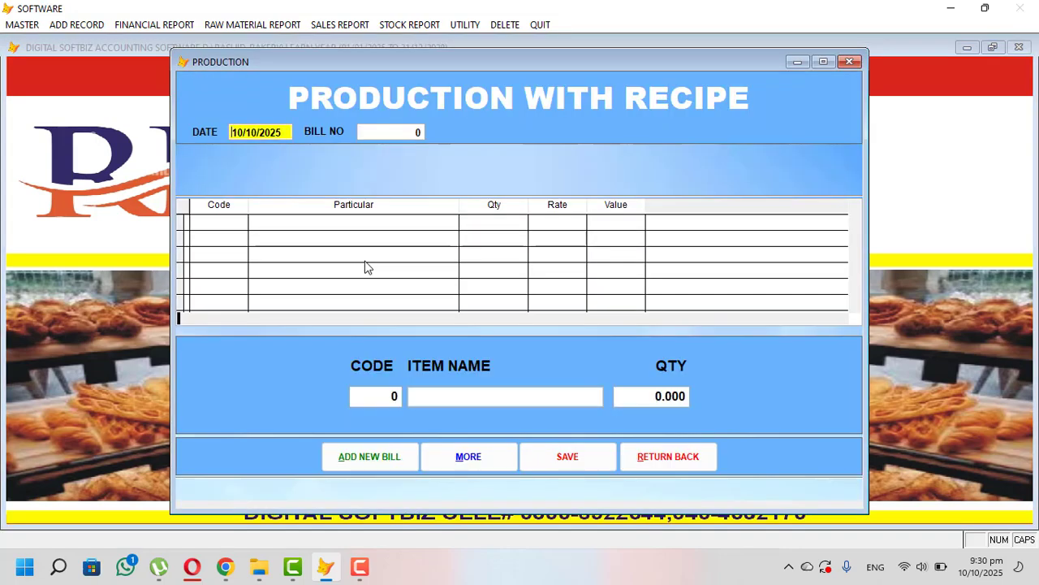
key("Return")
key("Return")
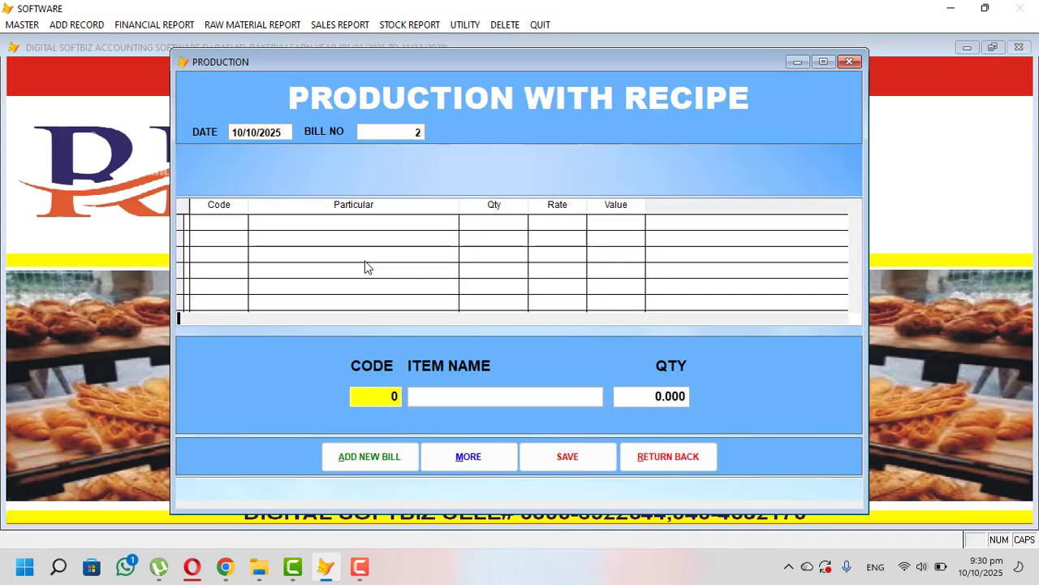
key("Return")
key("Return")
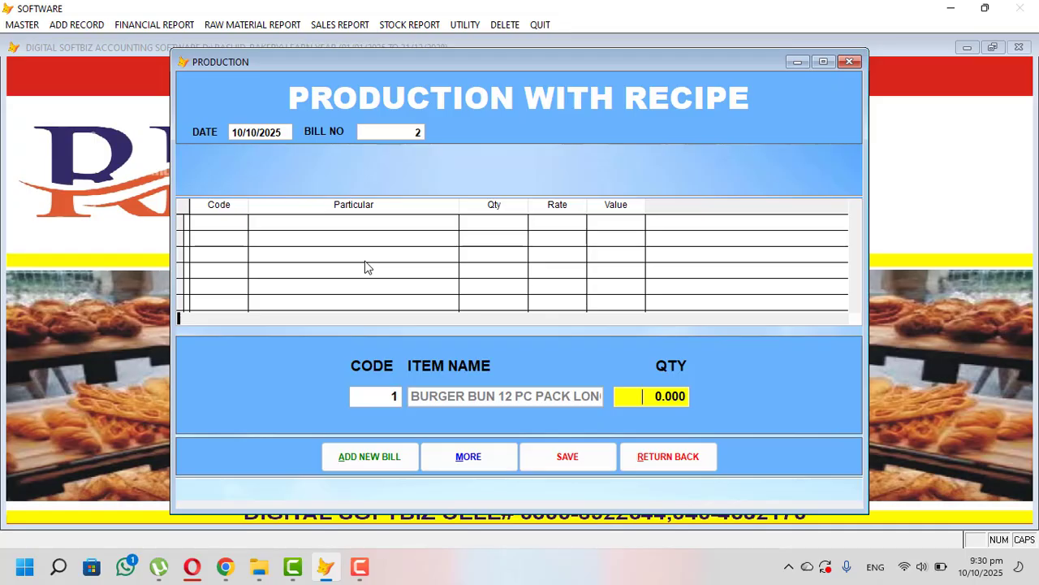
type("1")
key("Return")
key("Return")
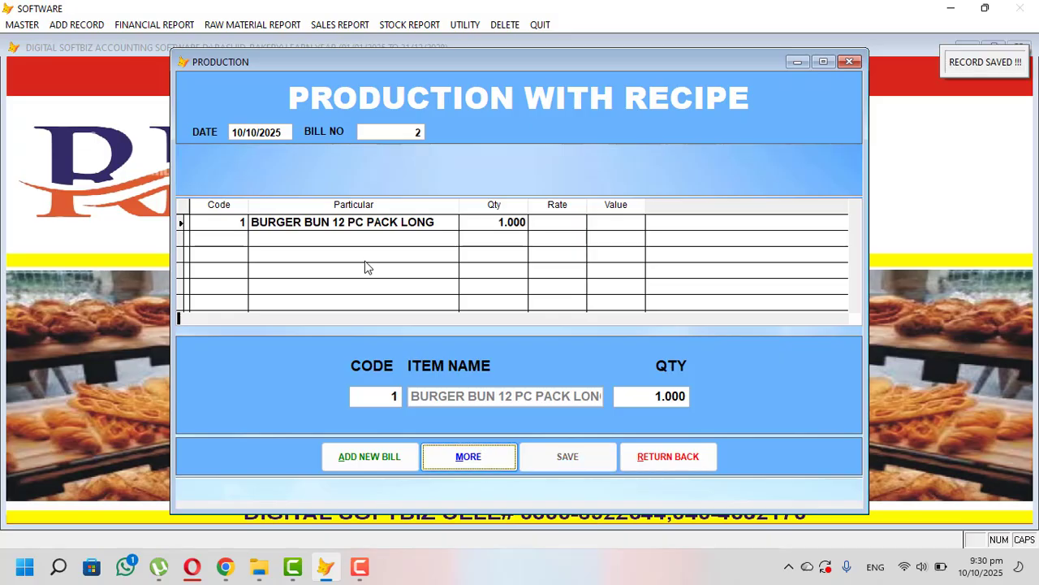
left_click(698, 456)
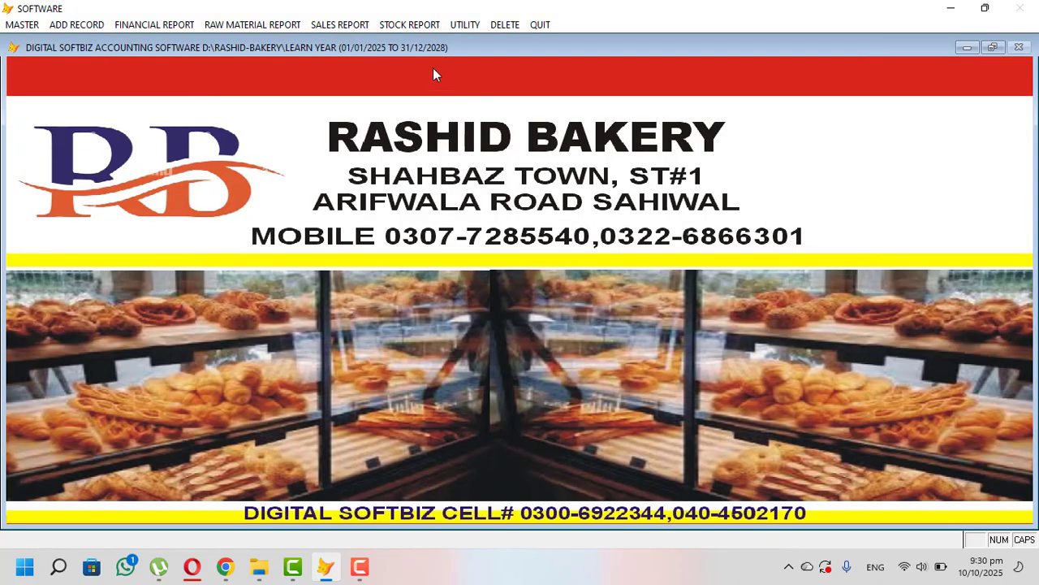
left_click(410, 24)
- Preview the raw material stock to 10/10/2025, now totalling 55,990 after production
left_click(454, 71)
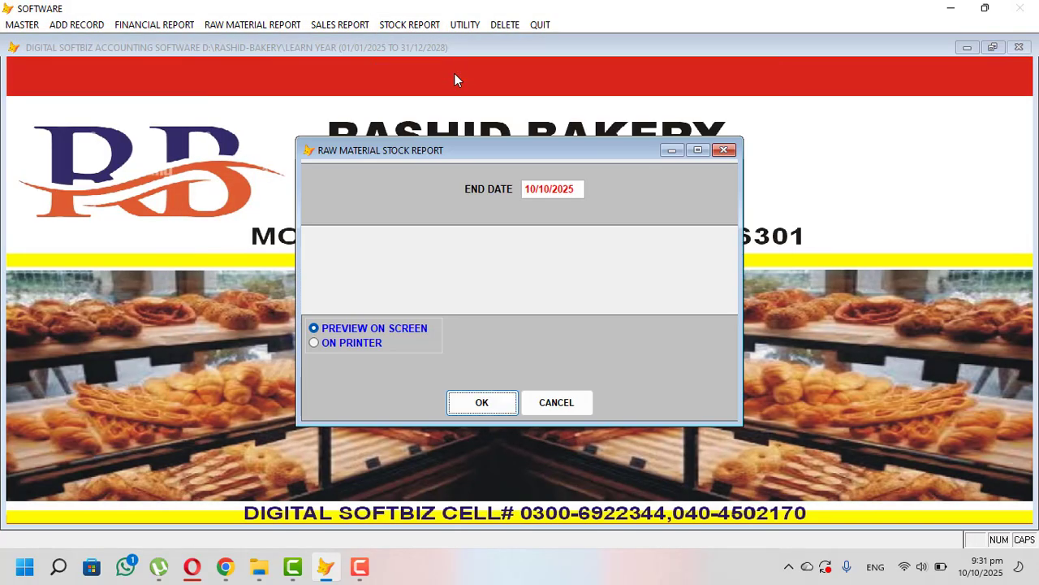
key("Return")
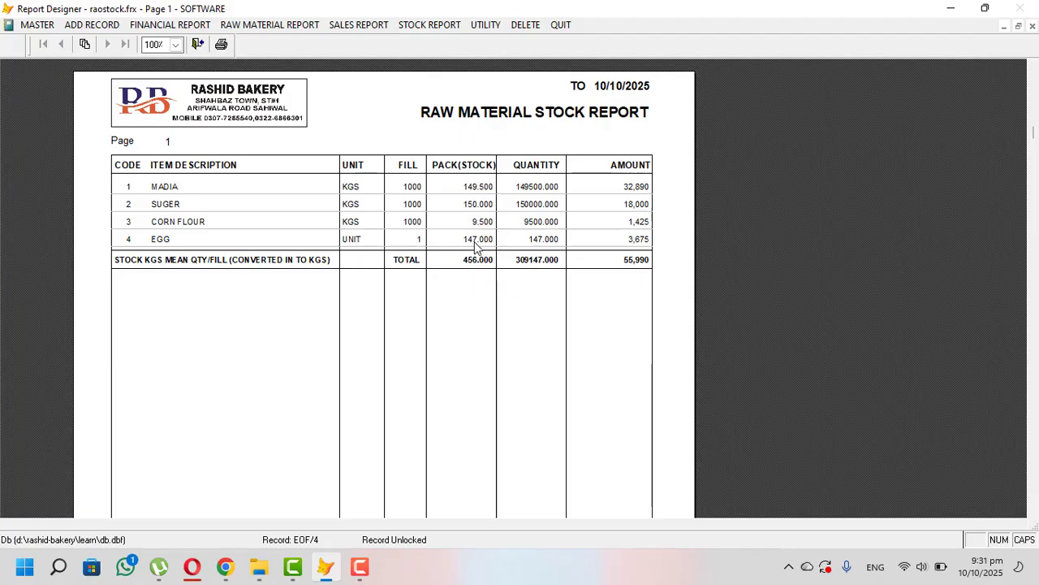
key("Escape")
- Save production bill 3 for 20.000 BURGER BUN 12 PC PACK LONG (code 1) using its recipe
left_click(54, 26)
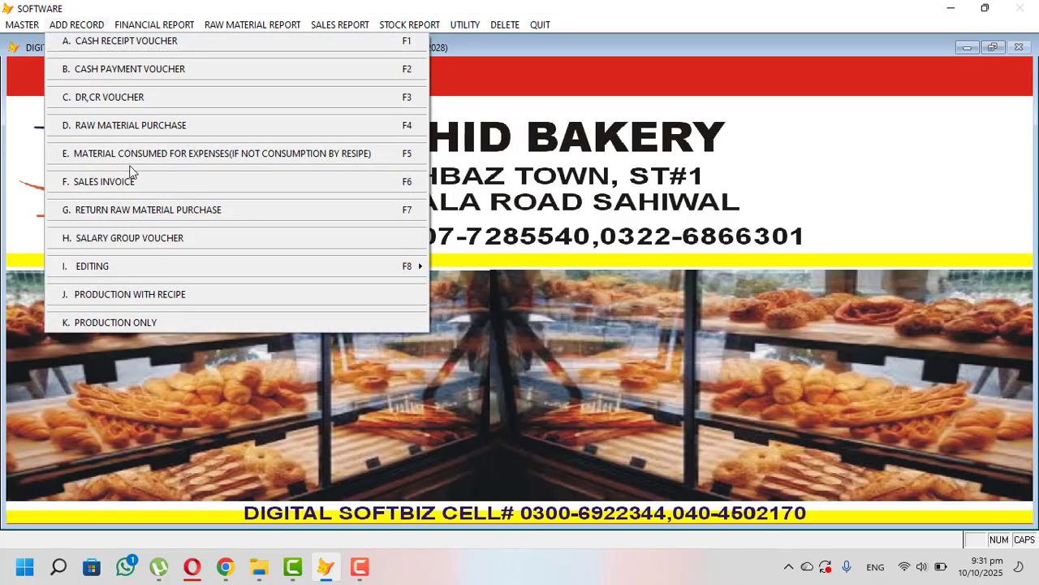
left_click(211, 299)
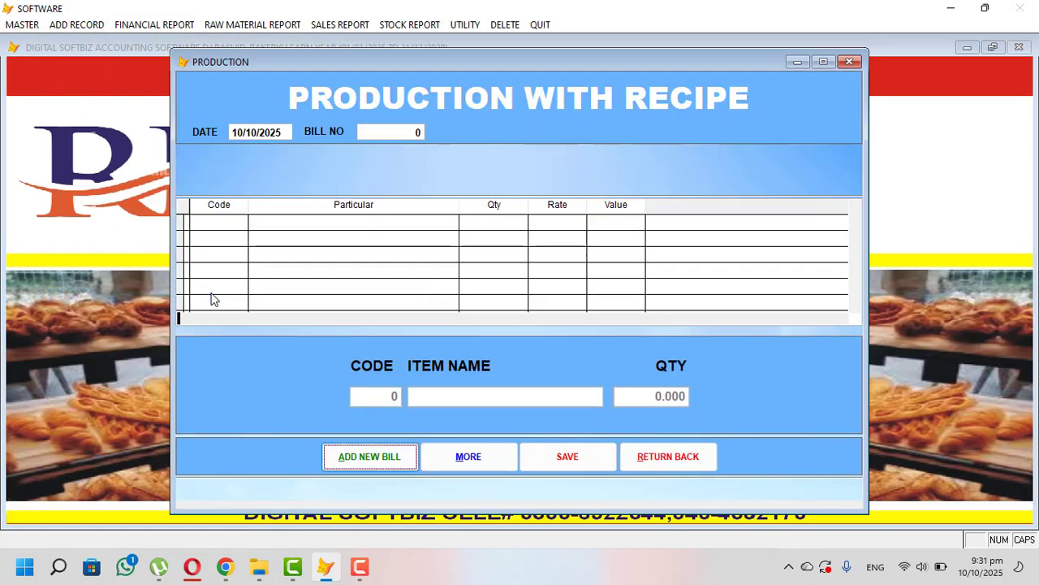
key("Return")
key("Return")
key("Return")
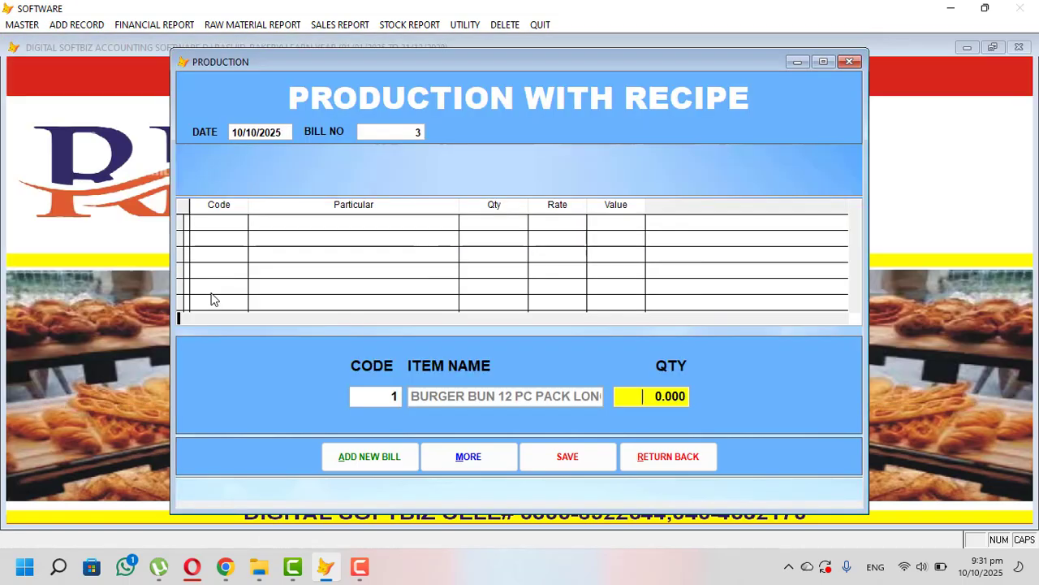
type("20")
key("Return")
key("Return")
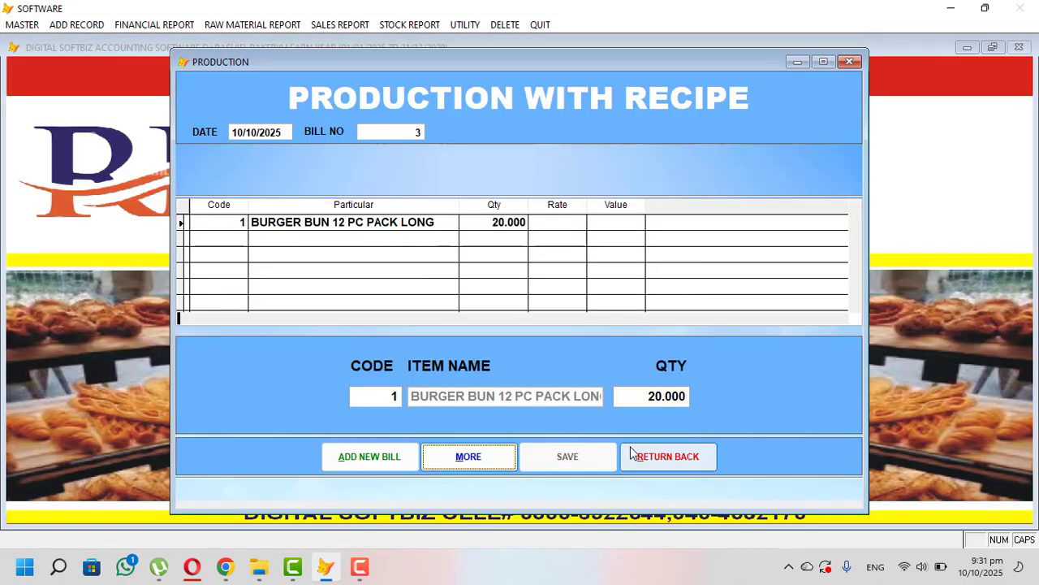
left_click(663, 463)
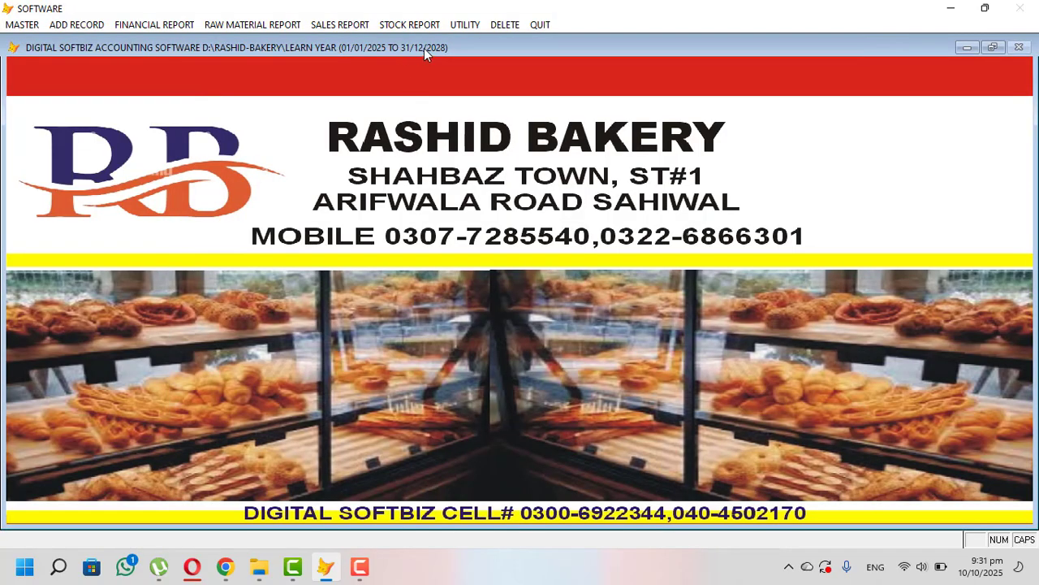
left_click(413, 25)
- Preview raw material stock again: total 50,790, with CORN FLOUR at -0.500
left_click(446, 71)
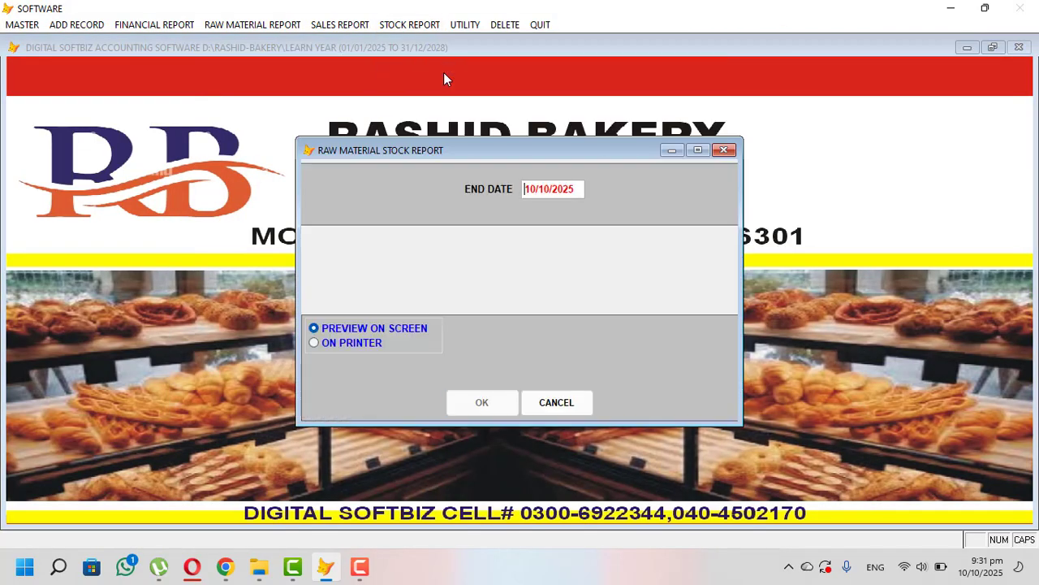
key("Return")
key("Return")
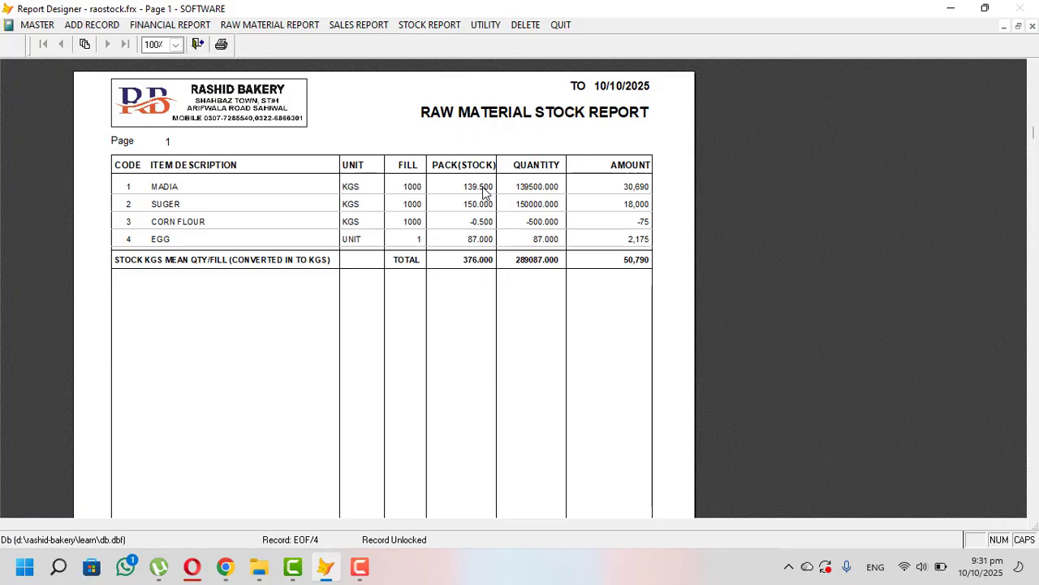
key("Escape")
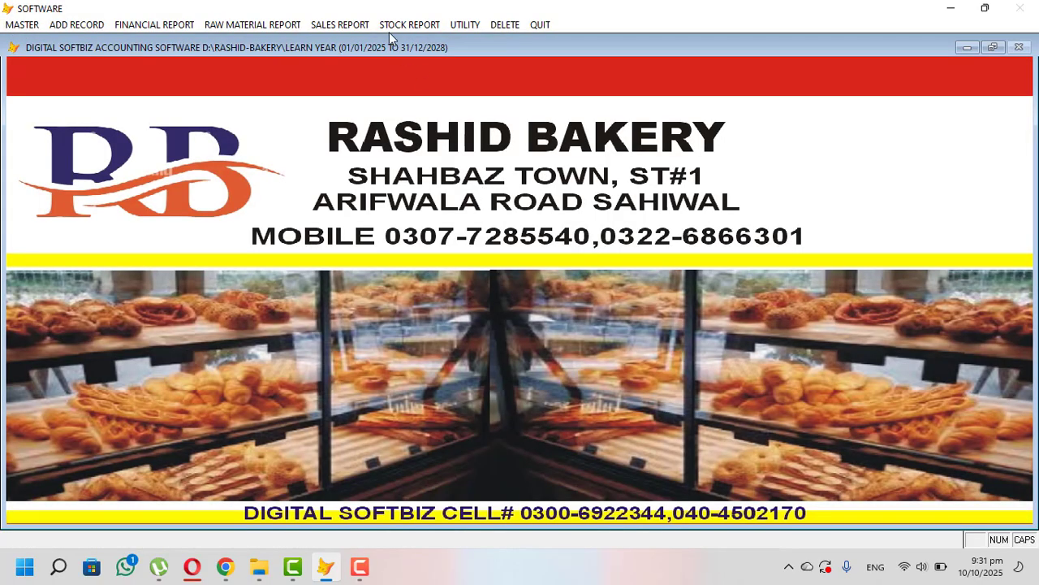
- Preview the raw material consumed summary for BURGER BUN on 10/10/2025: 84.0000 units, -5,460
left_click(396, 27)
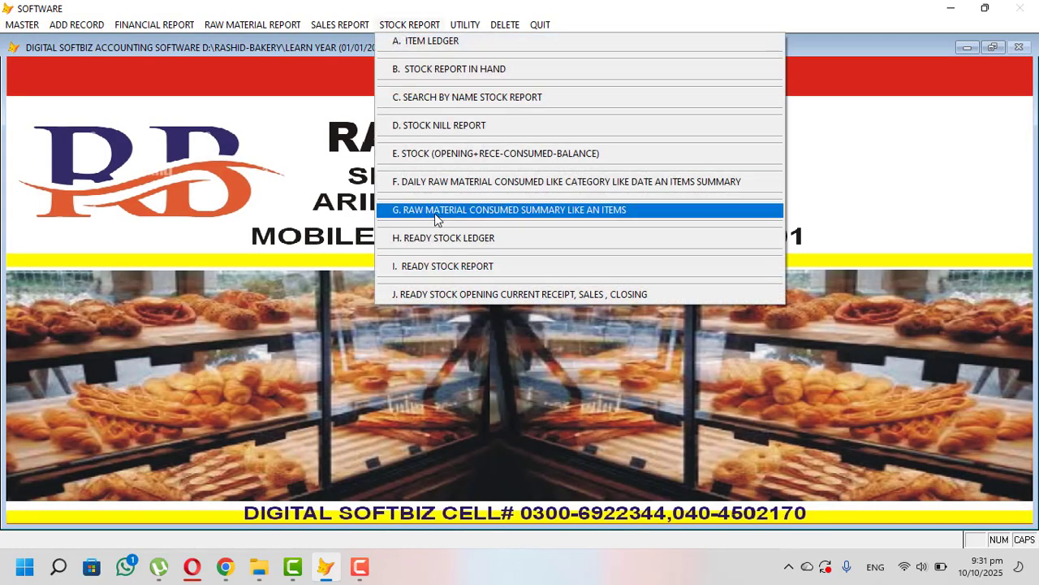
left_click(513, 213)
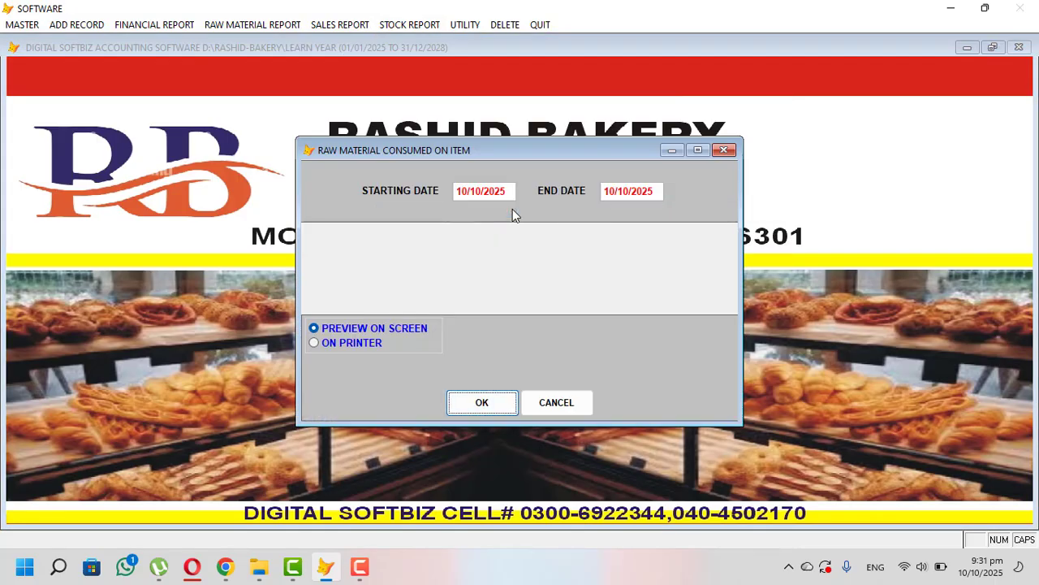
key("Return")
double_click(436, 79)
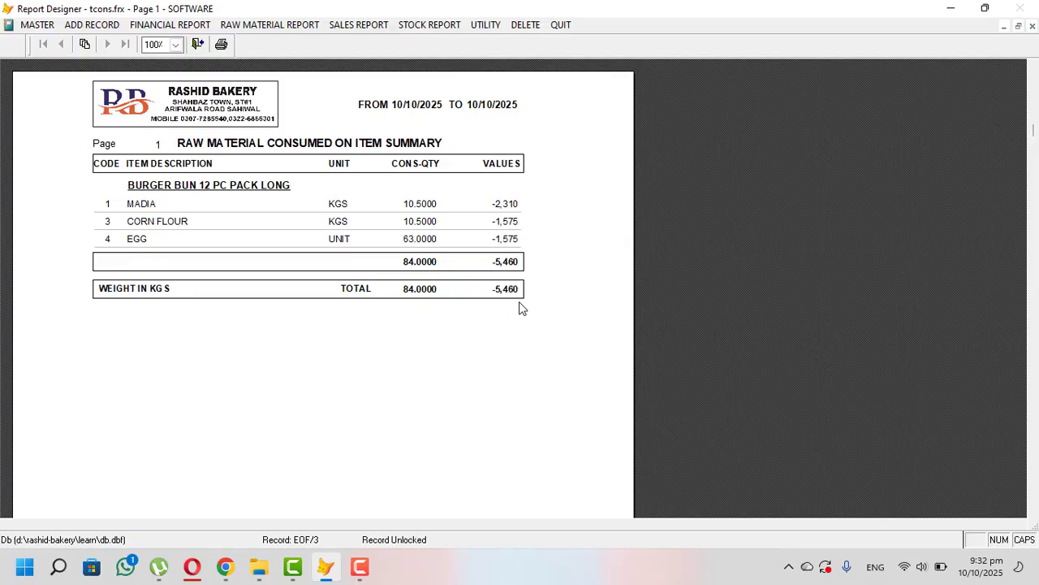
key("Escape")
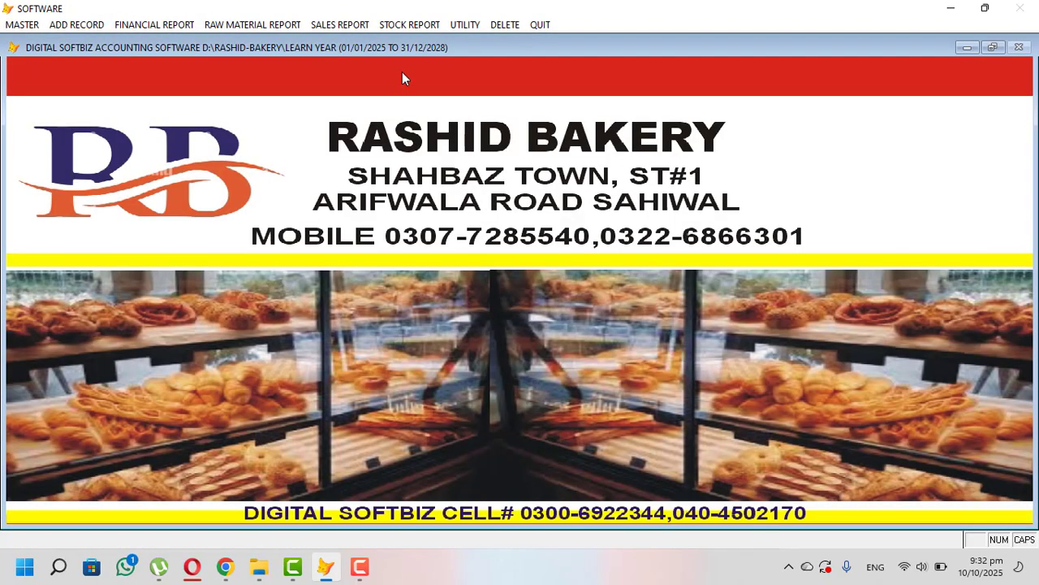
- Preview the ready stock report to 10/10/2025: 12476.000 units worth 4,008,880
left_click(414, 25)
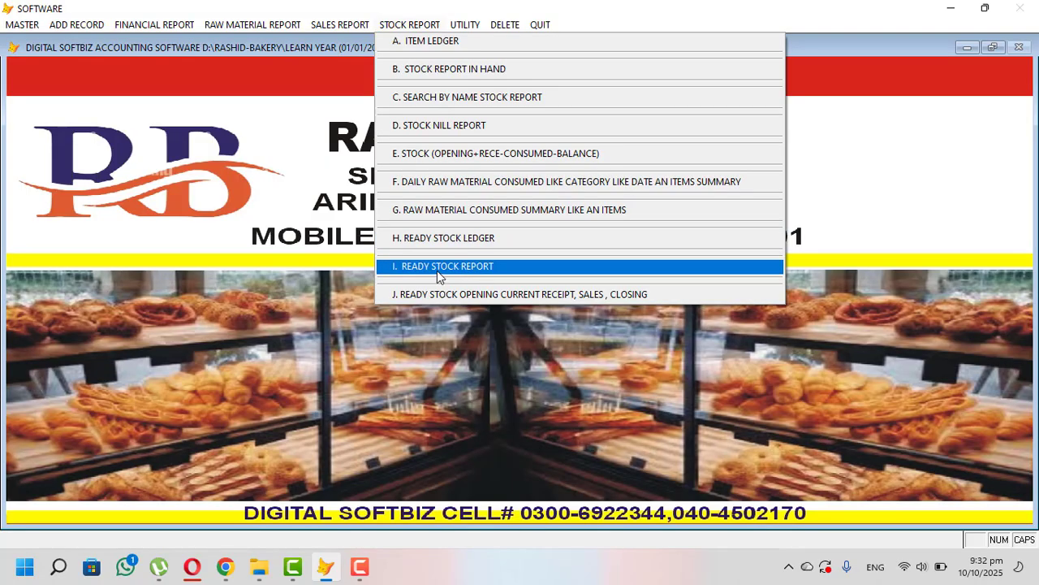
left_click(481, 266)
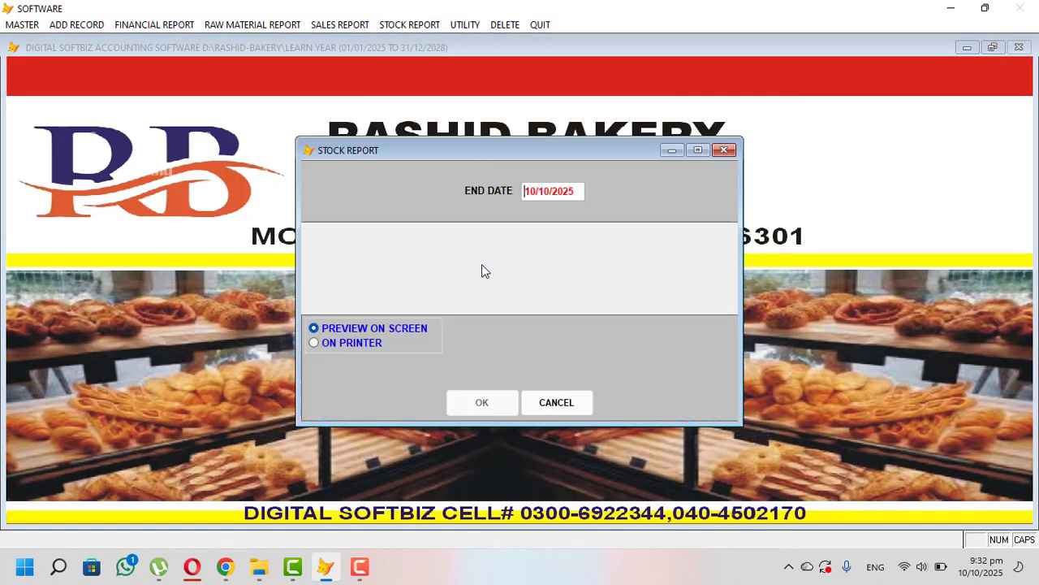
key("Return")
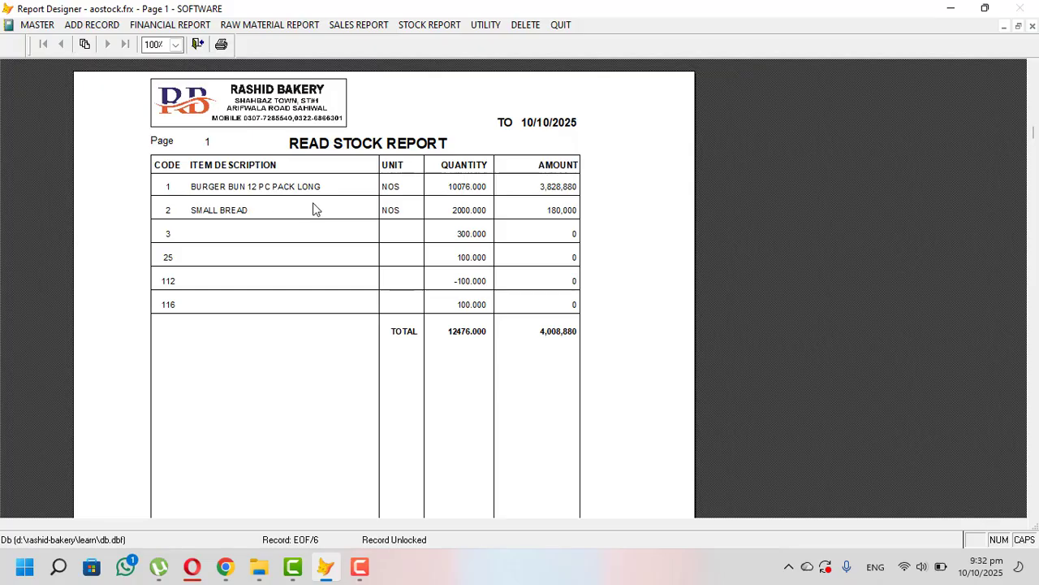
left_click(459, 181)
left_click(460, 176)
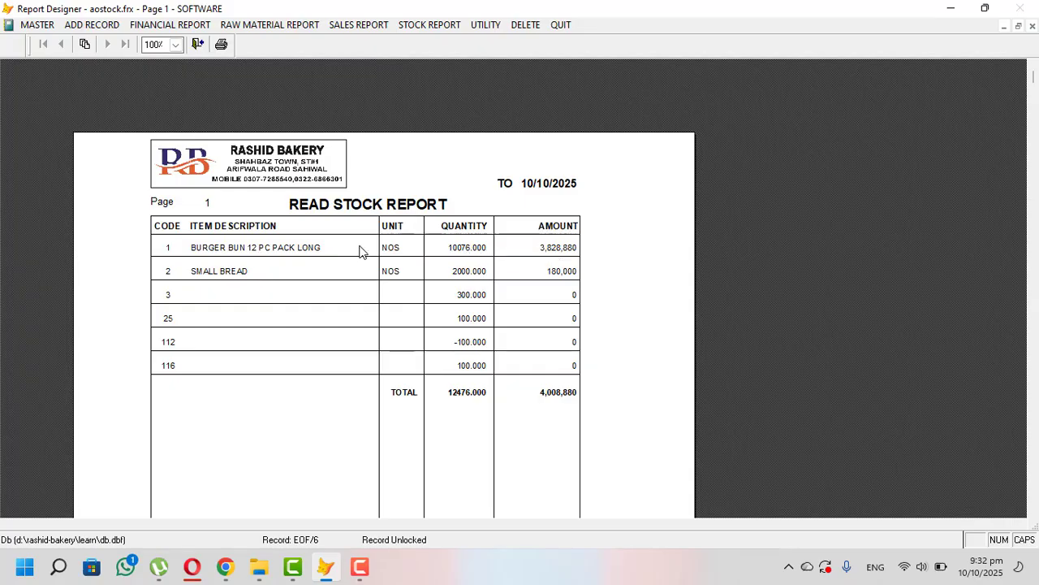
key("Escape")
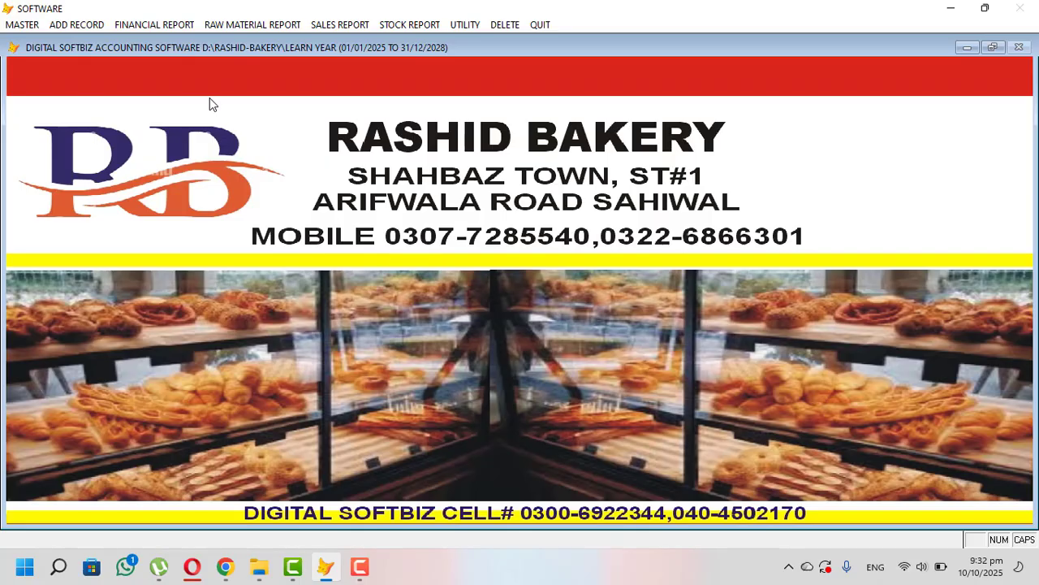
- Save sales invoice bill 1 to the customer for 10 BURGER BUN 12 PC PACK LONG at 380, totalling 3800
left_click(71, 24)
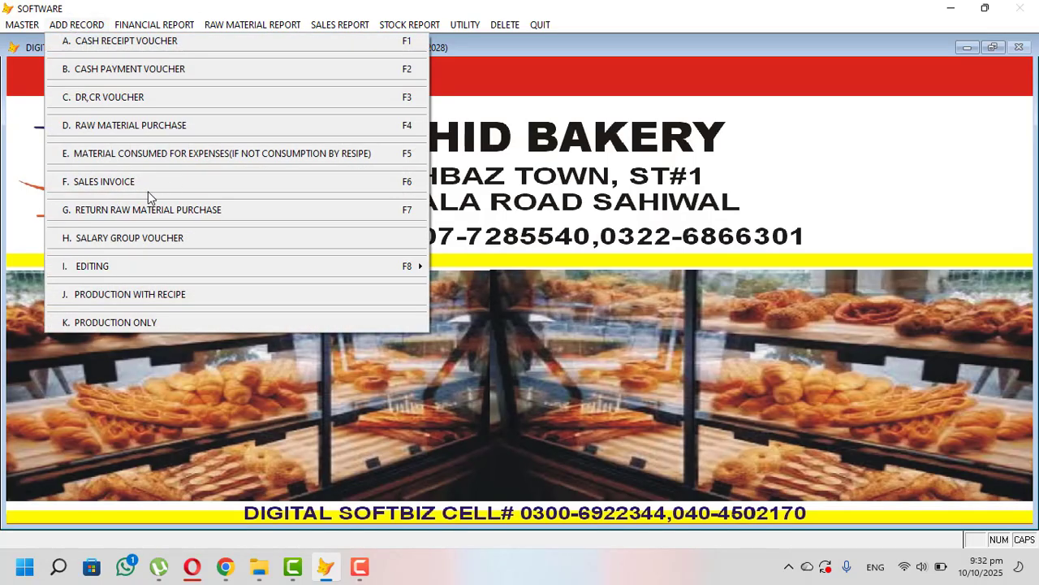
left_click(202, 187)
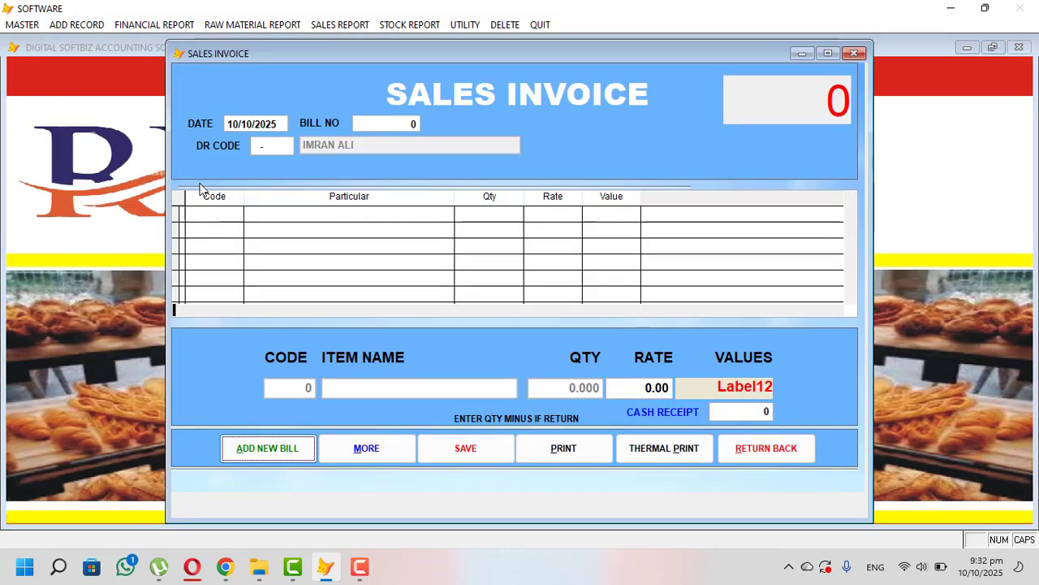
key("Return")
key("Return")
key("Return")
key("Return")
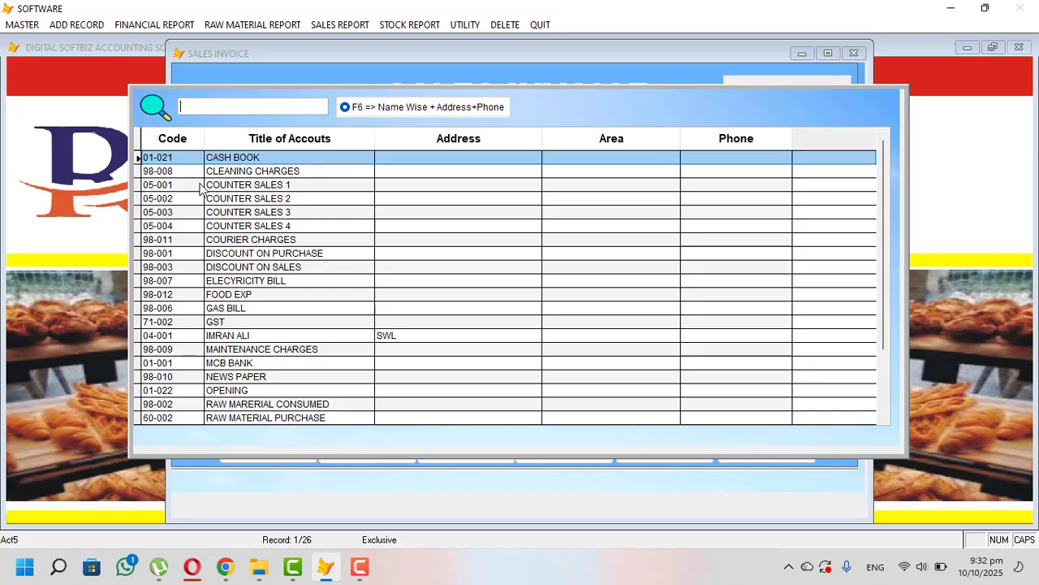
type("ve")
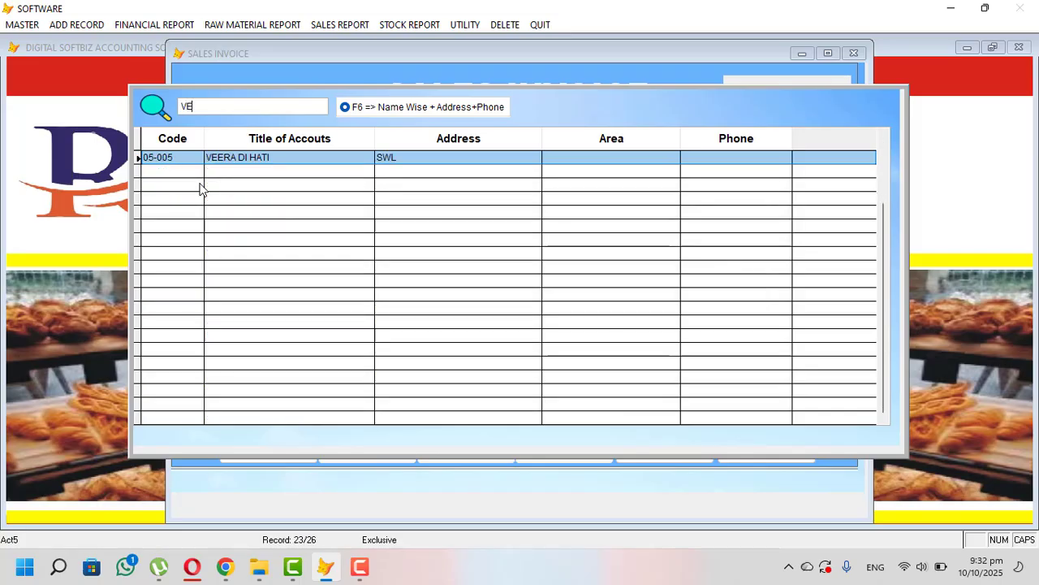
key("Return")
key("Return")
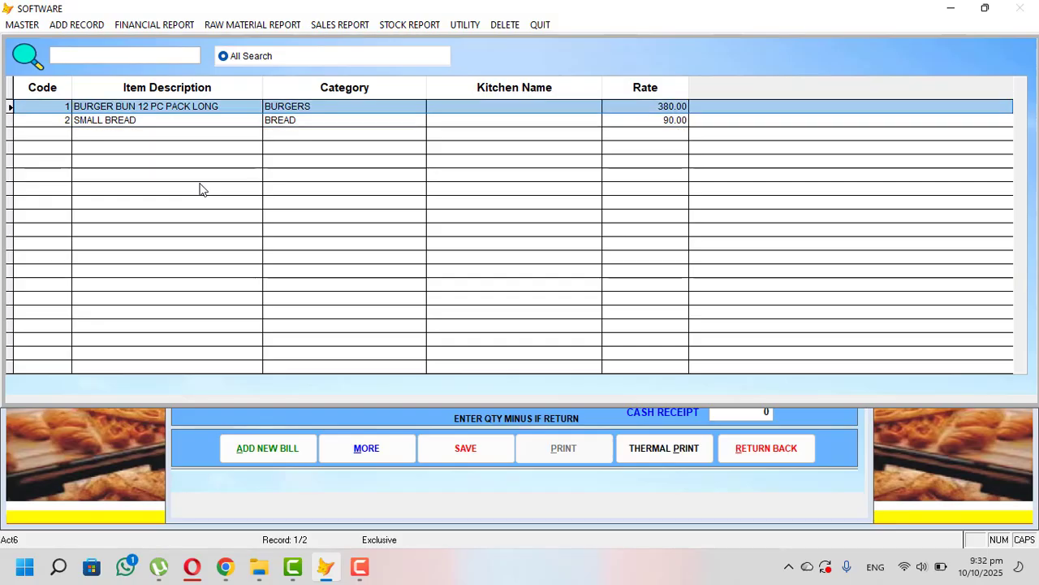
key("Return")
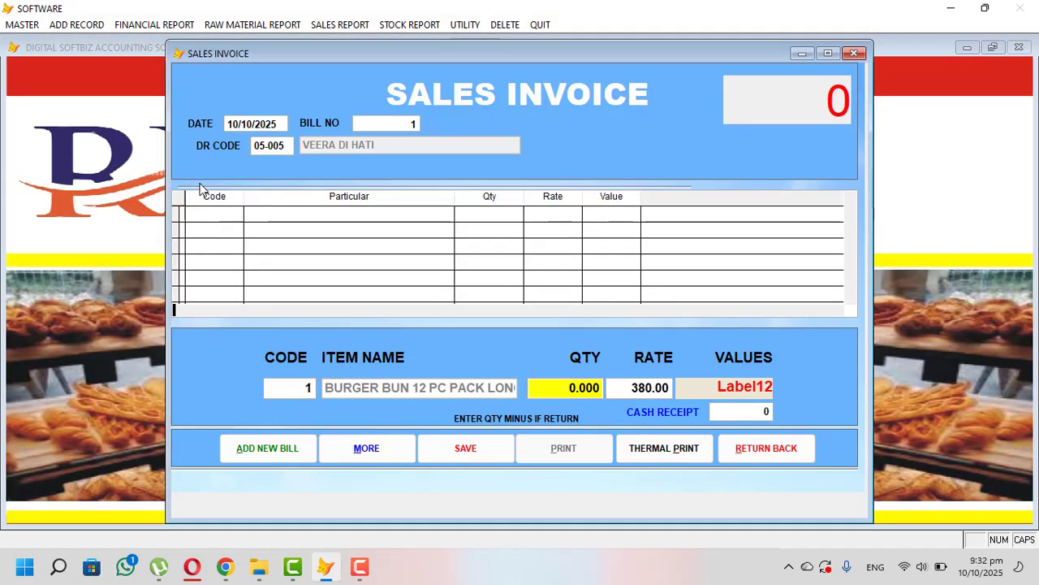
type("10")
key("Return")
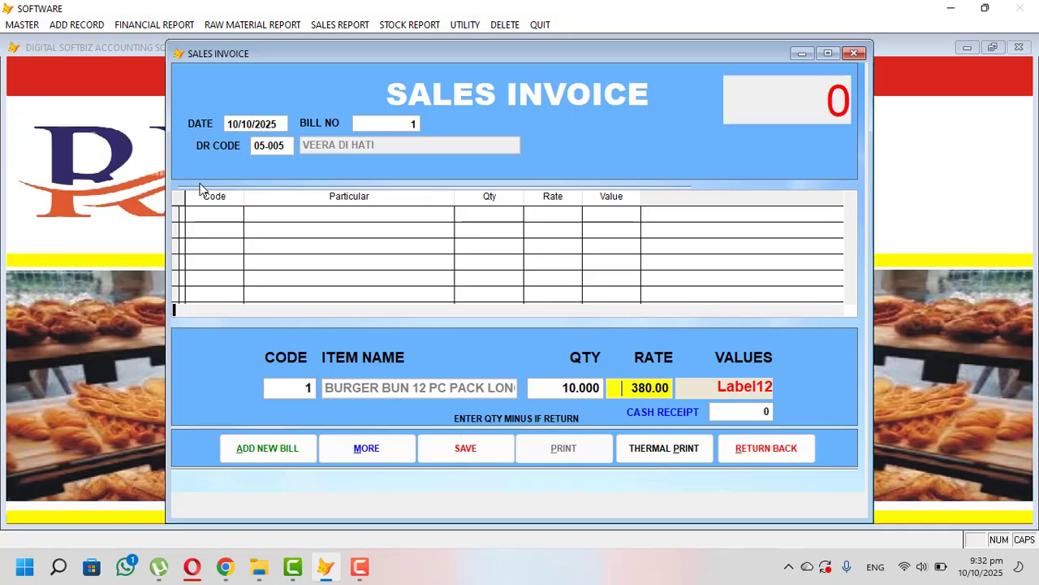
key("Return")
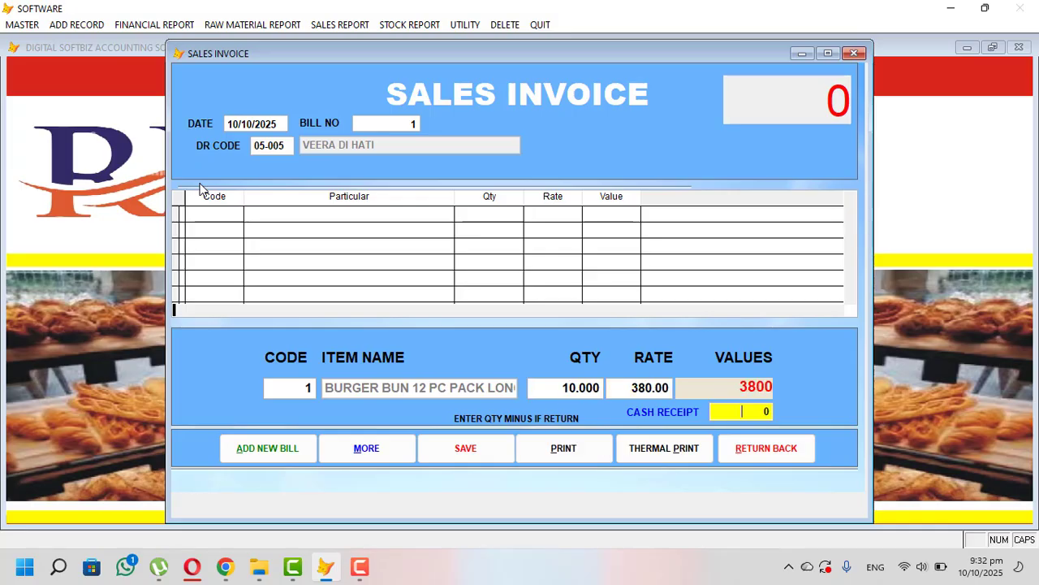
key("Return")
key("Return")
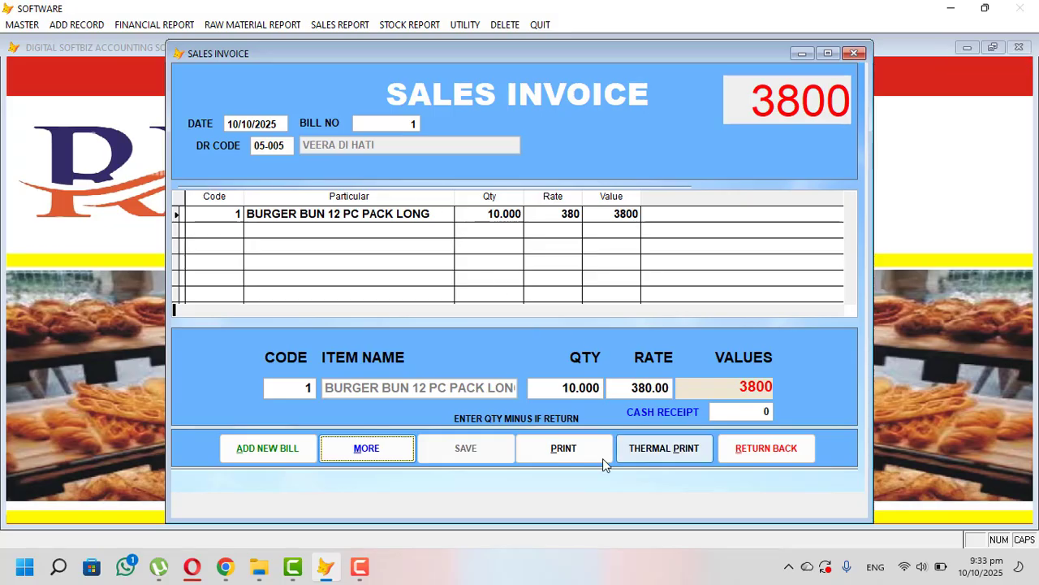
left_click(786, 449)
- Enter cash receipt voucher for bill 1 from the customer's account, receiving 3,800
left_click(99, 25)
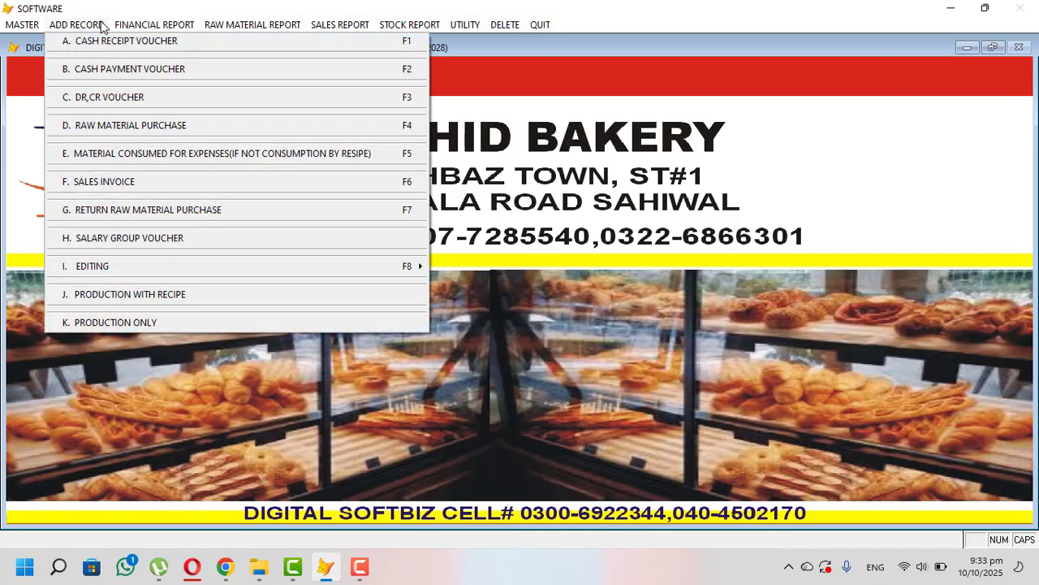
left_click(121, 44)
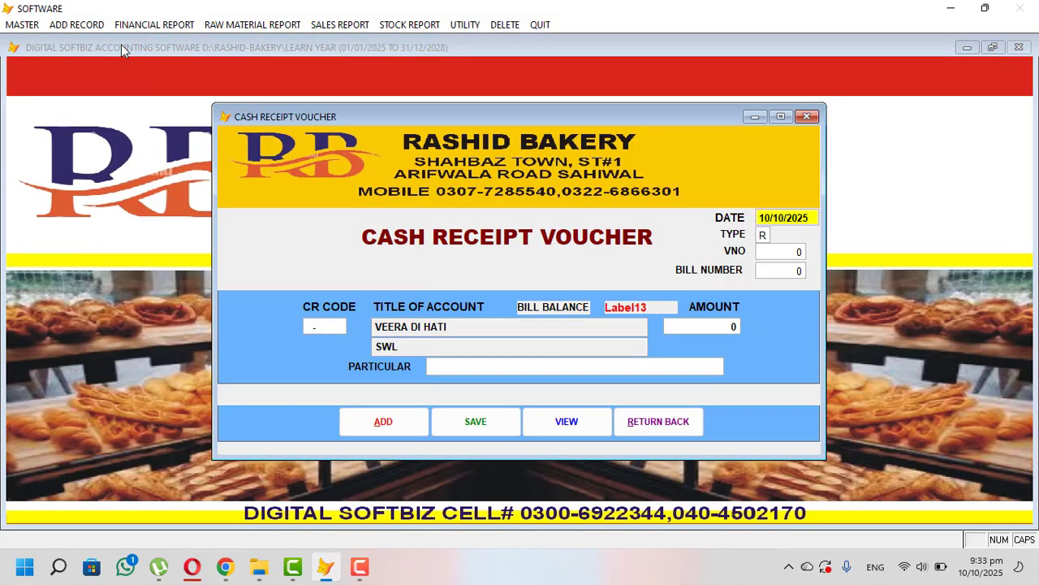
type("1")
key("Return")
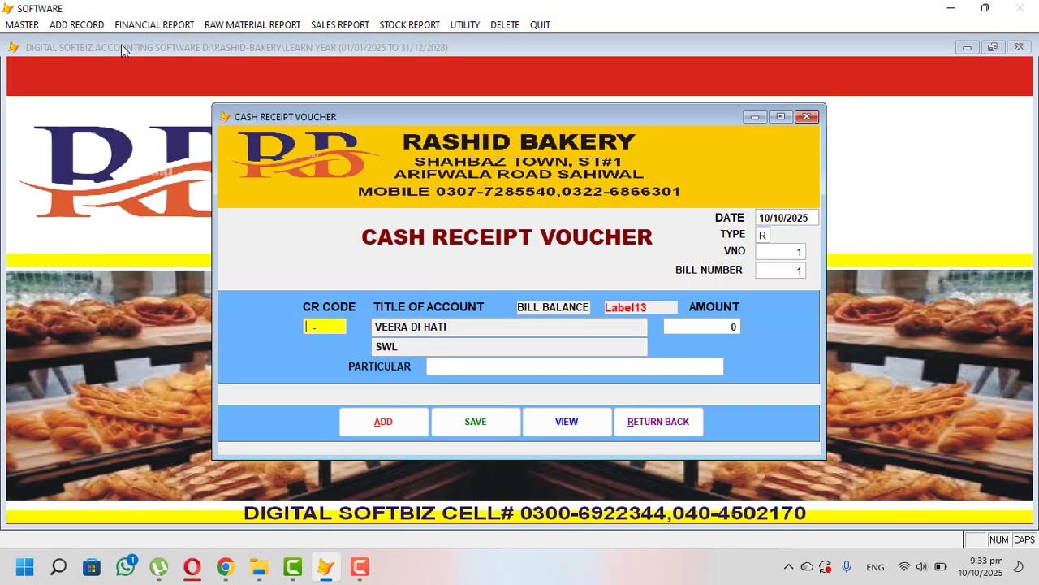
key("Return")
type("ve")
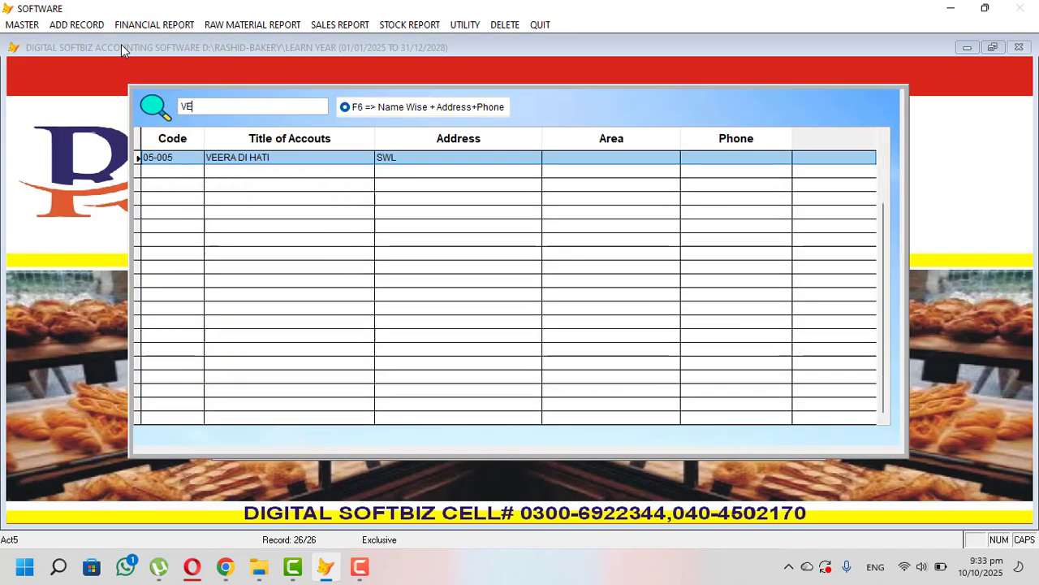
key("Return")
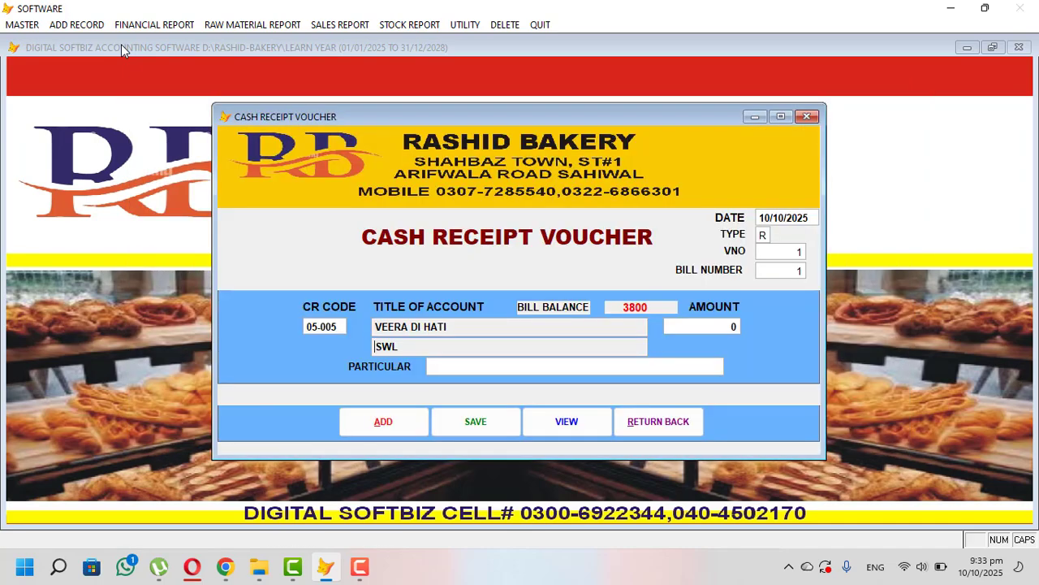
key("Return")
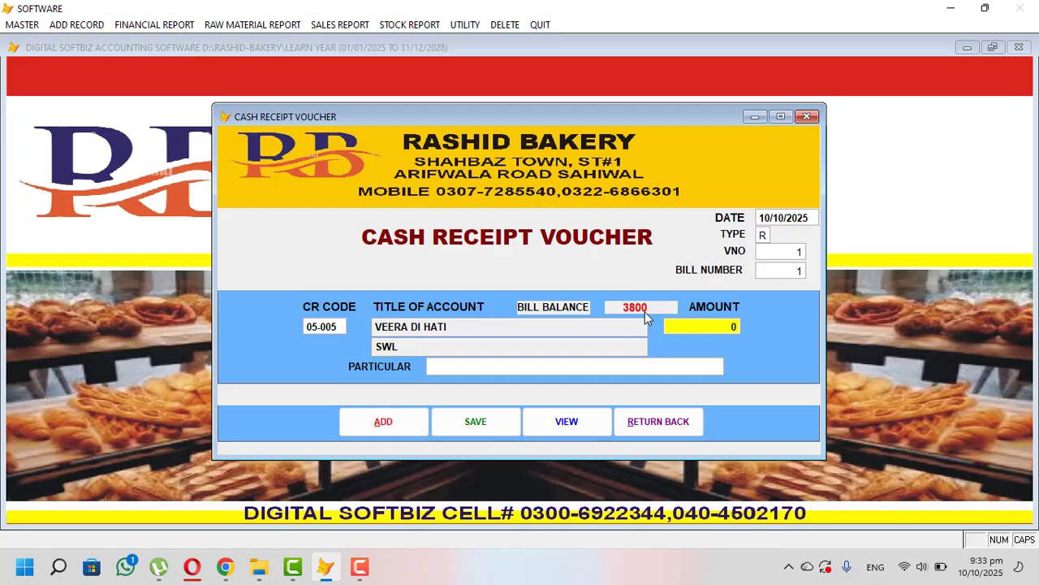
type("380.0")
key("Return")
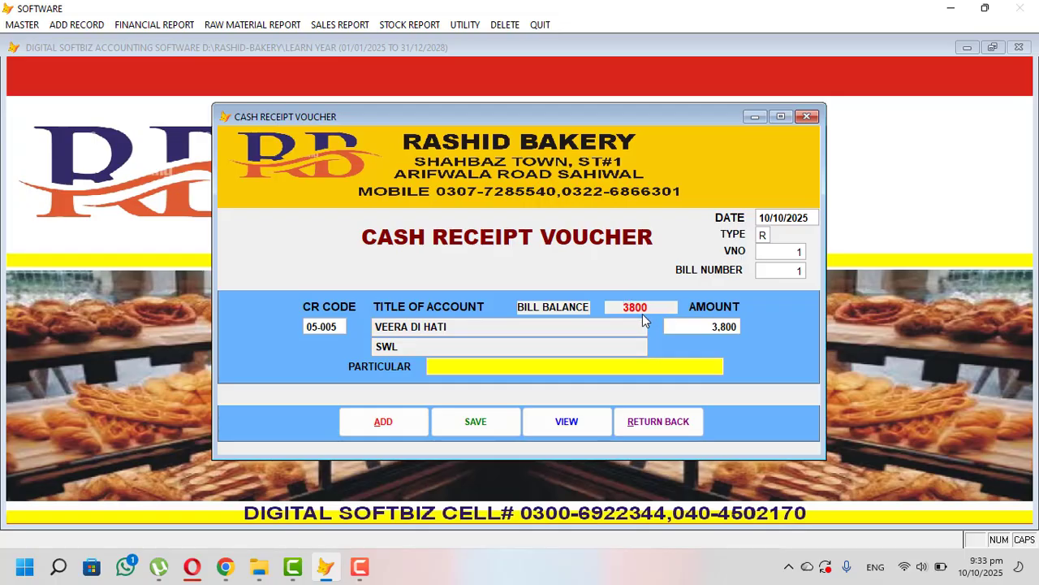
- Save the 3,800 cash receipt and preview the ledger for the customer account 05-005
key("Return")
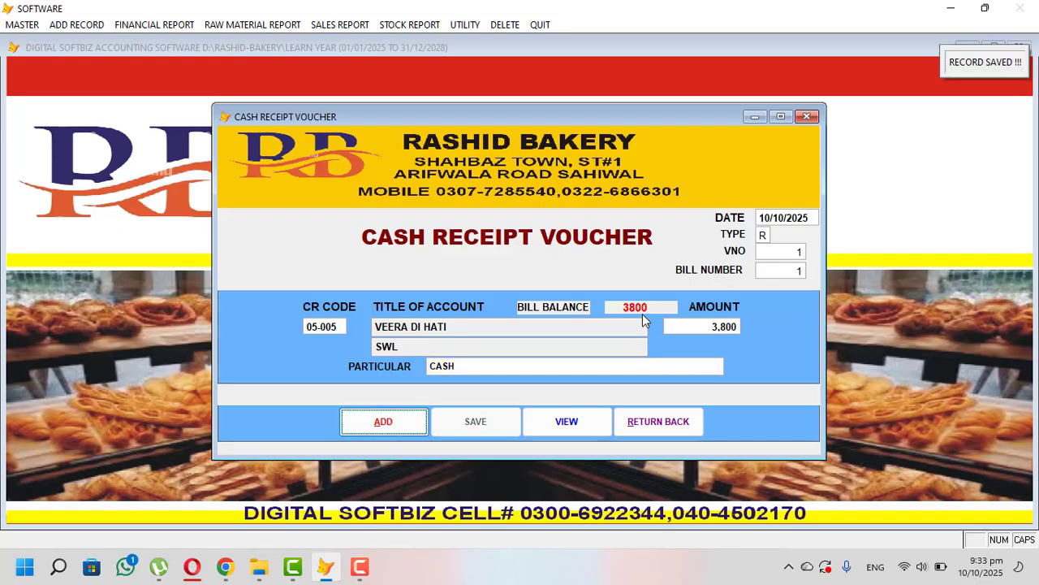
left_click(677, 415)
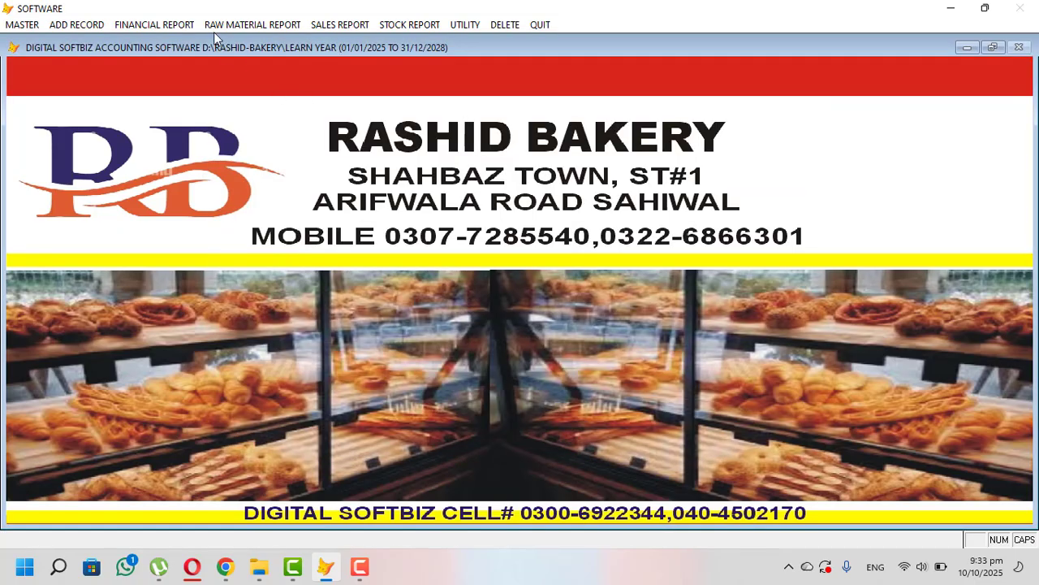
left_click(154, 24)
left_click(189, 40)
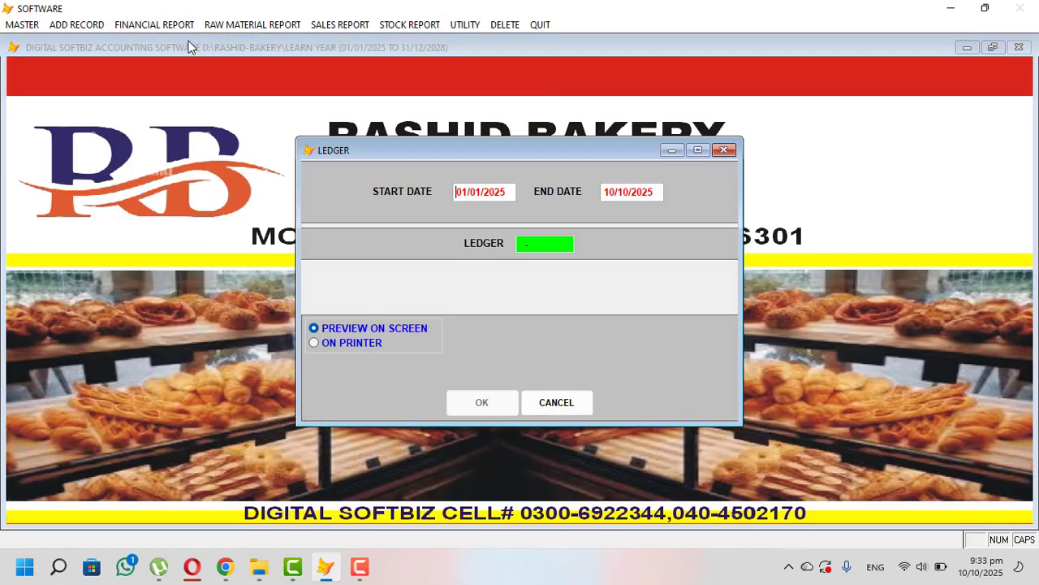
key("Return")
type("vee")
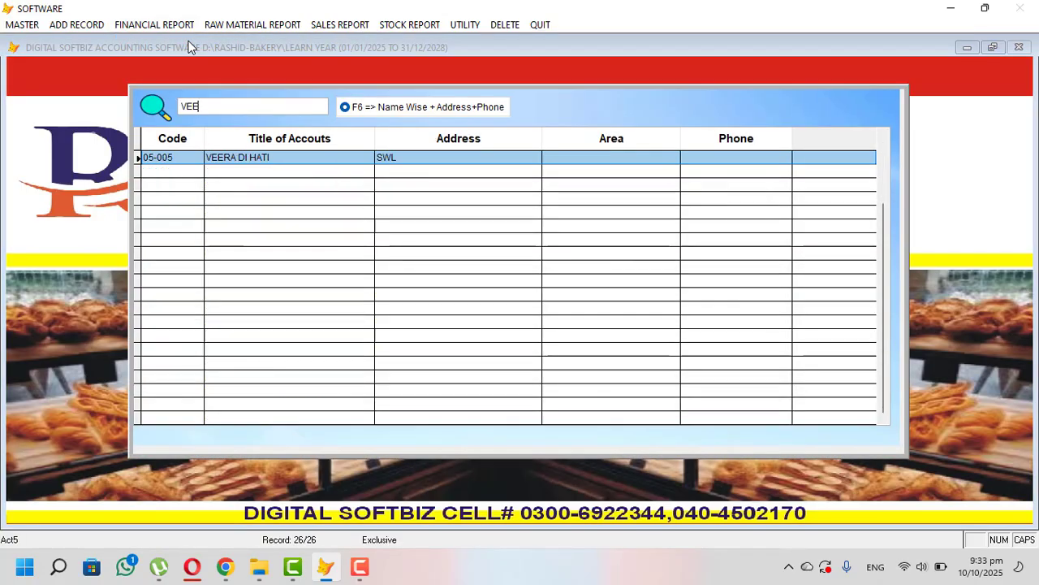
key("Return")
key("Return")
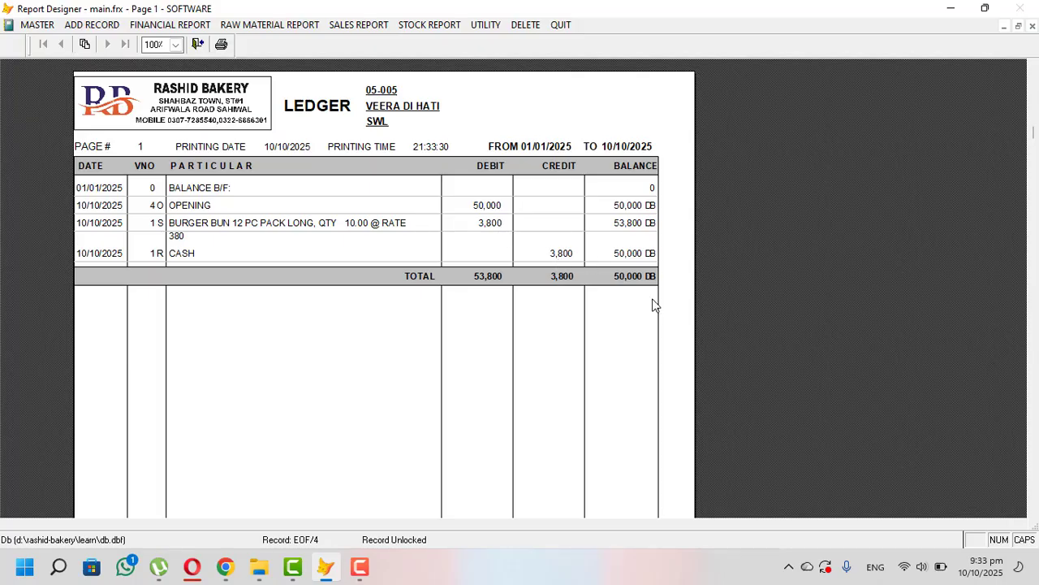
key("Escape")
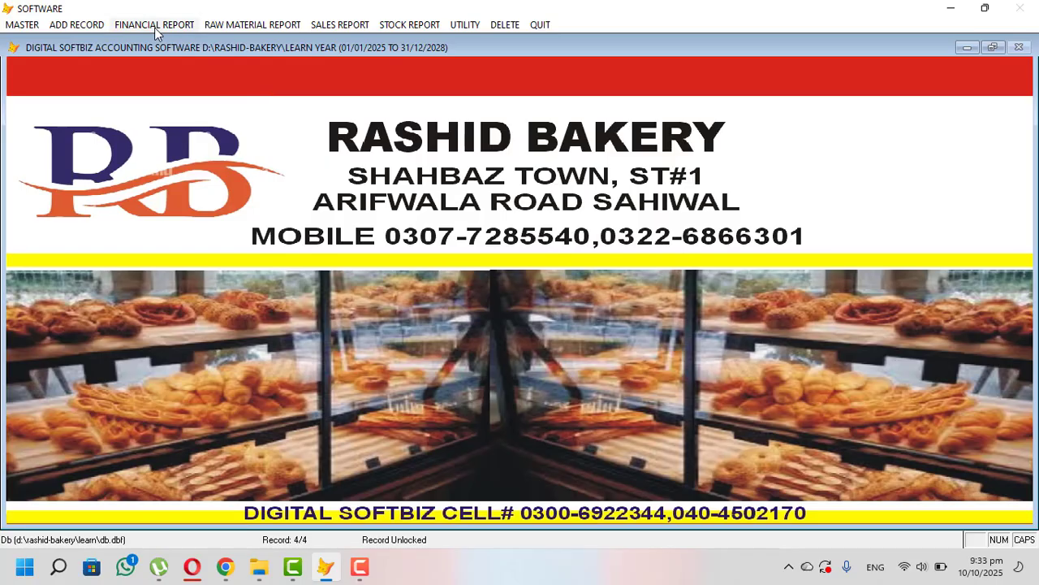
- Preview the 10 October 2025 cash book for account 01-021, showing the 3,800 balance
left_click(154, 27)
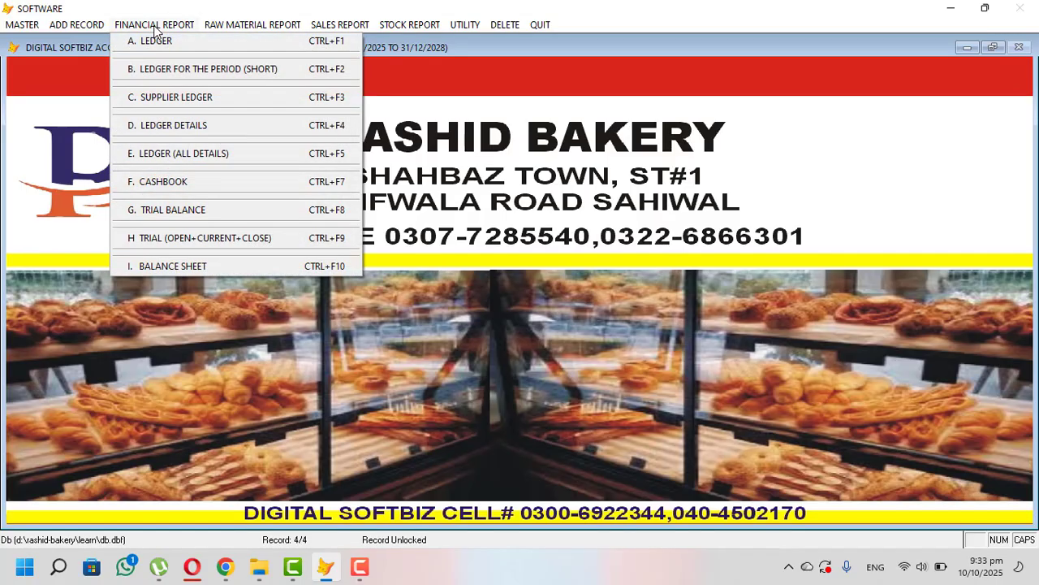
left_click(203, 186)
key("Return")
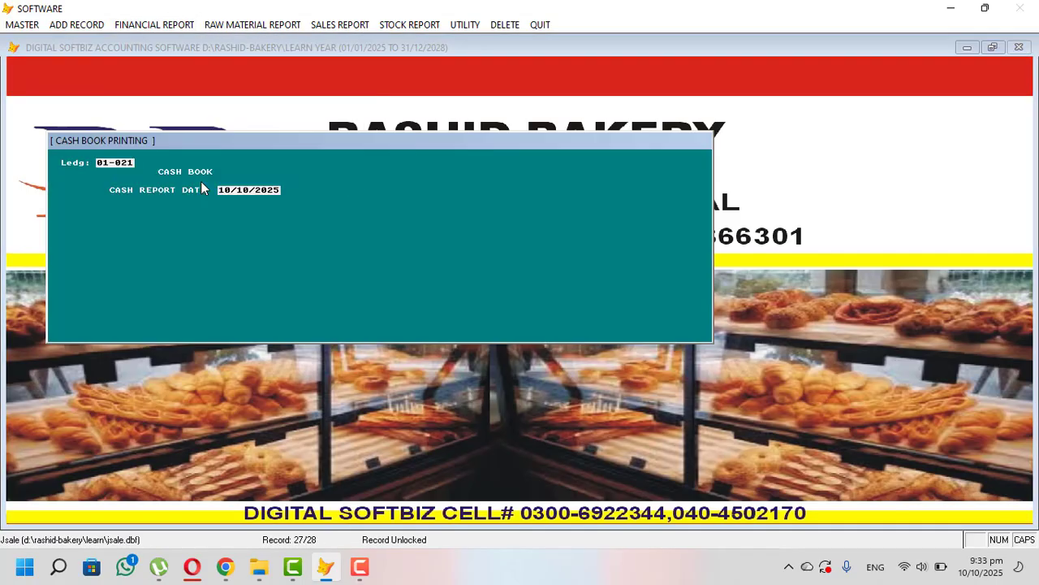
key("Return")
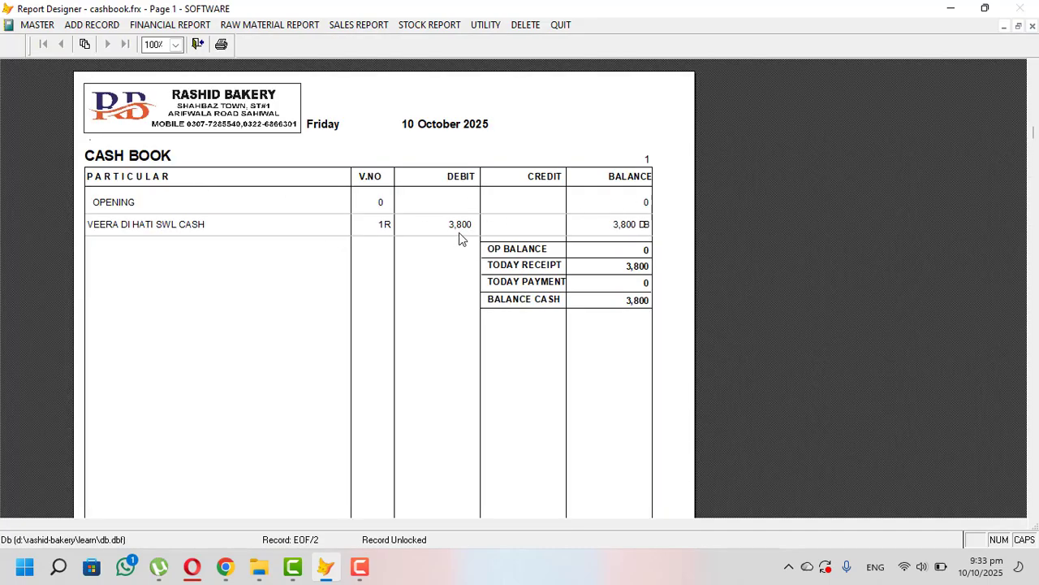
key("Escape")
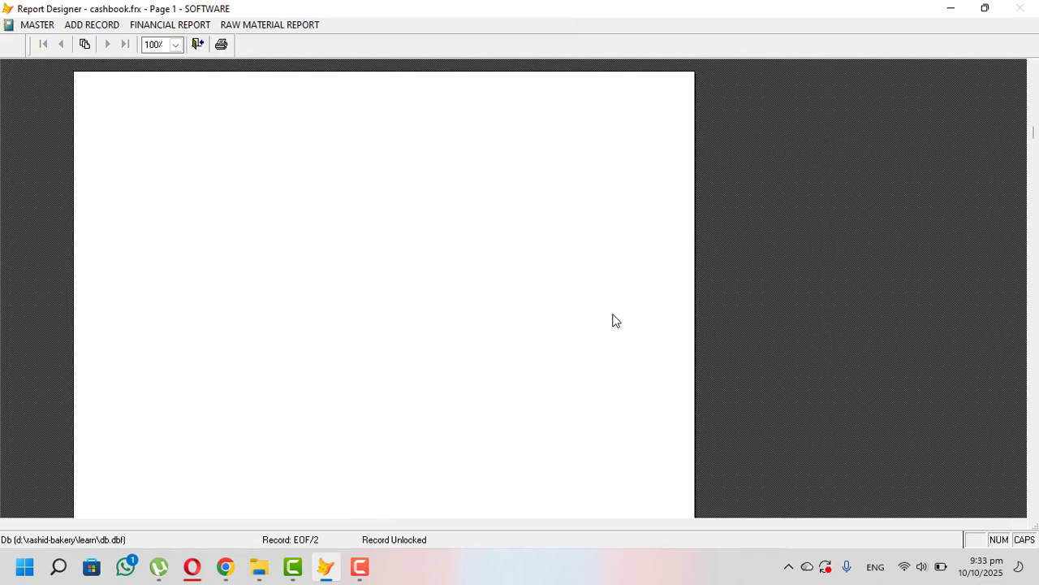
- Post a 1,000 cash payment debited to the payable account found with 'IMR'
left_click(92, 28)
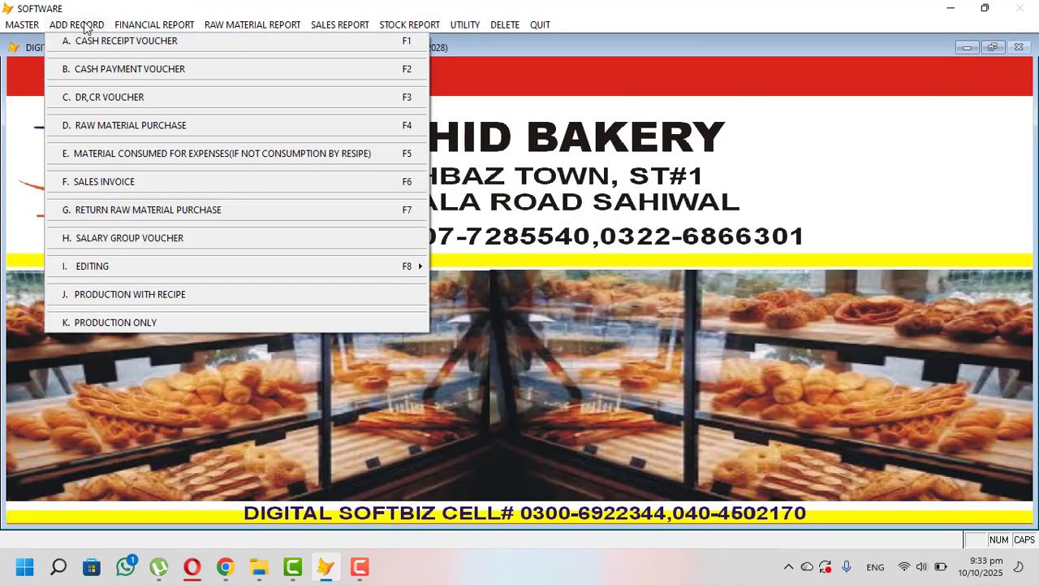
left_click(195, 71)
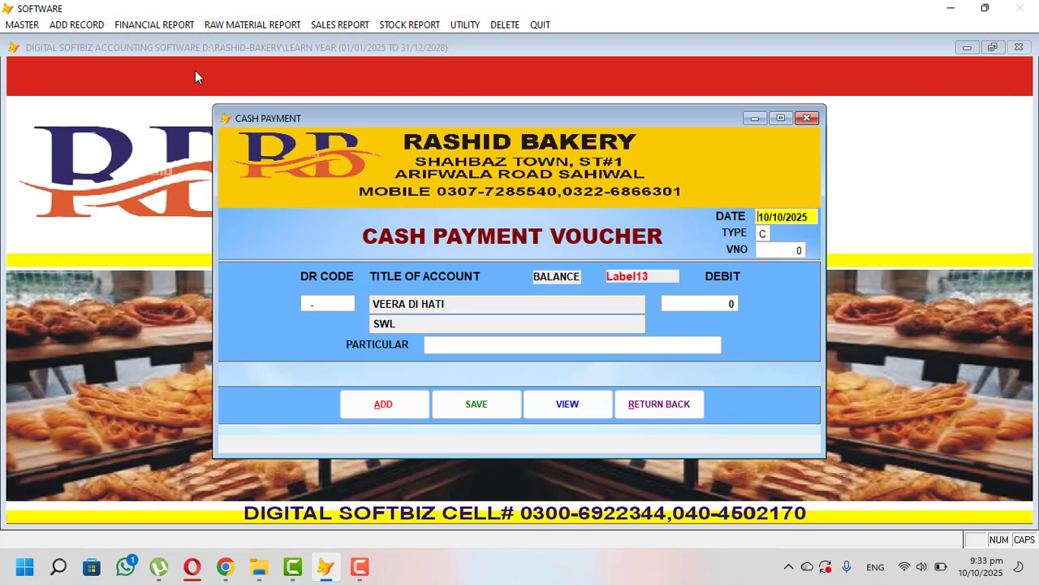
key("Return")
key("Return")
key("Return")
key("Return")
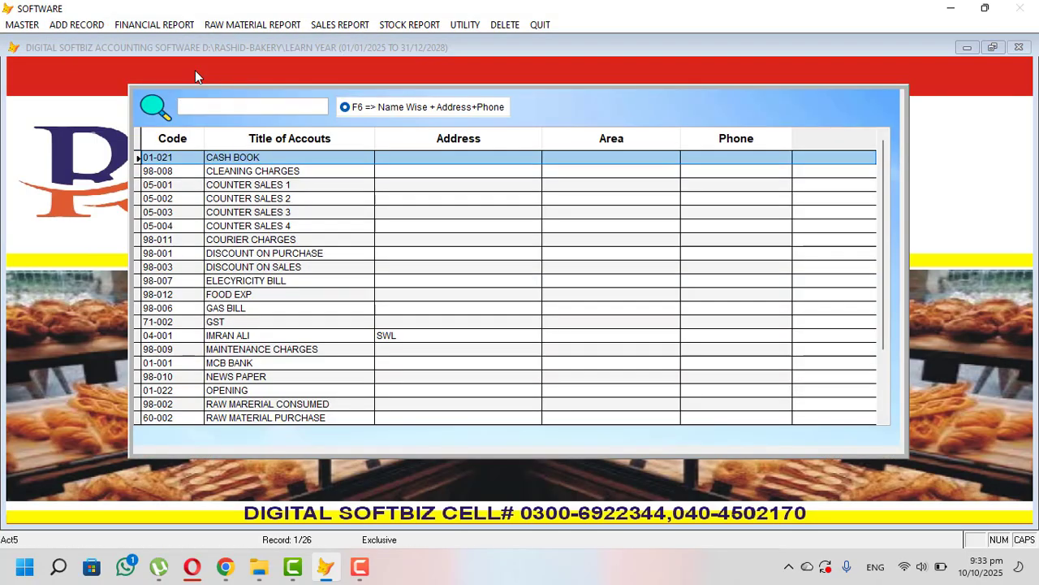
type("IMR")
key("Return")
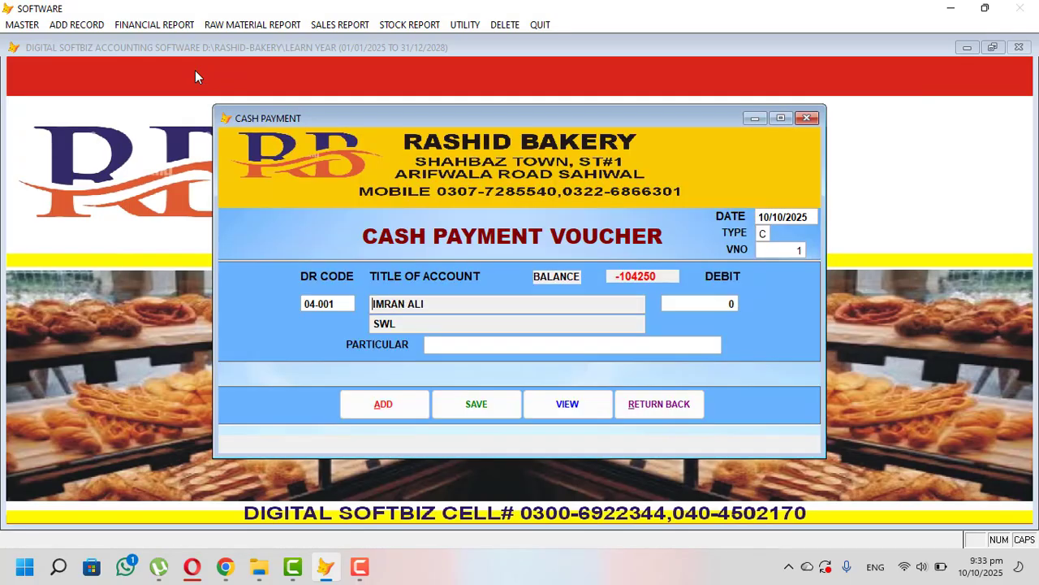
key("Return")
type("1.0")
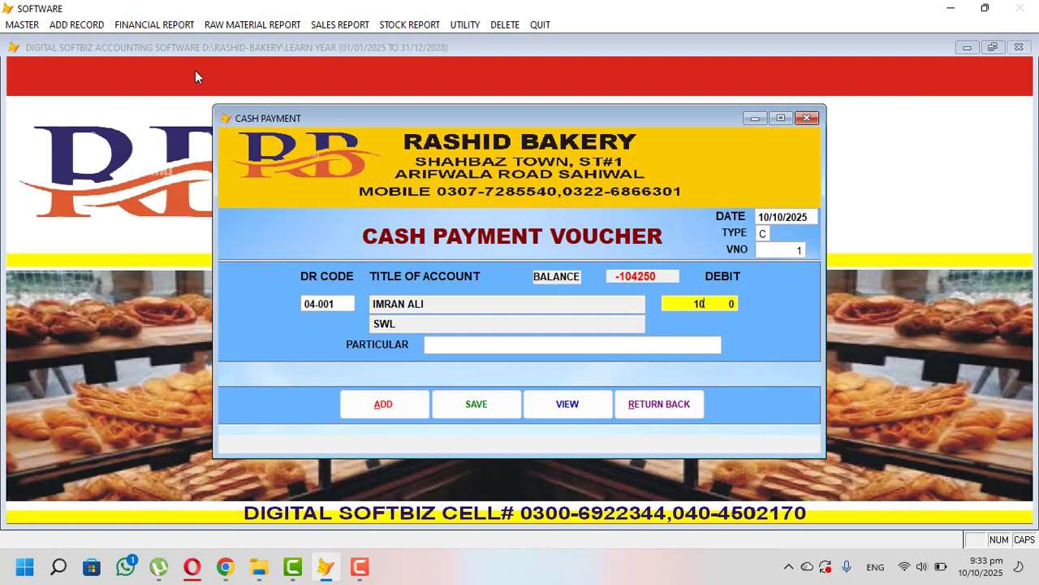
type("00.")
key("Return")
type("CASH")
key("Return")
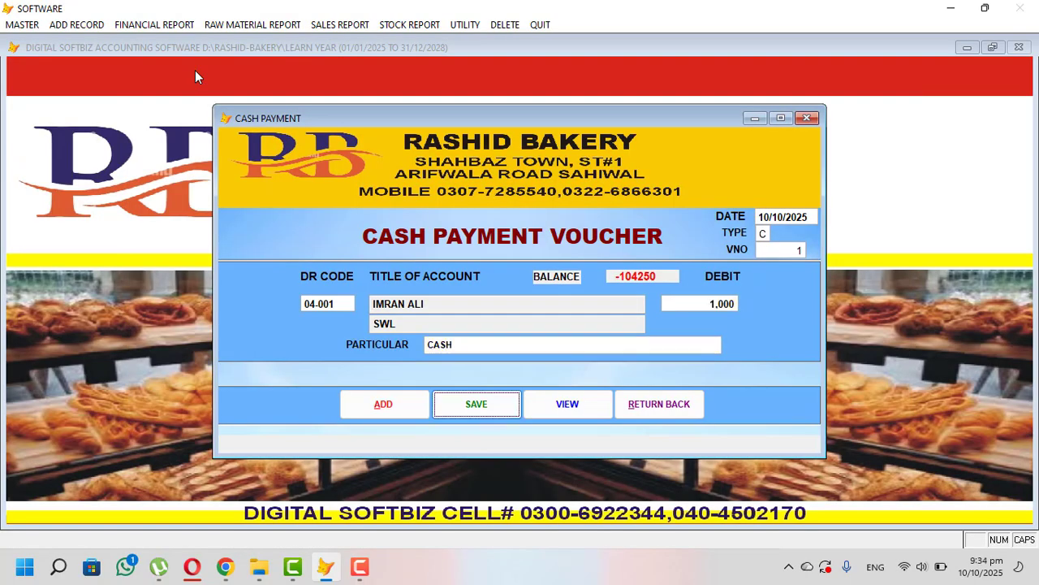
key("Return")
- Post a 500 cash payment to FOOD EXP for LUNCH
key("Return")
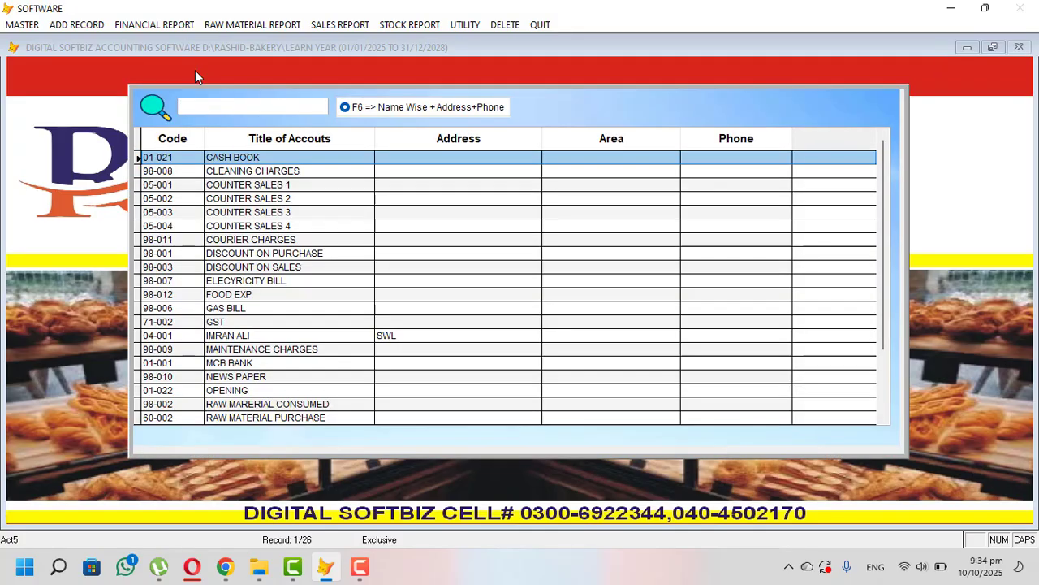
type("FOOD")
key("Return")
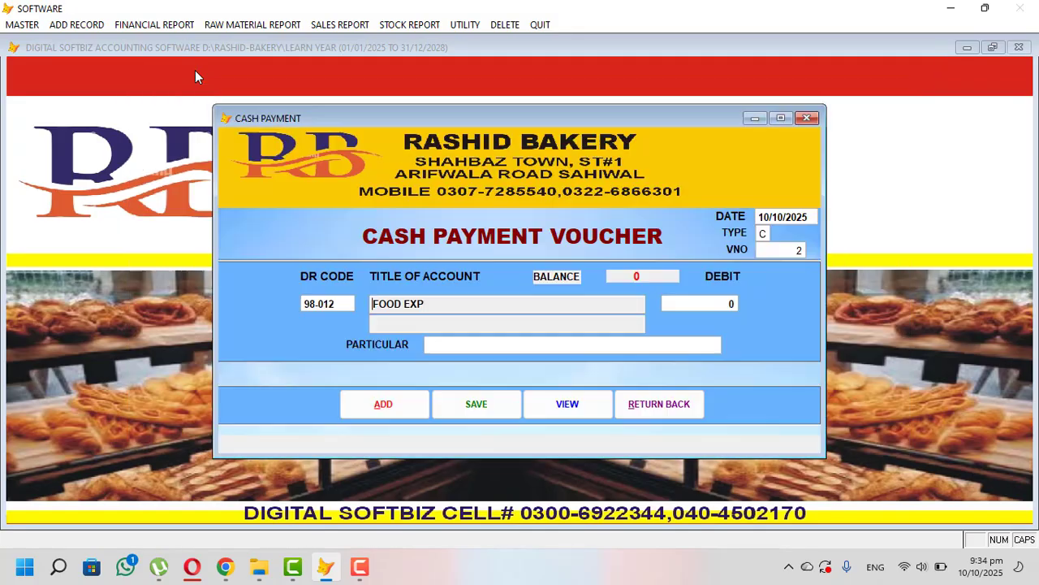
key("Return")
type("500   0")
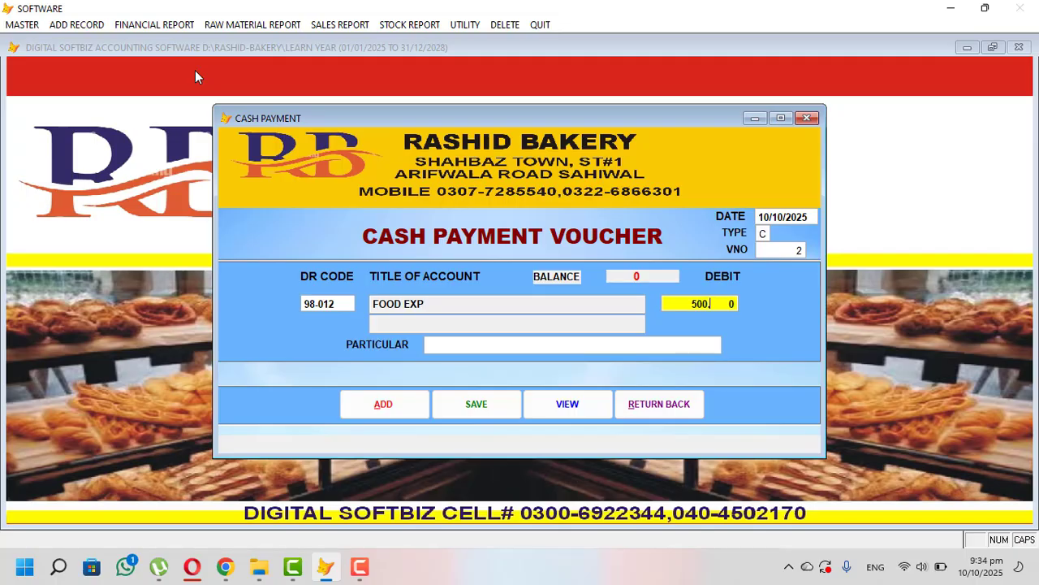
key("Return")
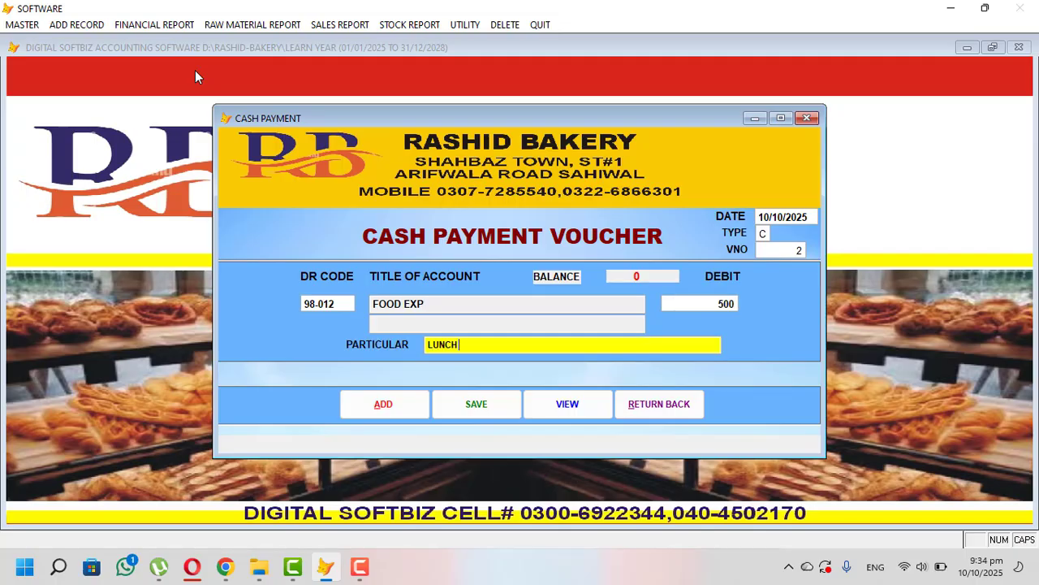
key("Return")
key("Return")
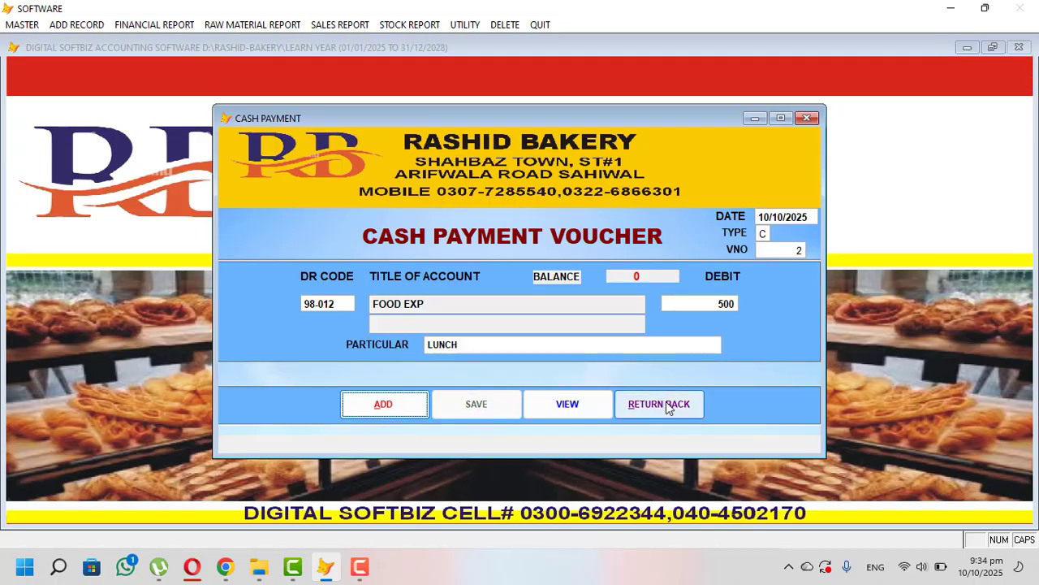
- Preview the 10 October cash book showing the 1,000 and 500 payments and 2,300 cash
left_click(666, 407)
left_click(177, 30)
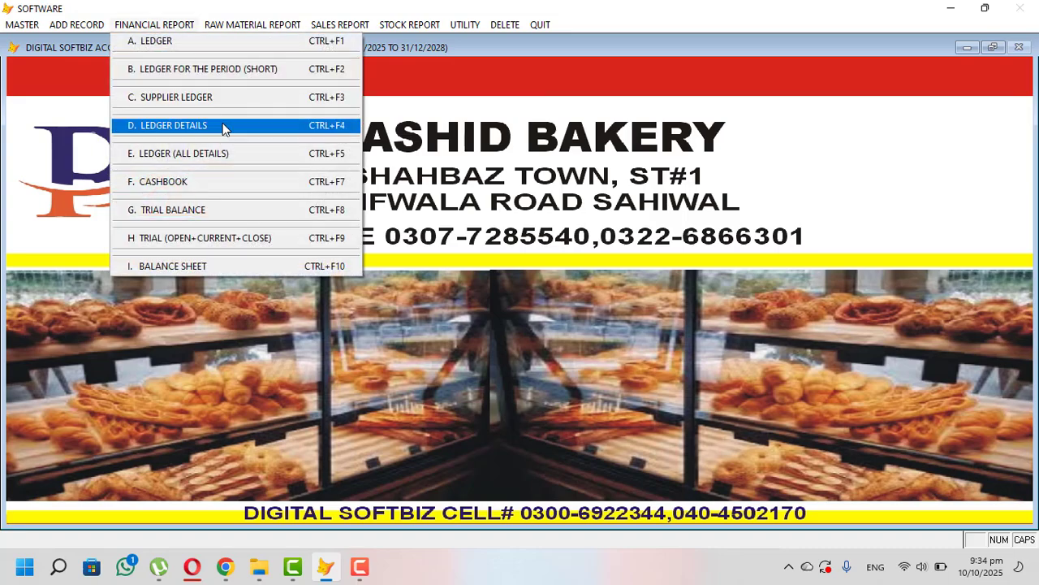
left_click(183, 186)
key("Return")
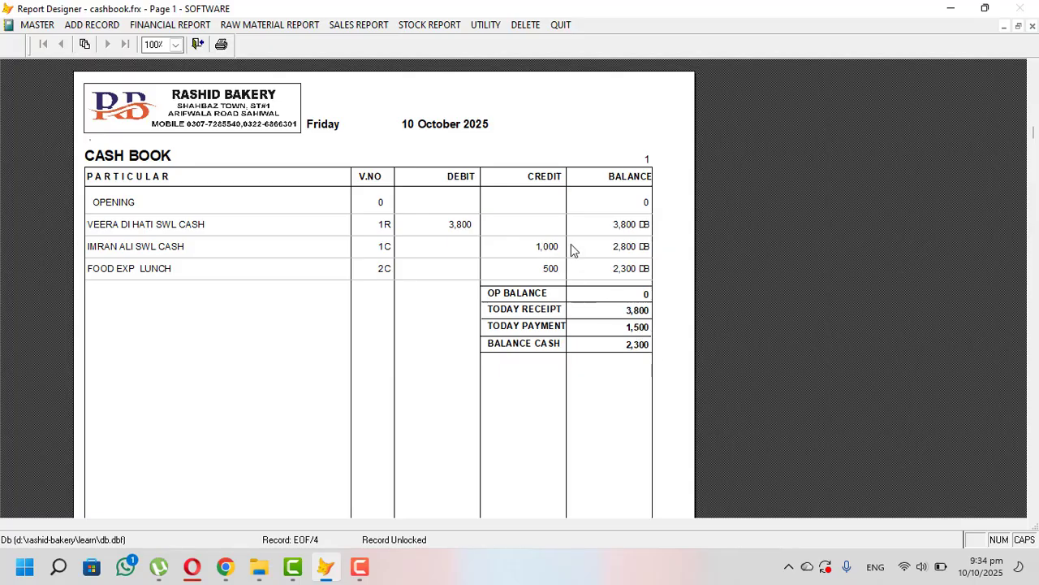
key("Escape")
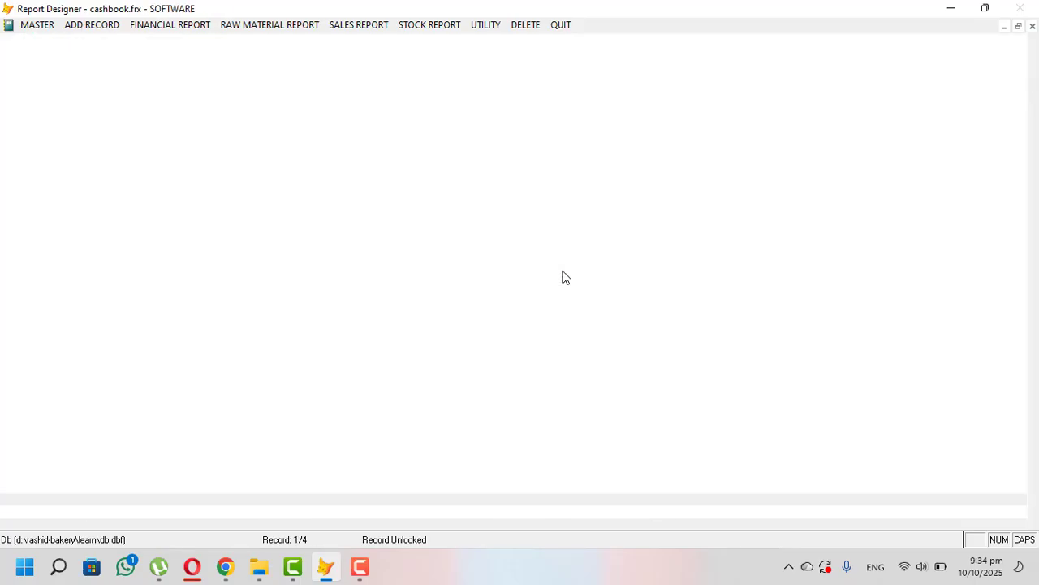
left_click(117, 24)
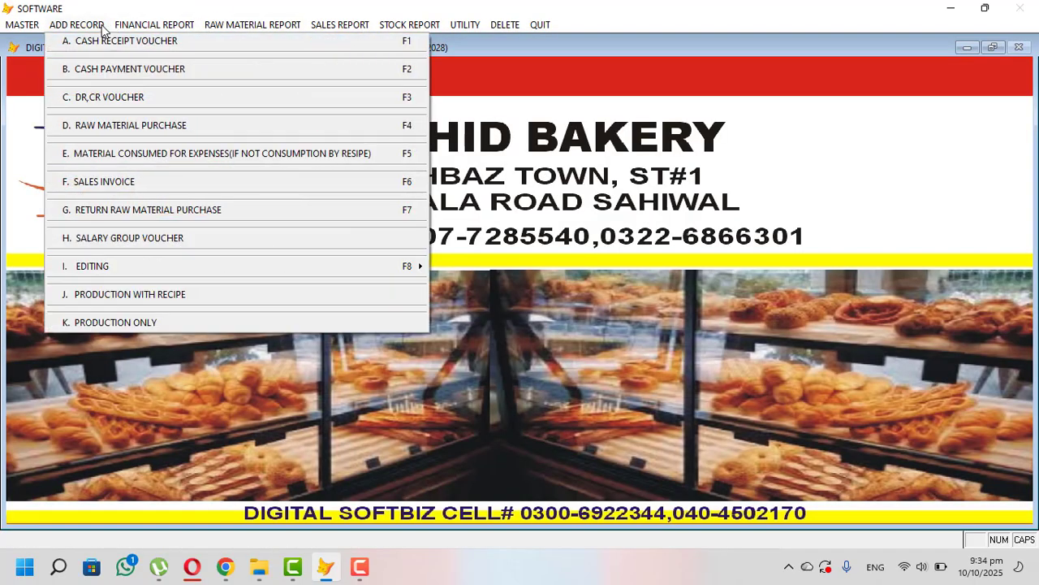
- Start a debit/credit voucher debiting payable account 04-001 and crediting MCB BANK
left_click(125, 97)
key("Return")
key("Return")
key("Return")
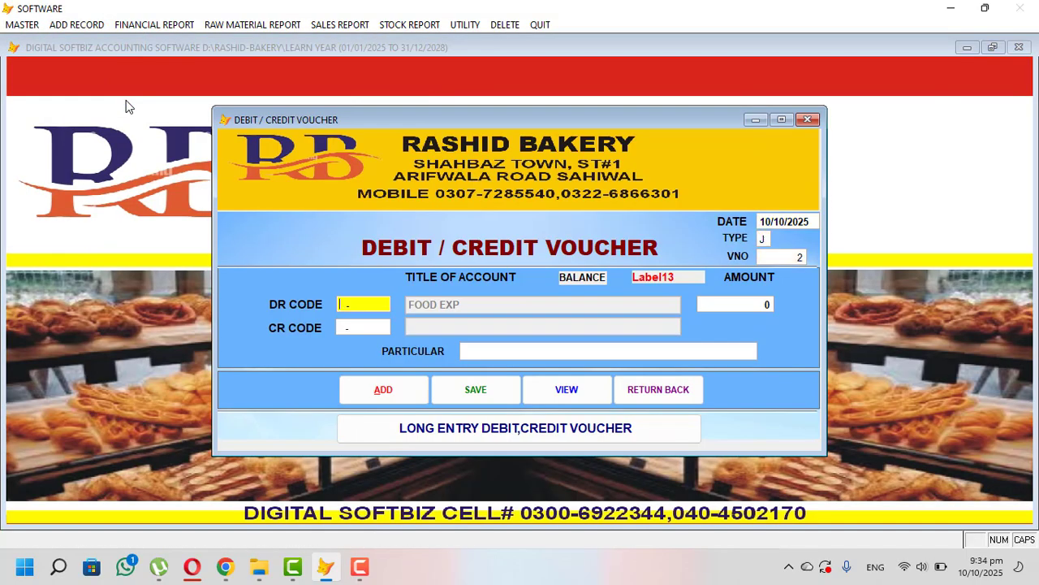
key("Return")
type("IMRA")
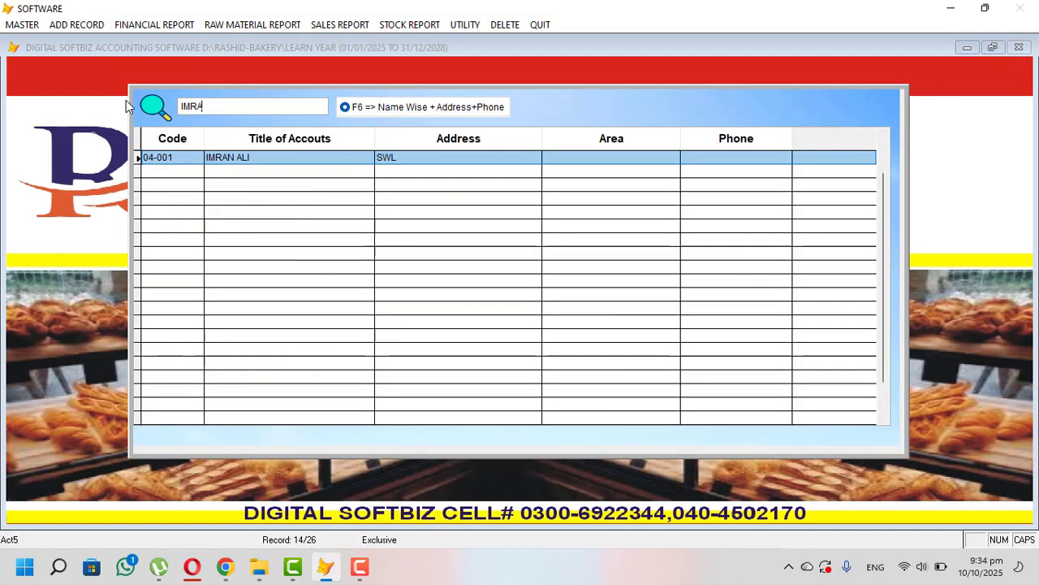
key("Return")
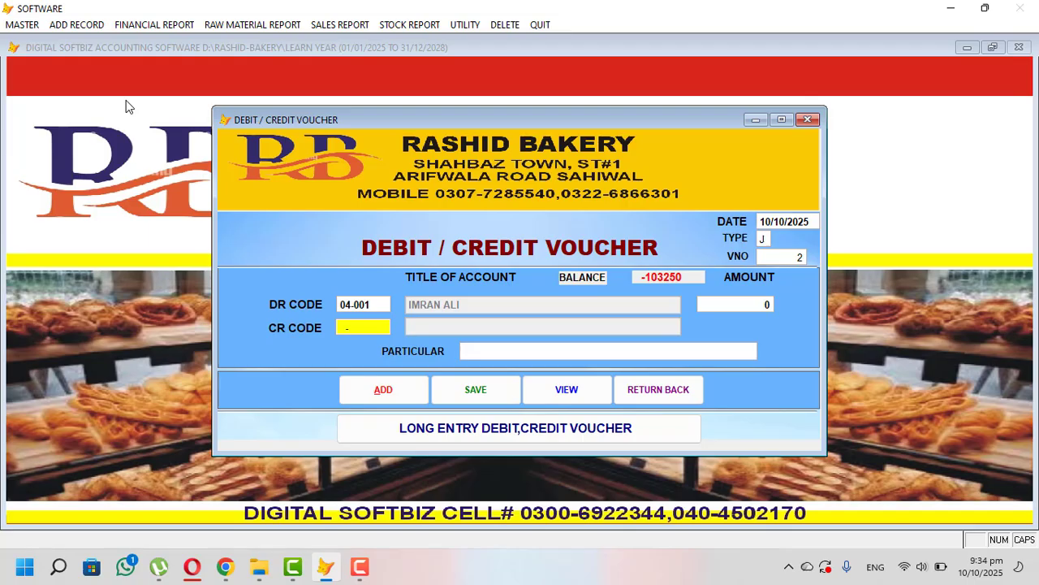
key("Return")
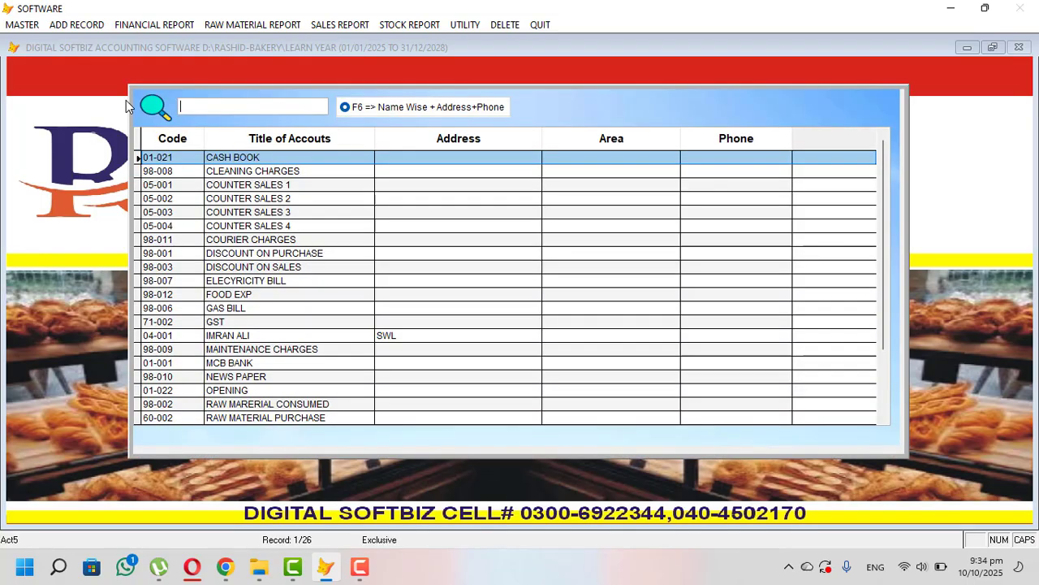
type("MCB")
key("Return")
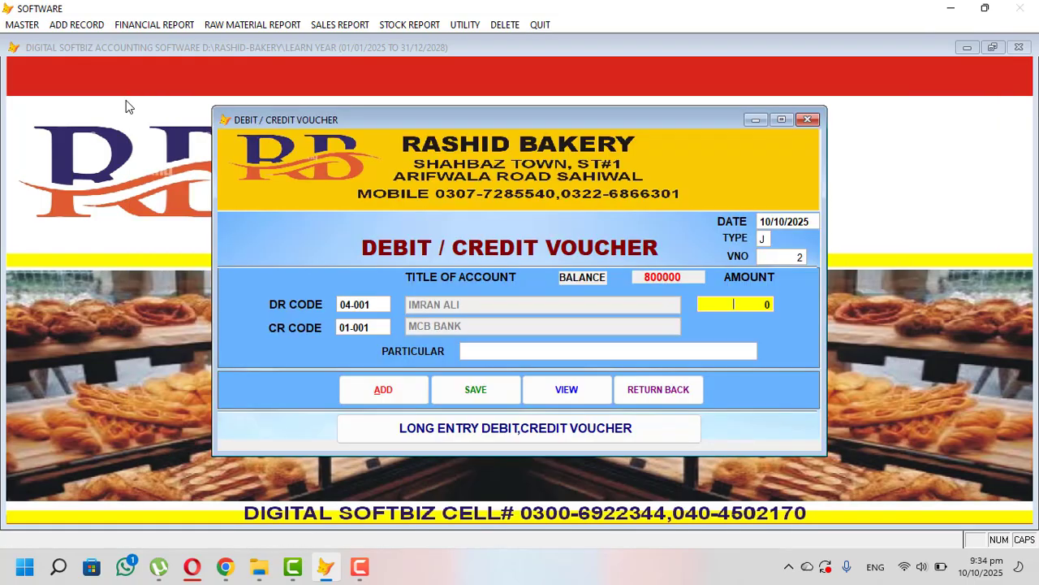
- Enter 20,000 with particular ONLINE and save the journal voucher
type("20.000")
key("Return")
type("C")
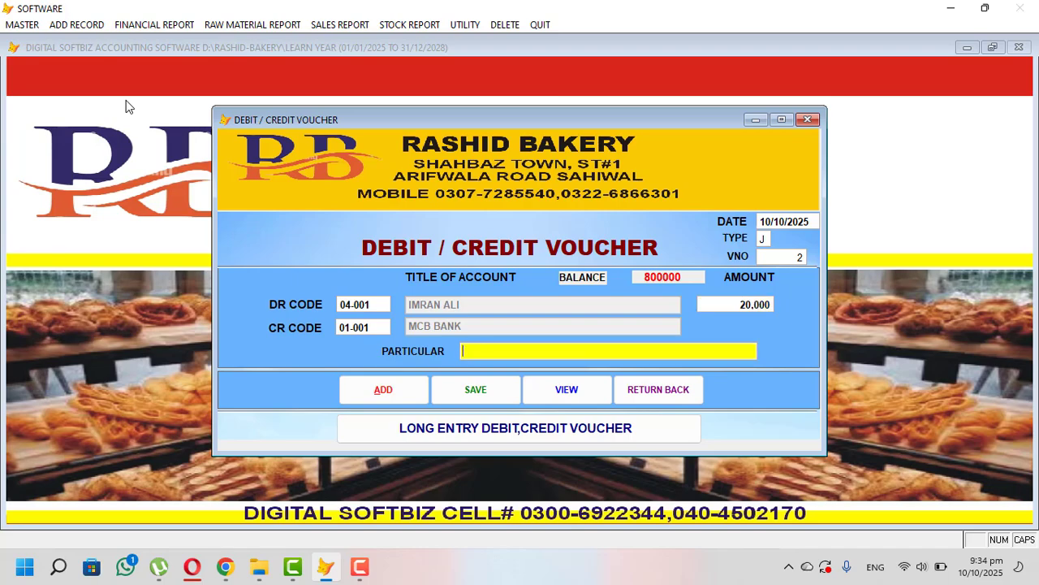
type("NLINE")
key("Return")
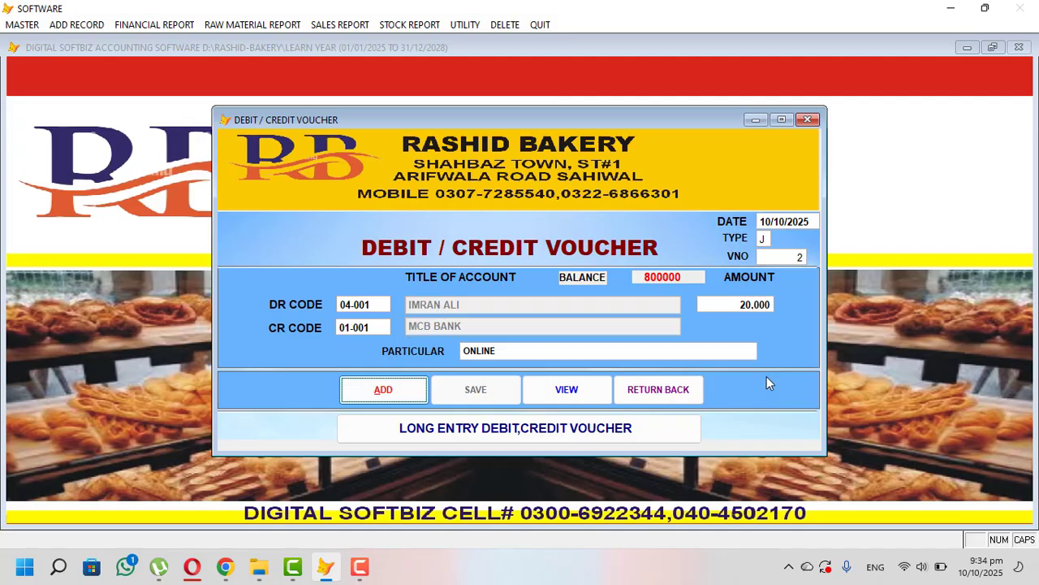
left_click(686, 392)
left_click(84, 28)
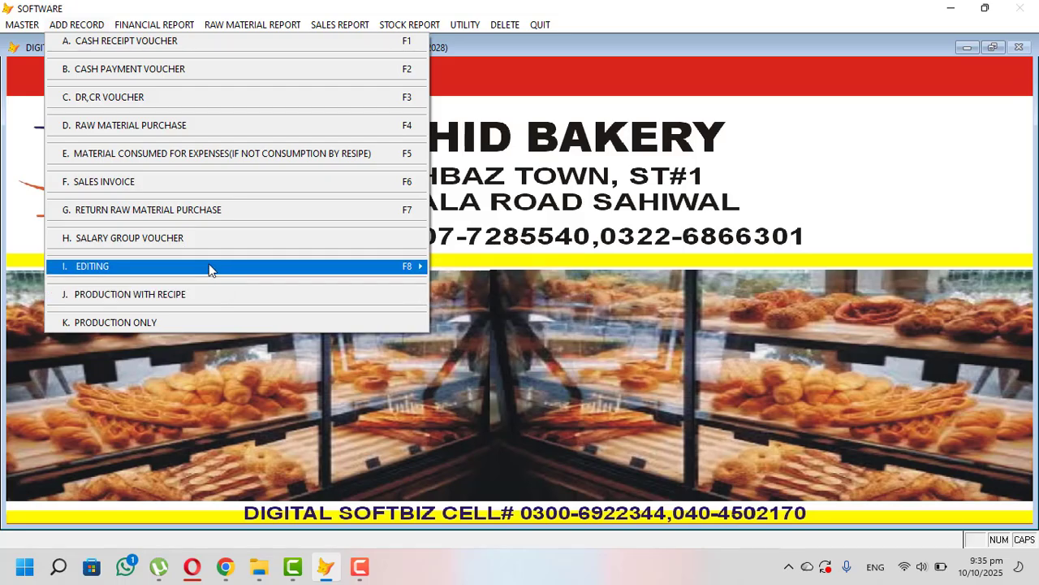
- Preview the 01/01/2025–10/10/2025 trial balance, with payables totalling 179,750 CR
mouse_move(401, 272)
mouse_move(250, 274)
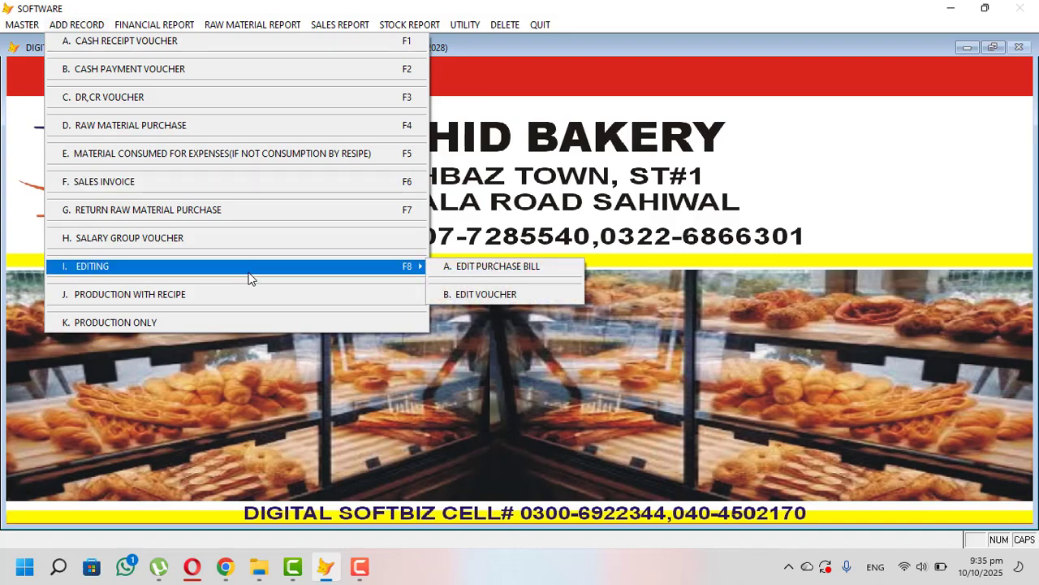
mouse_move(154, 31)
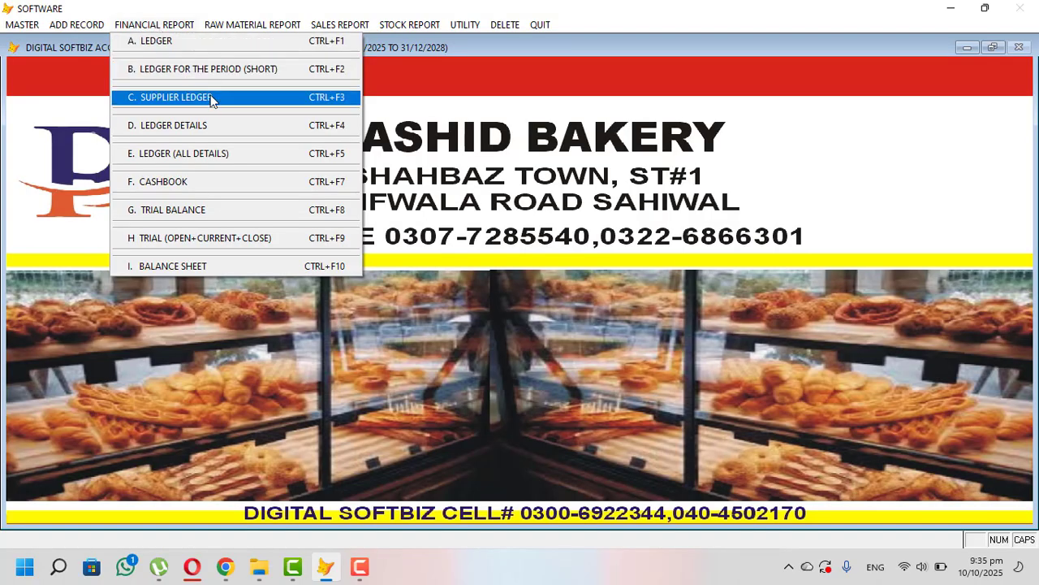
left_click(228, 213)
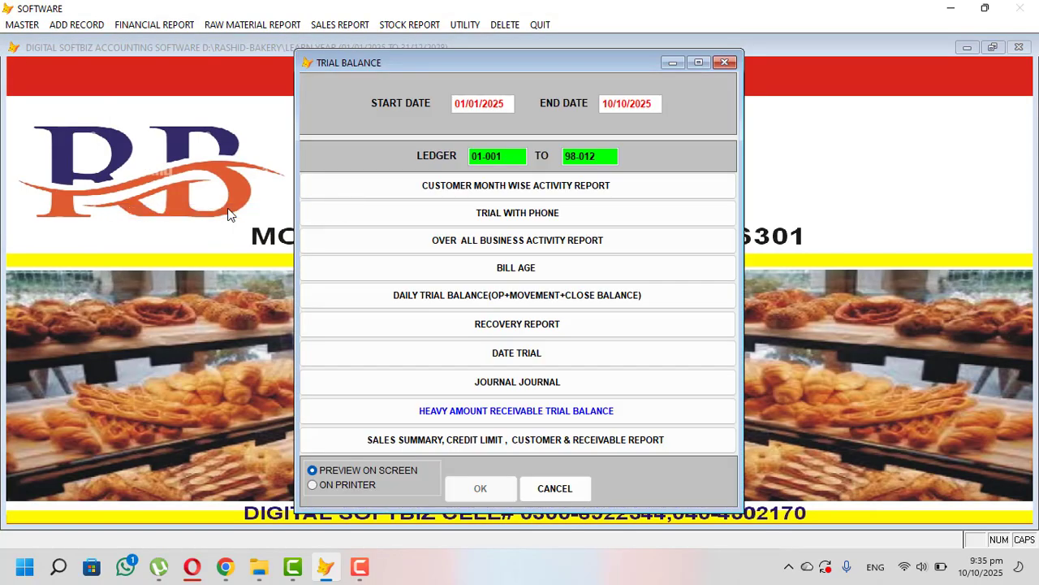
key("Return")
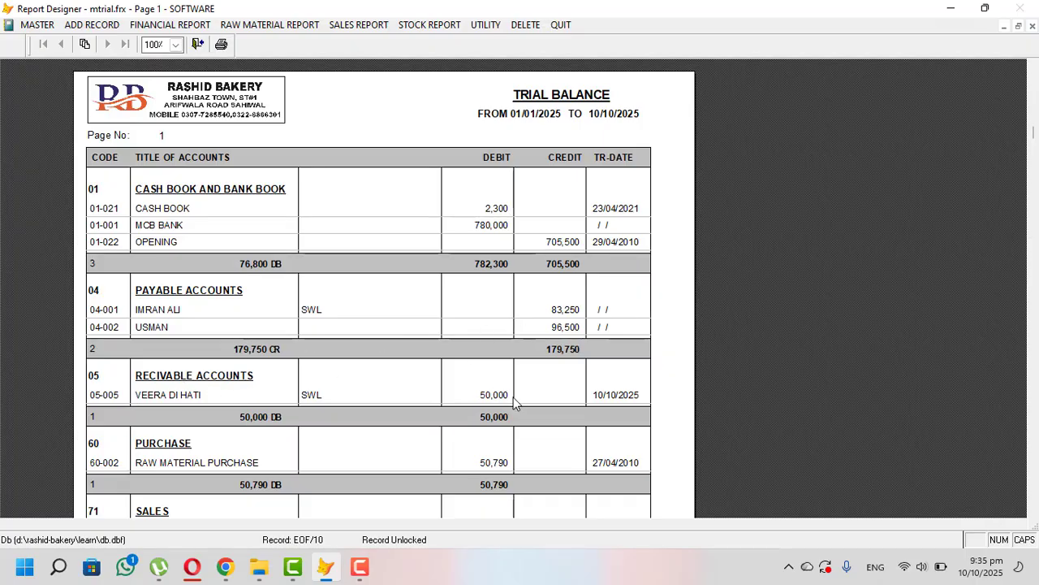
key("Escape")
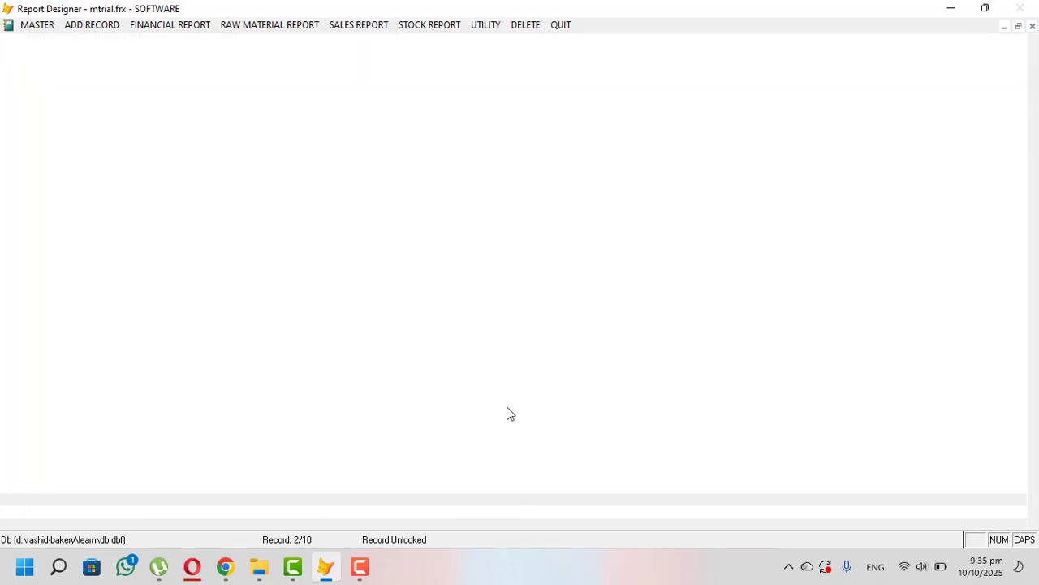
- Preview the daily sales report up to 10/10/2025
left_click(268, 24)
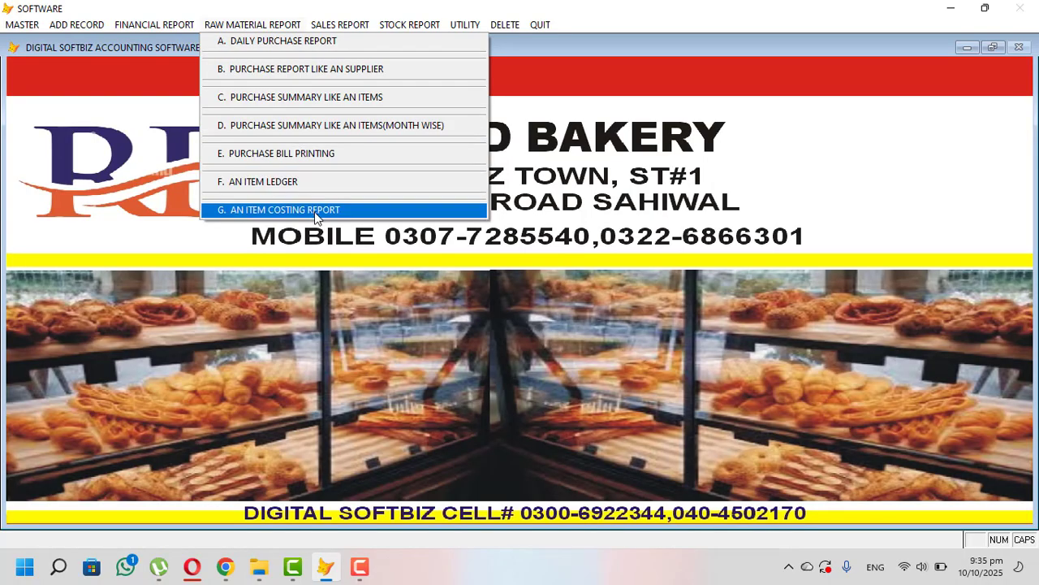
mouse_move(348, 21)
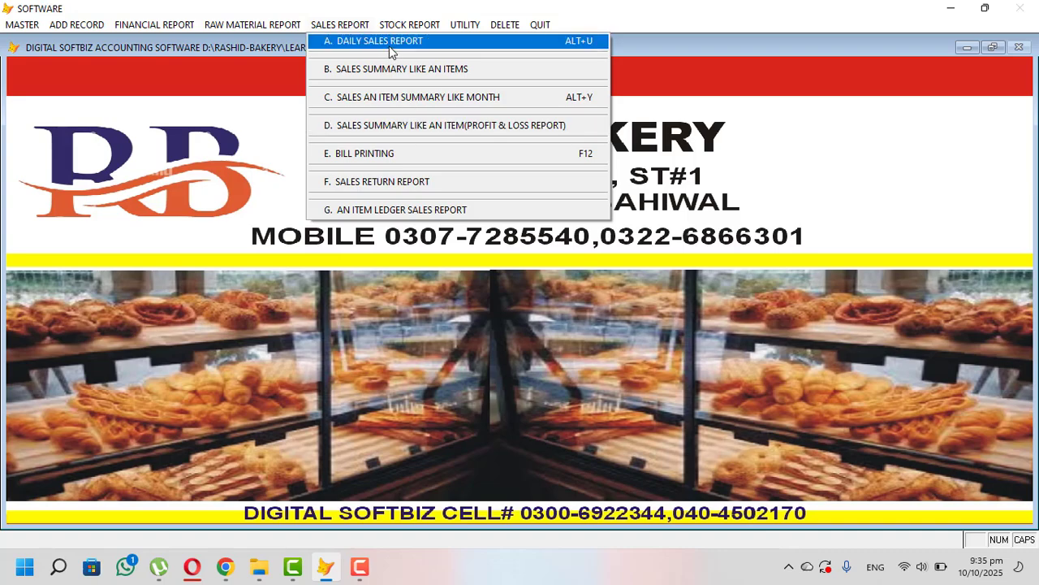
left_click(391, 48)
key("Return")
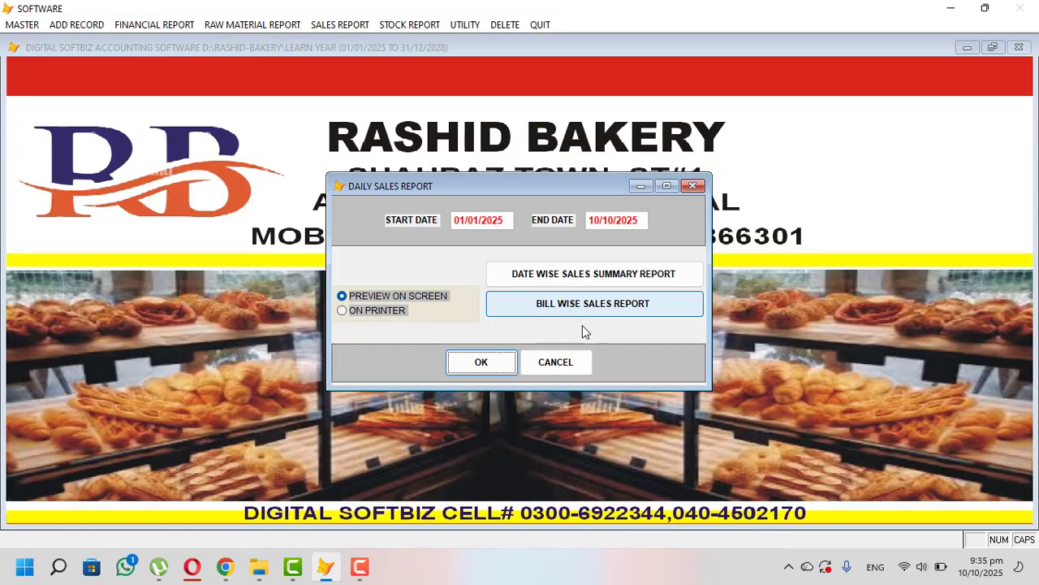
left_click(486, 361)
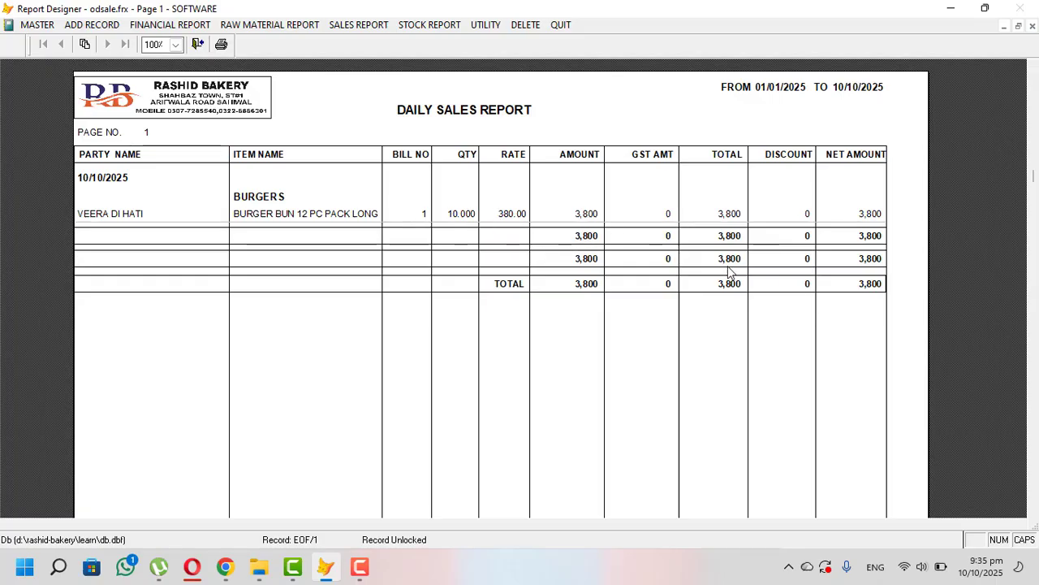
key("Escape")
key("Escape")
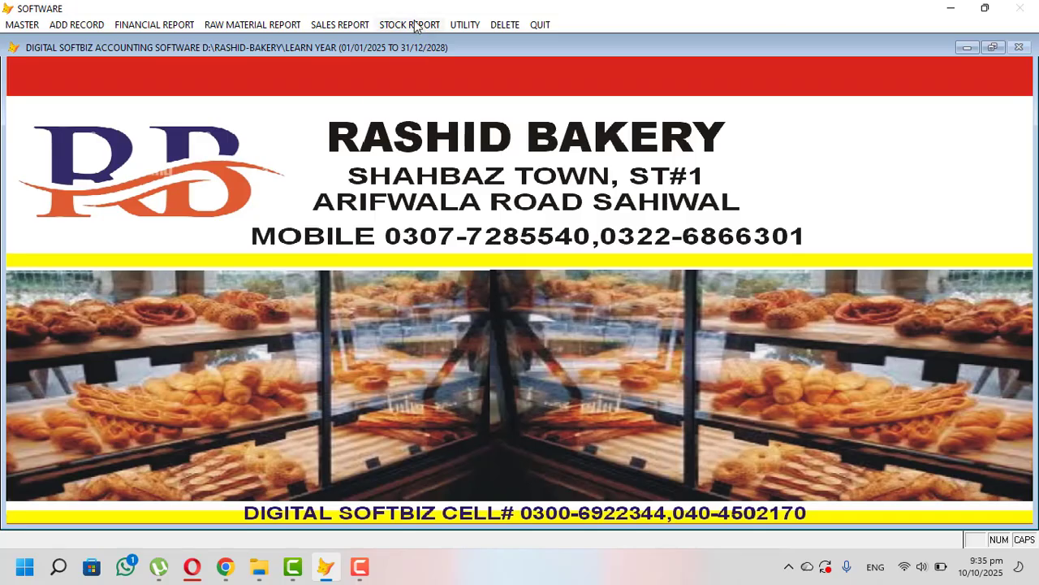
- Preview the ready stock report to 10/10/2025: 12466.000 units worth 4,005,080
left_click(414, 24)
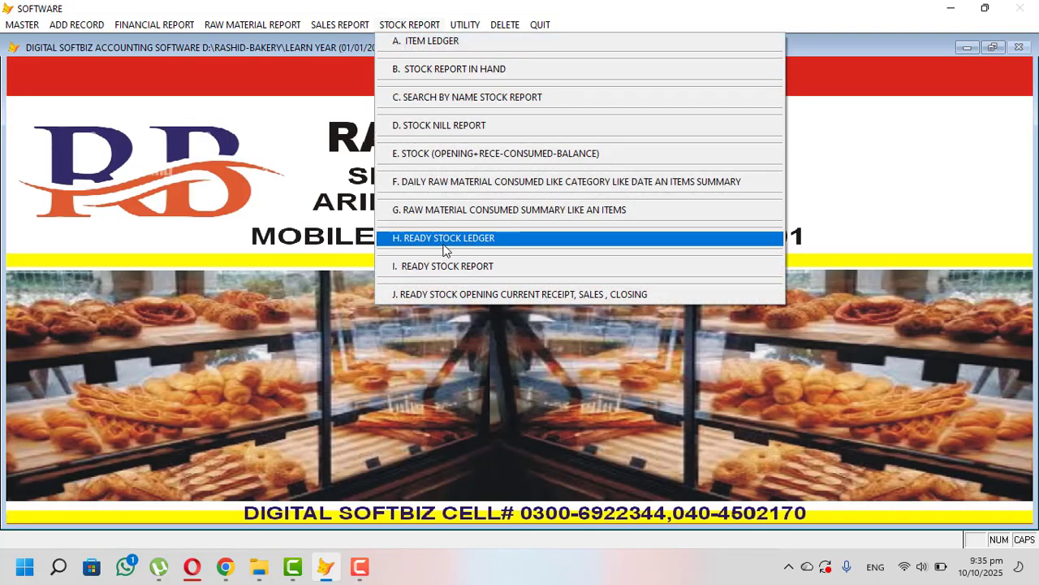
left_click(479, 271)
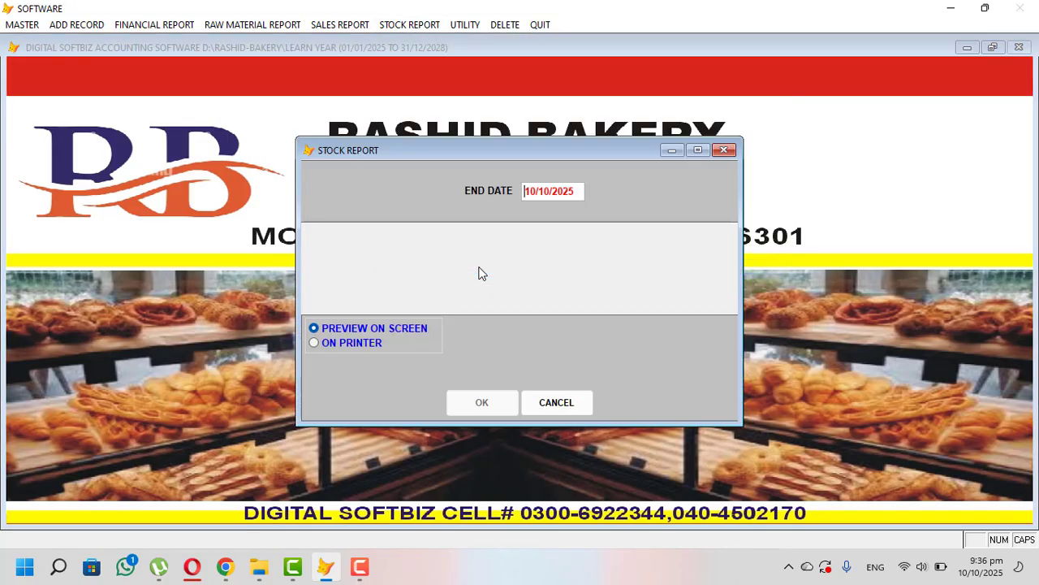
key("Return")
key("Return")
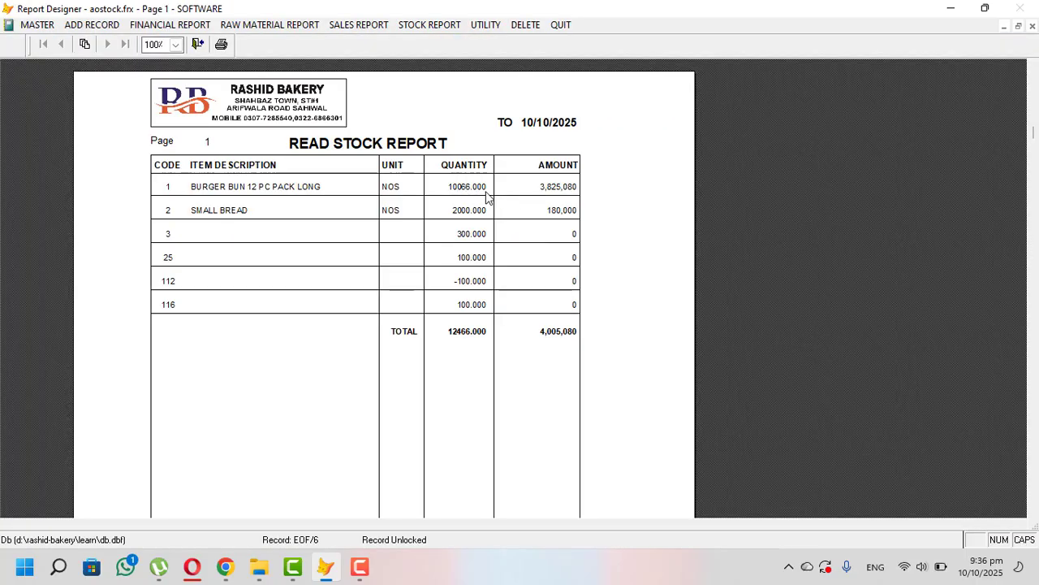
key("Escape")
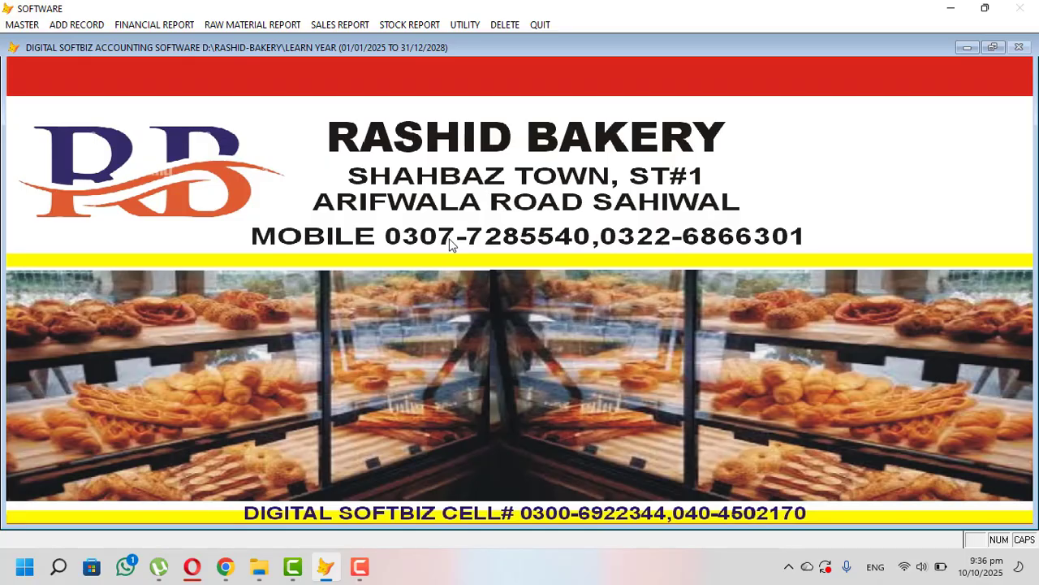